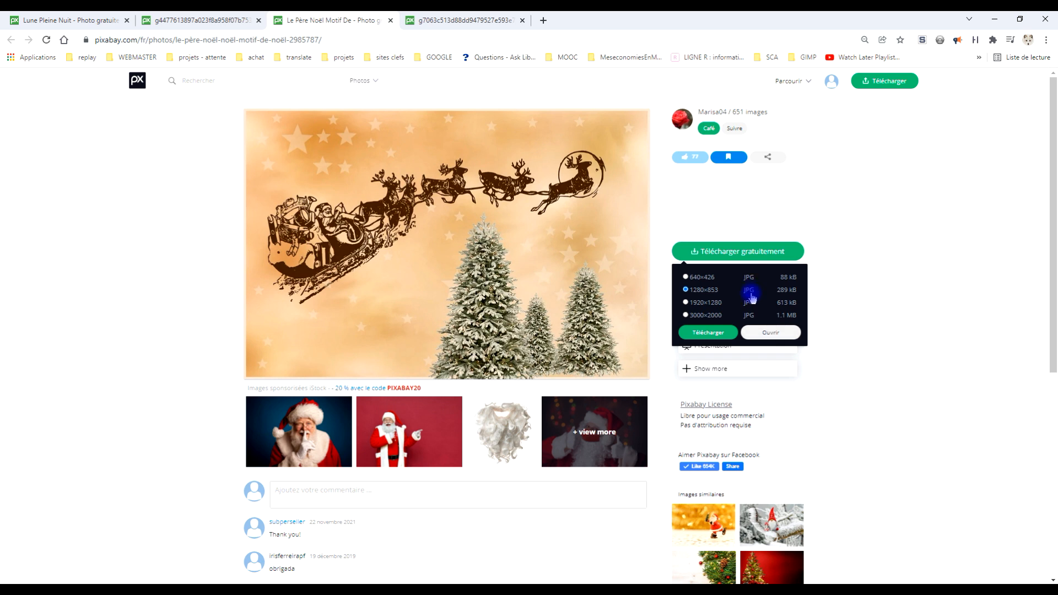
- Copy the 1280-pixel Santa sleigh image from its own browser tab to the clipboard
{"action": "left_click", "coordinate": [456, 17]}
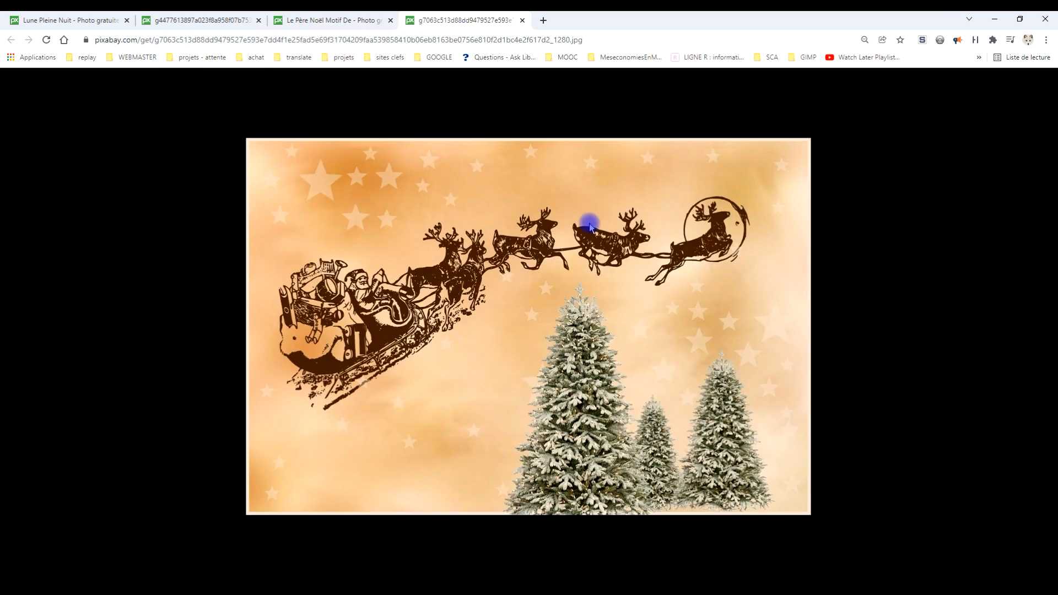
{"action": "right_click", "coordinate": [519, 251]}
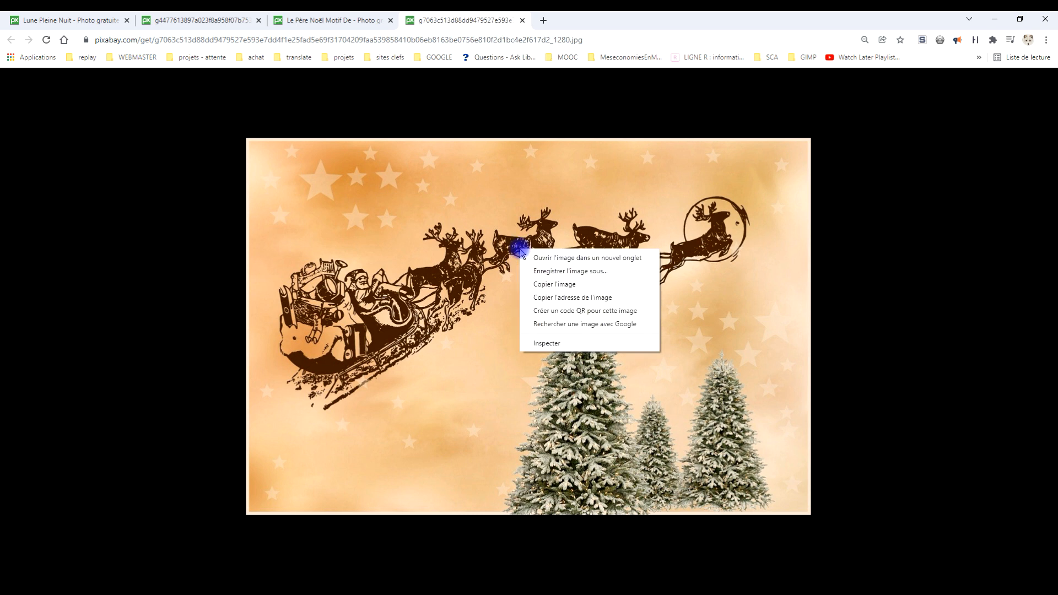
{"action": "left_click", "coordinate": [566, 288]}
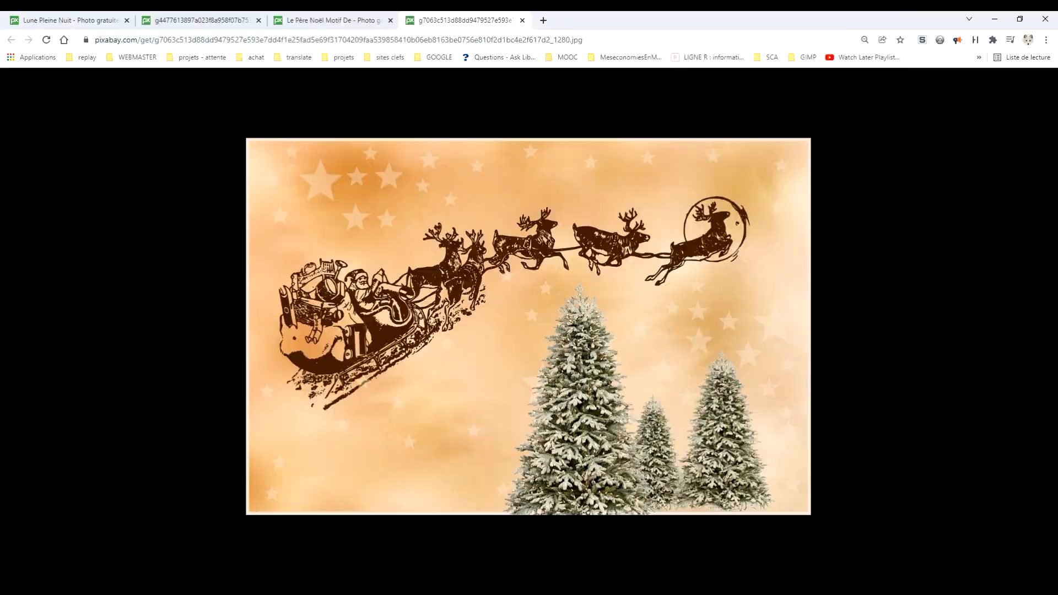
- Switch to GIMP and paste the copied sleigh picture as a new image
{"action": "key", "text": "alt+Tab"}
{"action": "left_click", "coordinate": [40, 29]}
{"action": "mouse_move", "coordinate": [127, 163]}
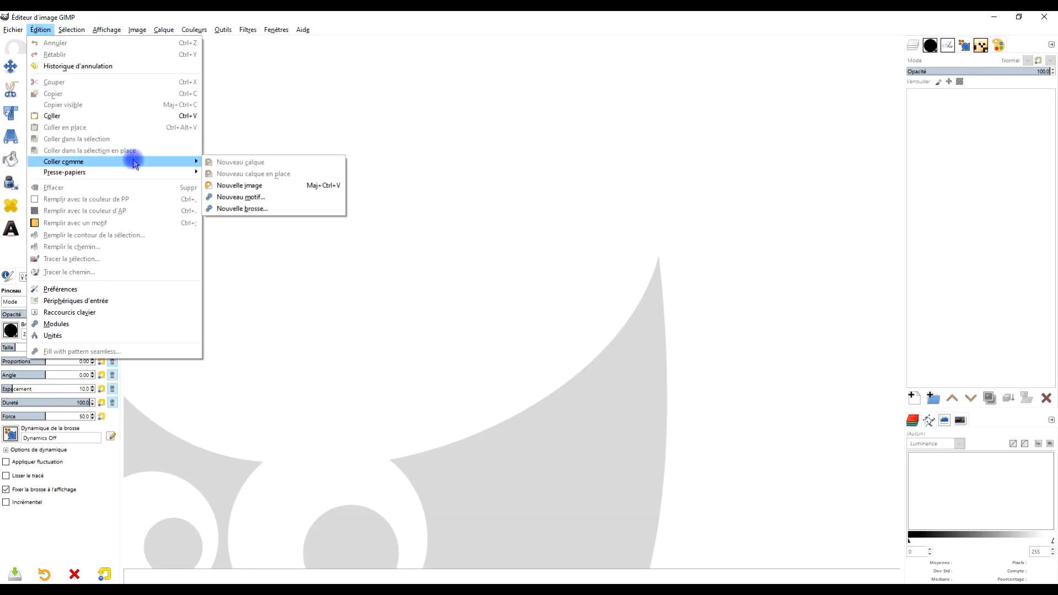
{"action": "left_click", "coordinate": [268, 184]}
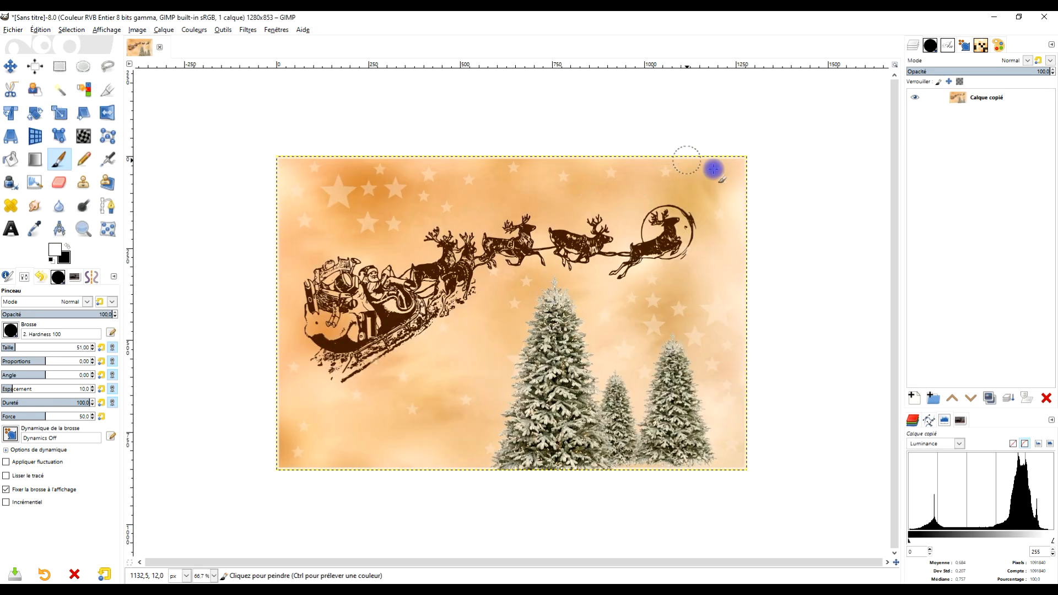
- Add a new 1280 × 853 px layer named fond filled with white, and hide it
{"action": "left_click_drag", "start_coordinate": [792, 267], "coordinate": [814, 267]}
{"action": "scroll", "coordinate": [458, 302], "scroll_direction": "up", "scroll_amount": 1}
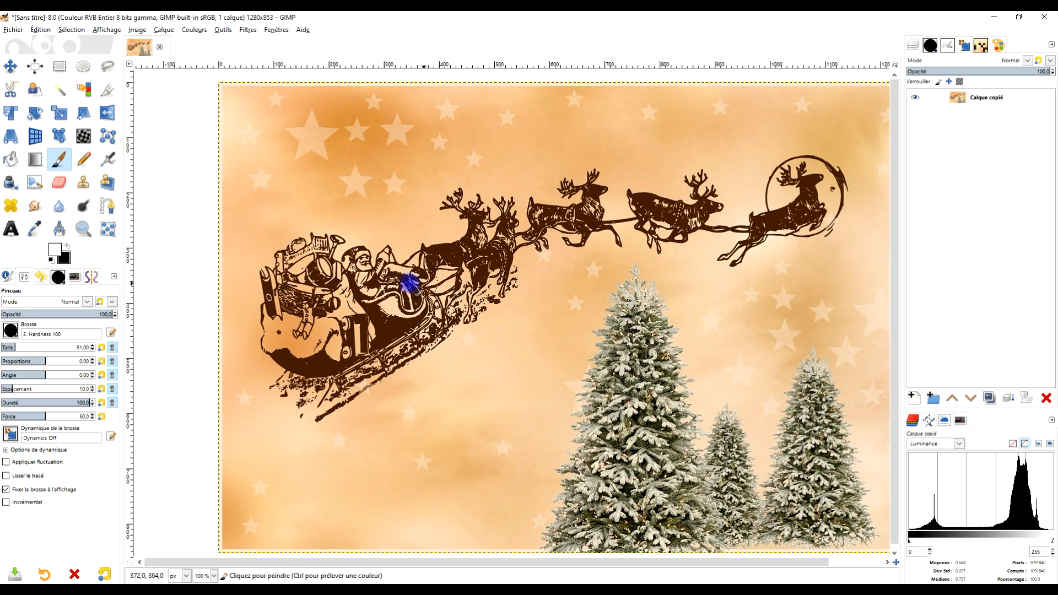
{"action": "mouse_move", "coordinate": [719, 288]}
{"action": "left_mouse_down"}
{"action": "mouse_move", "coordinate": [730, 281]}
{"action": "mouse_move", "coordinate": [721, 293]}
{"action": "left_mouse_up"}
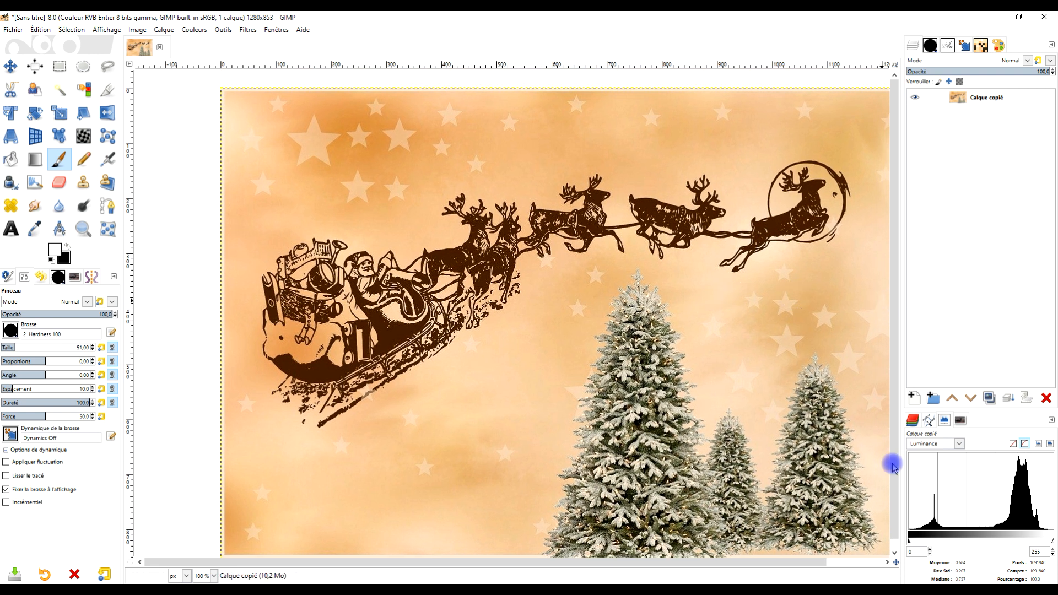
{"action": "left_click", "coordinate": [914, 398]}
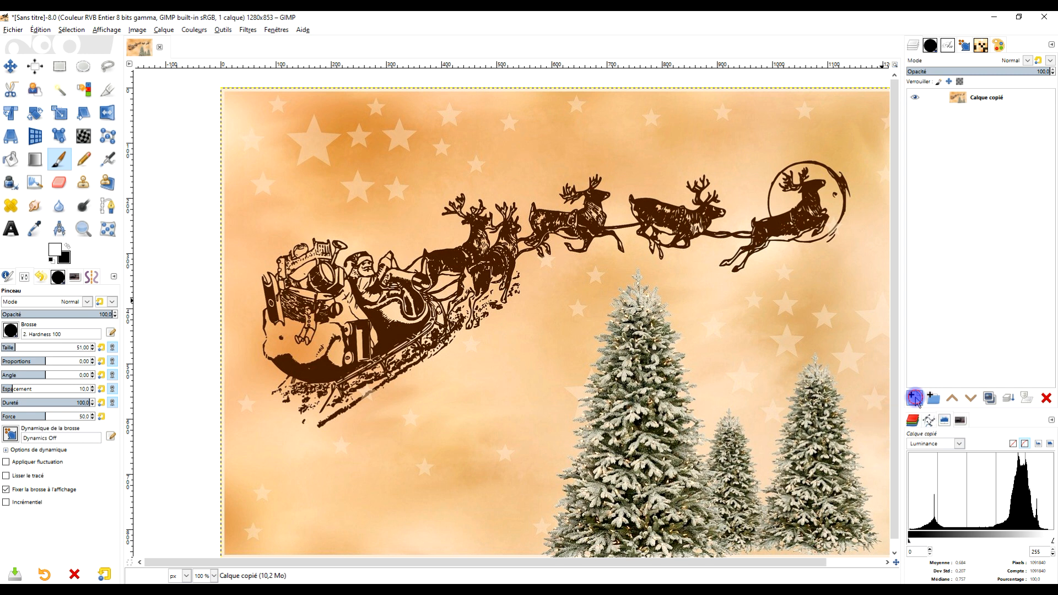
{"action": "left_click_drag", "start_coordinate": [886, 288], "coordinate": [660, 269]}
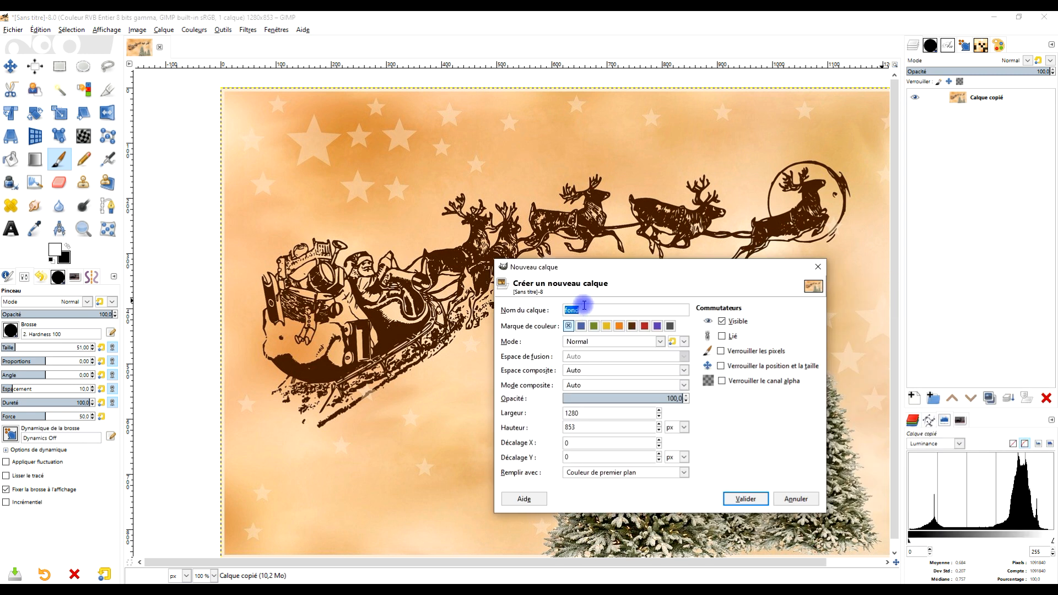
{"action": "left_click", "coordinate": [603, 473]}
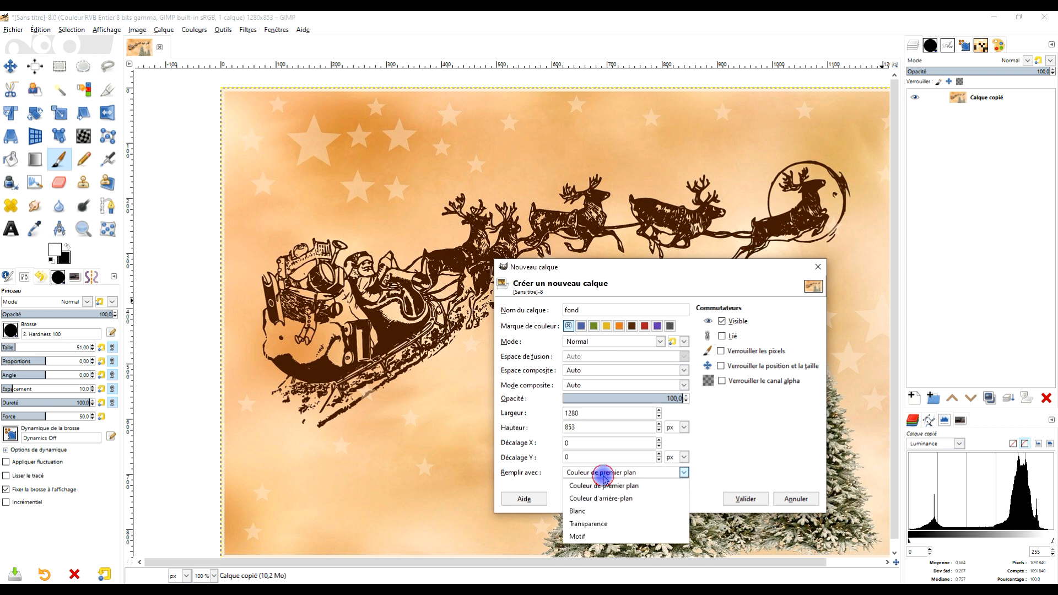
{"action": "left_click", "coordinate": [588, 511]}
{"action": "left_click", "coordinate": [745, 499]}
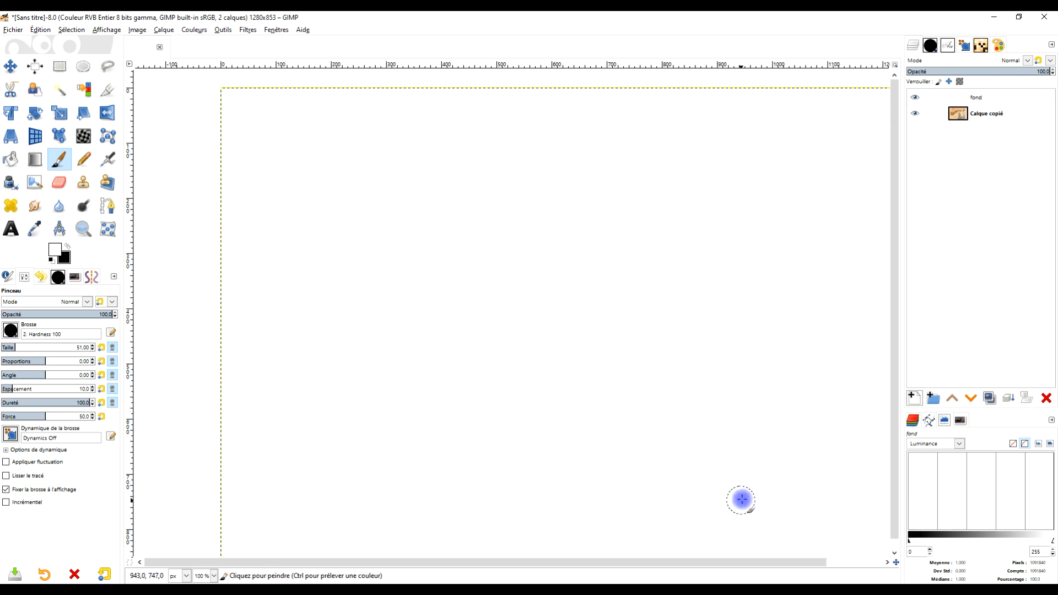
{"action": "left_click", "coordinate": [914, 98]}
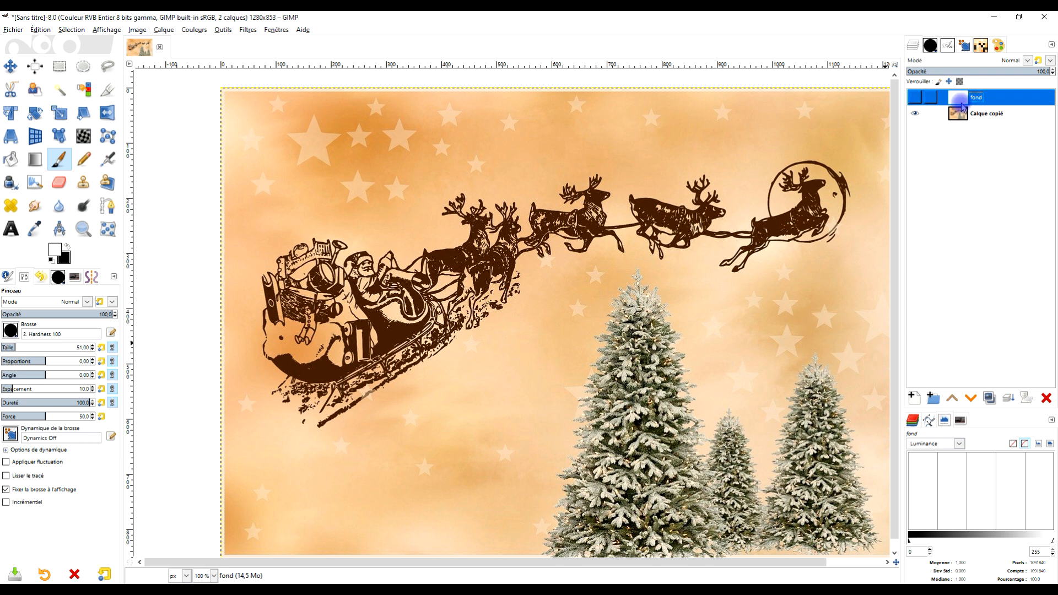
- Make the Calque copié layer active and set the contiguous selection tool to add to the current selection
{"action": "left_click", "coordinate": [1008, 115]}
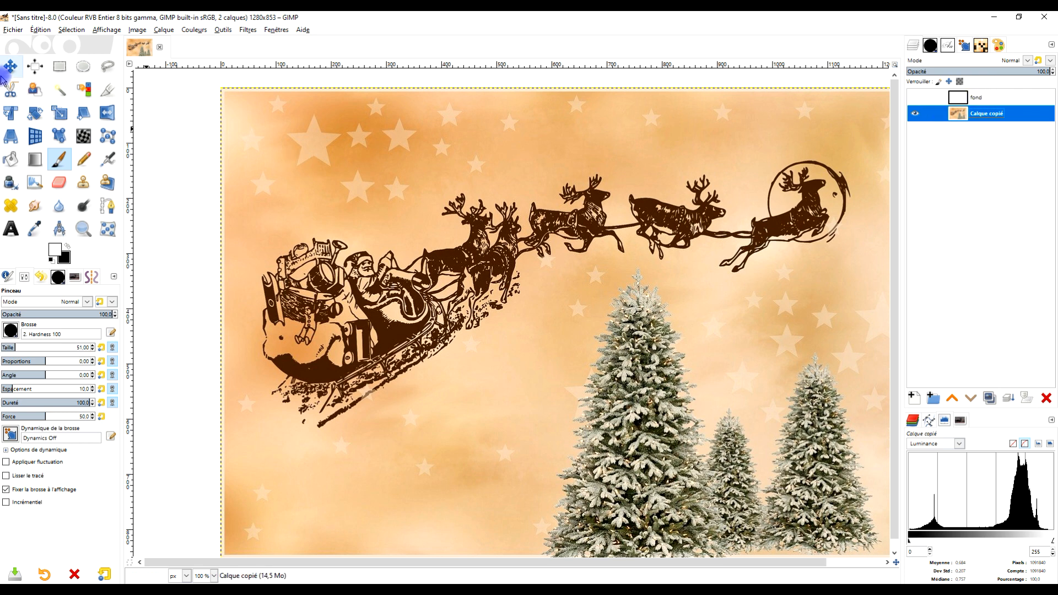
{"action": "left_click", "coordinate": [63, 95]}
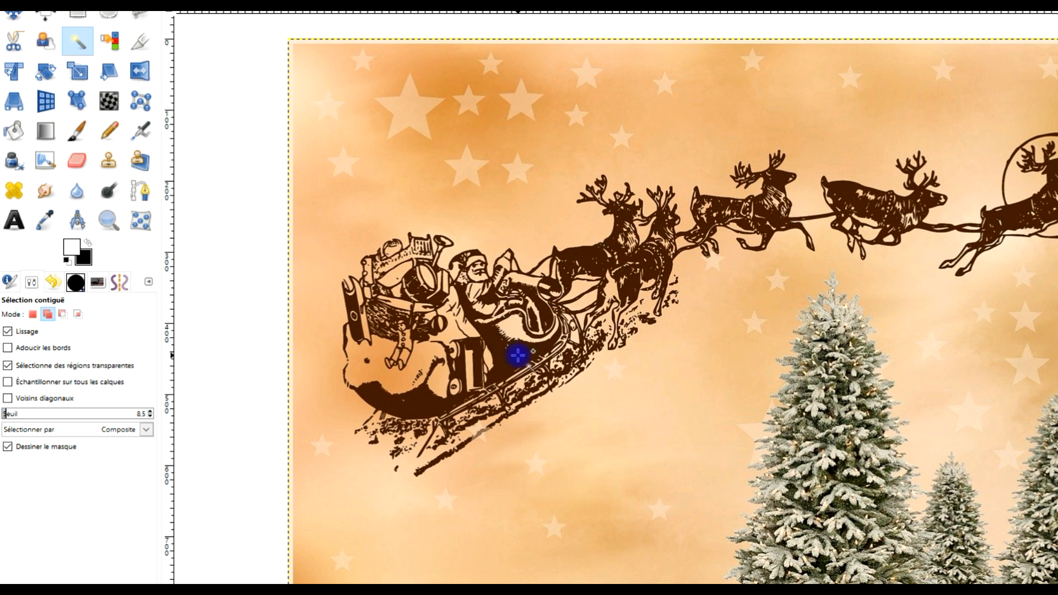
{"action": "left_click", "coordinate": [78, 49]}
{"action": "left_click", "coordinate": [46, 314]}
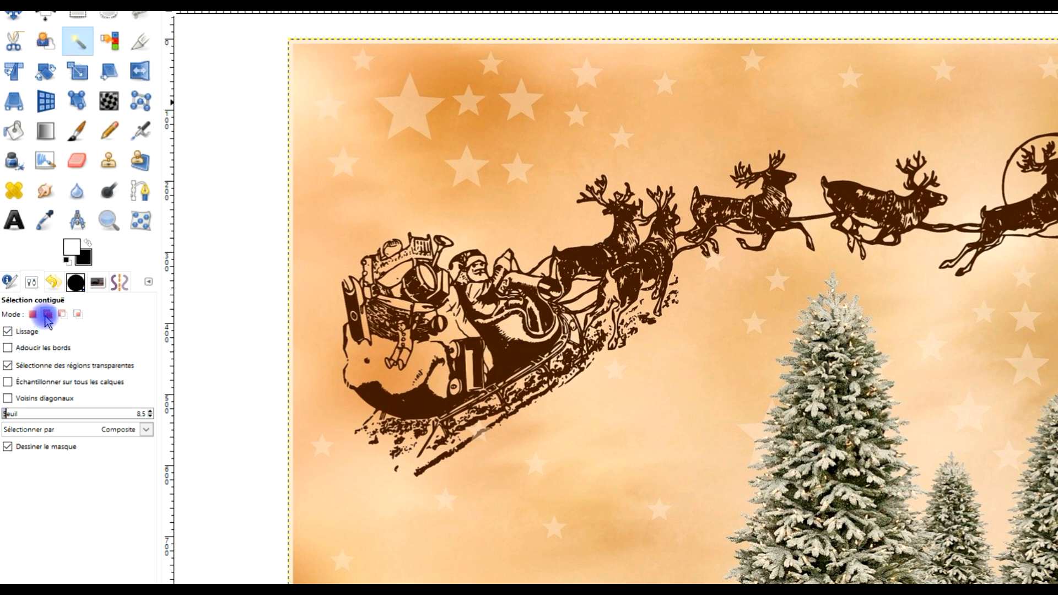
{"action": "left_click", "coordinate": [33, 285]}
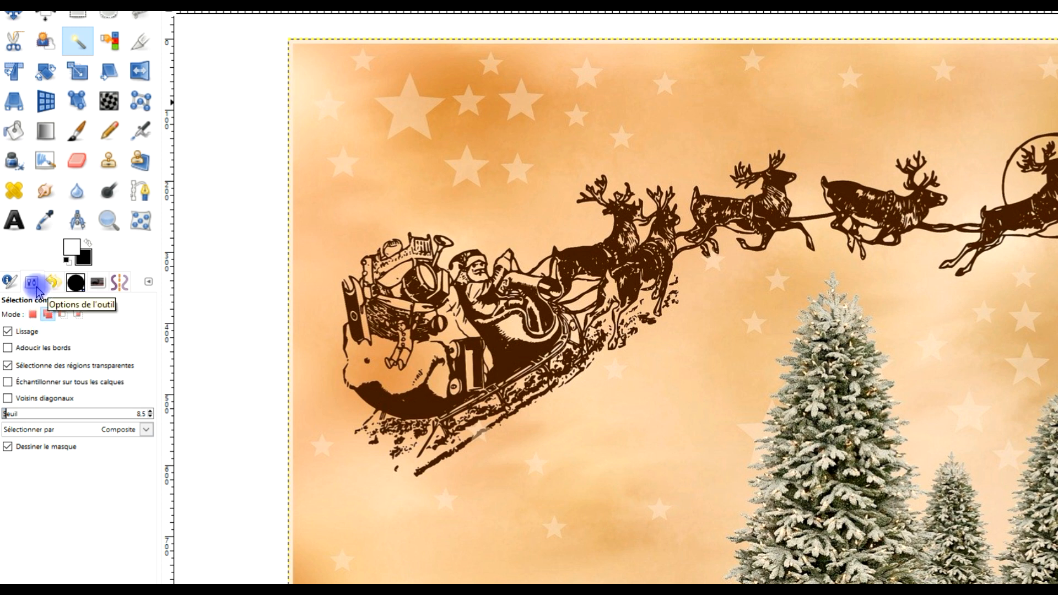
{"action": "left_click", "coordinate": [47, 315]}
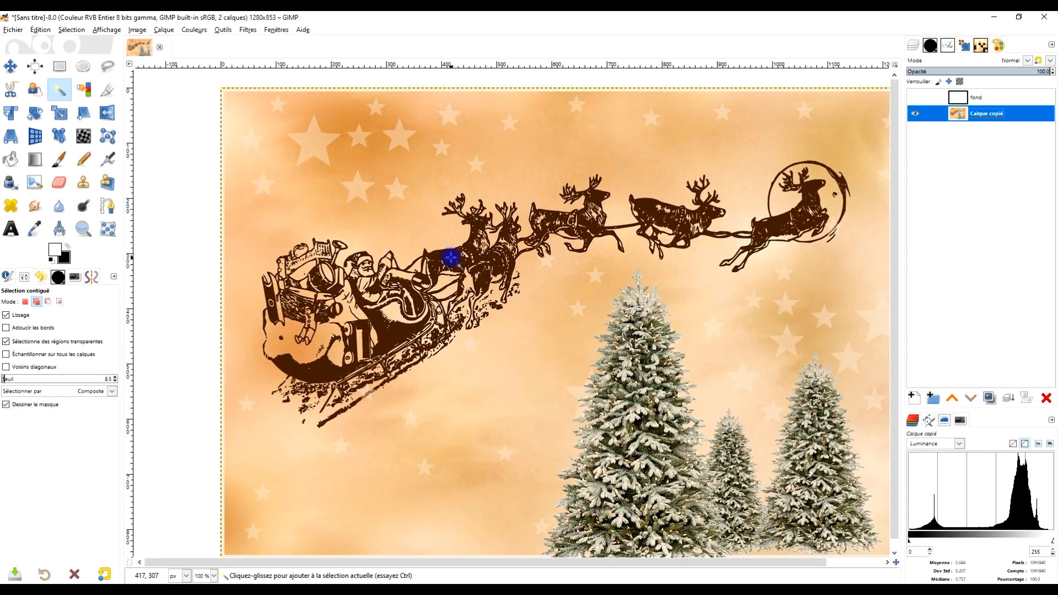
- Select the dark sleigh and reindeer drawing from the rear reindeer's body, raising the selection threshold above 70
{"action": "left_click", "coordinate": [451, 258]}
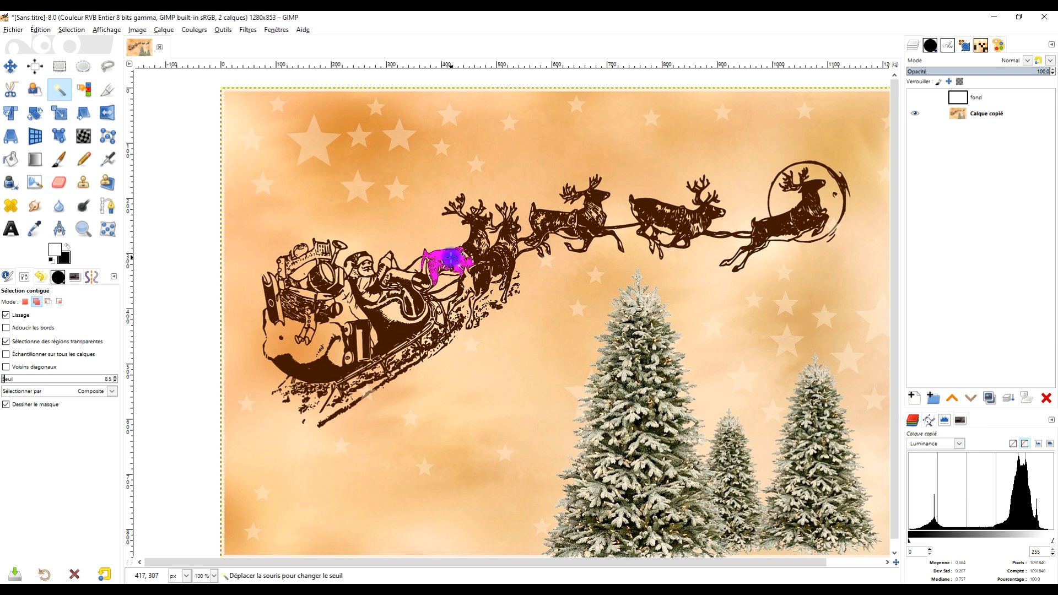
{"action": "left_click_drag", "start_coordinate": [451, 257], "coordinate": [450, 316]}
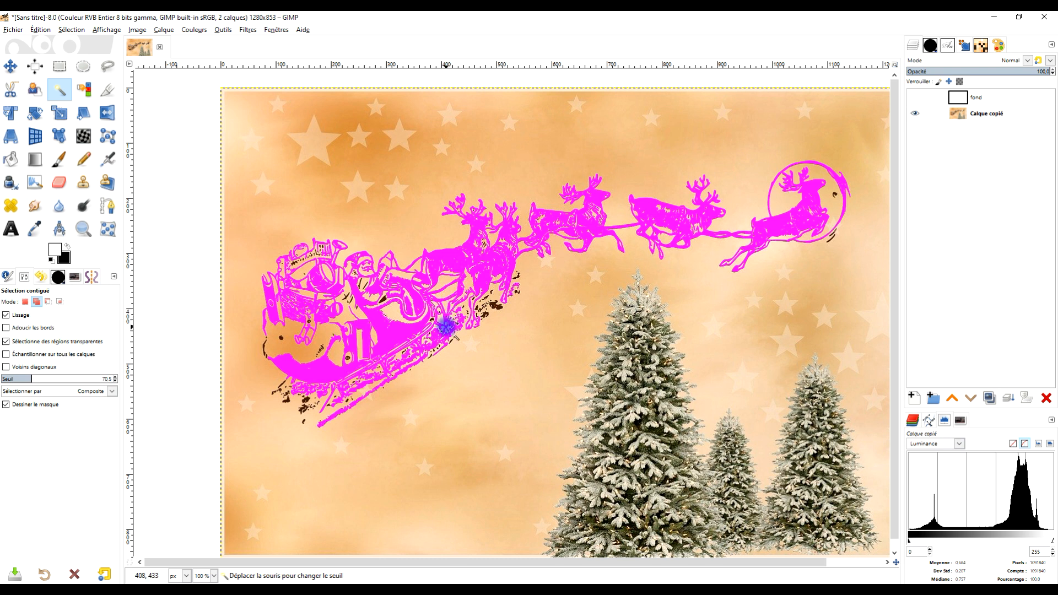
{"action": "left_click_drag", "start_coordinate": [444, 342], "coordinate": [492, 353]}
- Add the missed dark specks beneath the rear reindeer and below the back of the sleigh to the selection
{"action": "scroll", "coordinate": [497, 290], "scroll_direction": "up", "scroll_amount": 4}
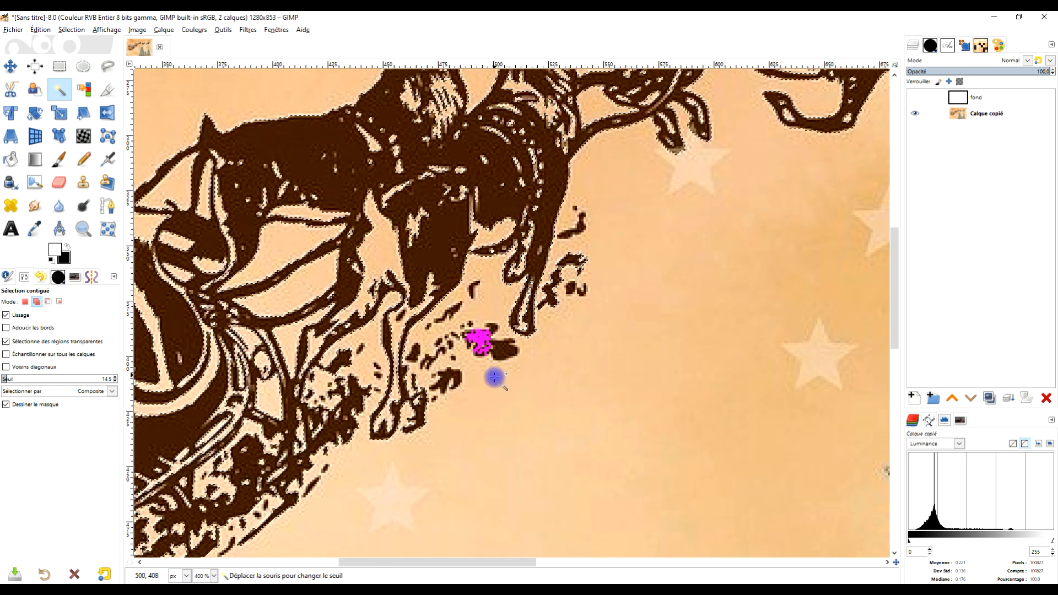
{"action": "left_click_drag", "start_coordinate": [497, 411], "coordinate": [496, 412]}
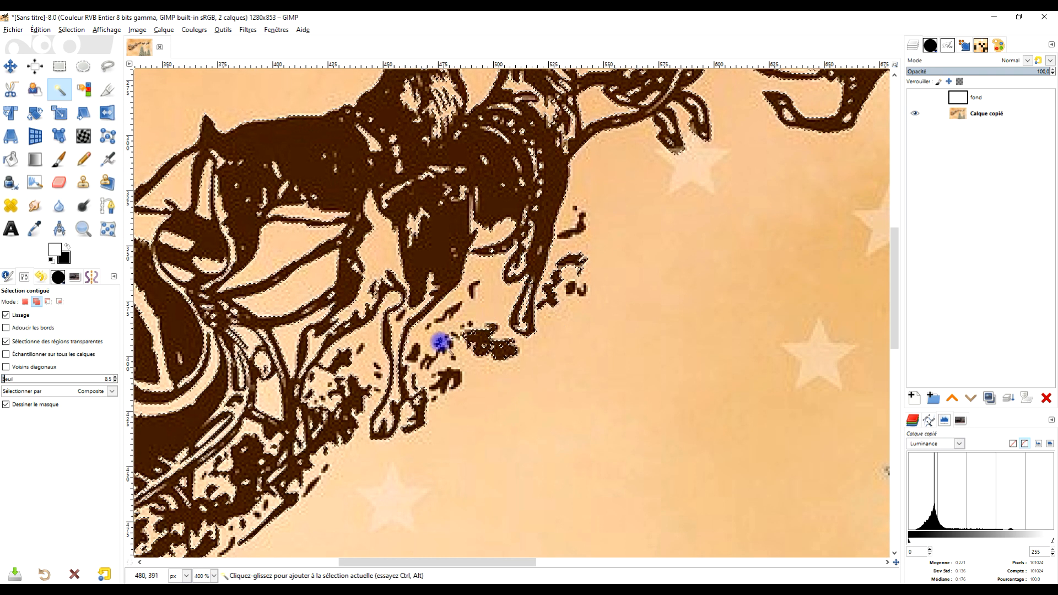
{"action": "left_click_drag", "start_coordinate": [443, 380], "coordinate": [480, 374]}
{"action": "scroll", "coordinate": [622, 260], "scroll_direction": "down", "scroll_amount": 4}
{"action": "scroll", "coordinate": [466, 317], "scroll_direction": "up", "scroll_amount": 3}
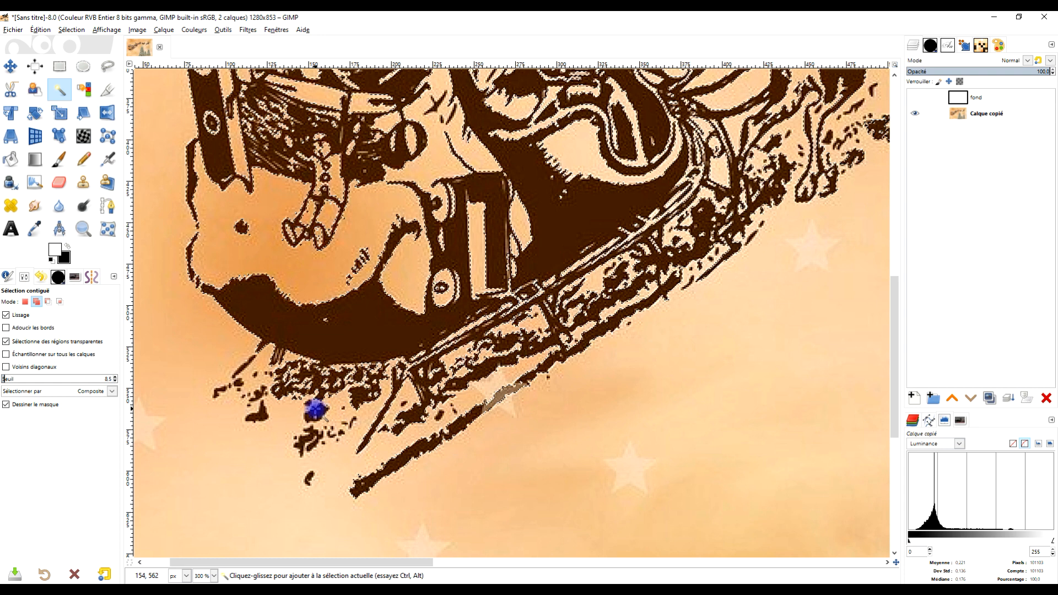
{"action": "left_click_drag", "start_coordinate": [315, 413], "coordinate": [331, 515]}
{"action": "mouse_move", "coordinate": [258, 414]}
{"action": "left_mouse_down"}
{"action": "mouse_move", "coordinate": [283, 515]}
{"action": "mouse_move", "coordinate": [255, 407]}
{"action": "mouse_move", "coordinate": [243, 402]}
{"action": "mouse_move", "coordinate": [259, 421]}
{"action": "left_mouse_up"}
- Check how well the selection covers the sleigh drawing by turning the quick mask on and off
{"action": "scroll", "coordinate": [548, 329], "scroll_direction": "down", "scroll_amount": 4}
{"action": "left_click_drag", "start_coordinate": [475, 352], "coordinate": [591, 336]}
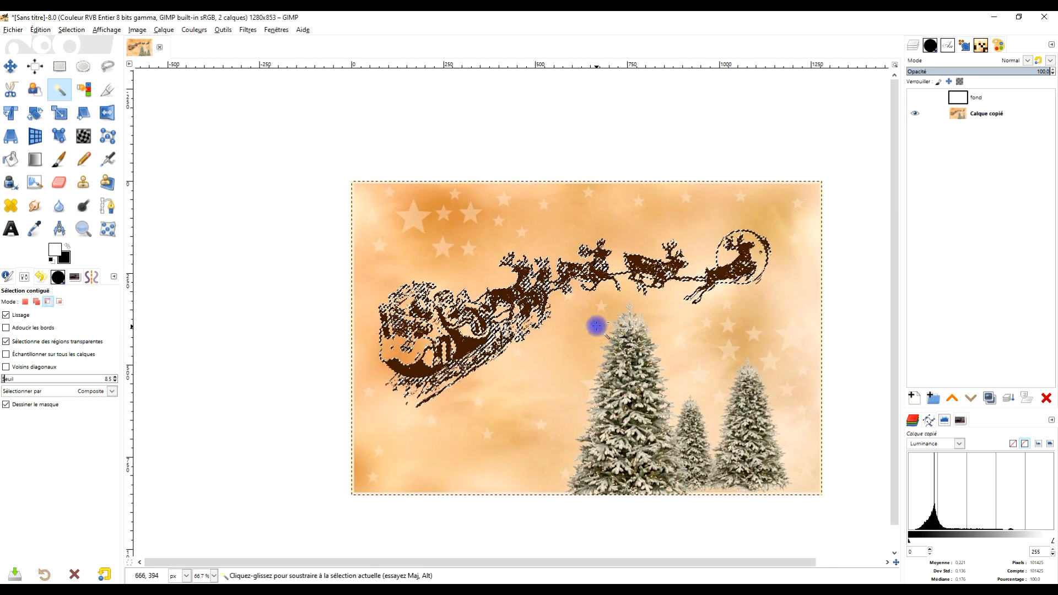
{"action": "scroll", "coordinate": [597, 330], "scroll_direction": "up", "scroll_amount": 3}
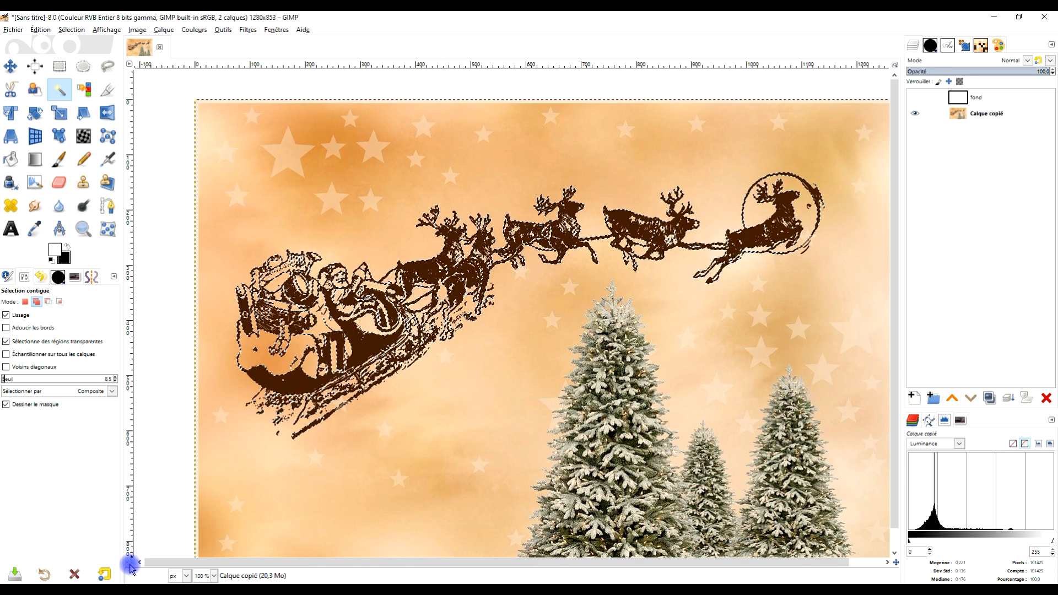
{"action": "left_click", "coordinate": [130, 563]}
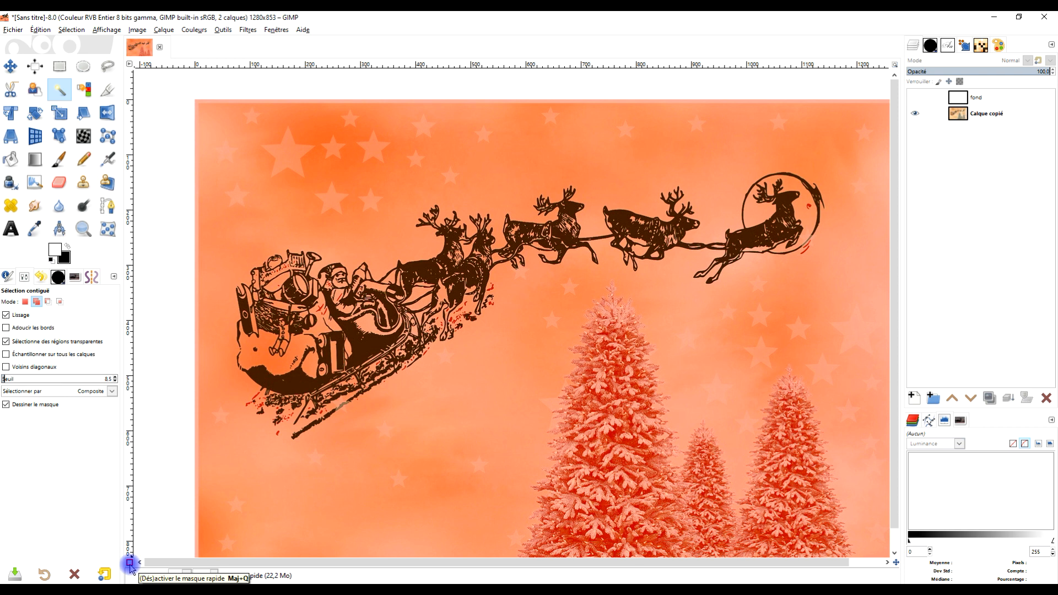
{"action": "left_click", "coordinate": [130, 563]}
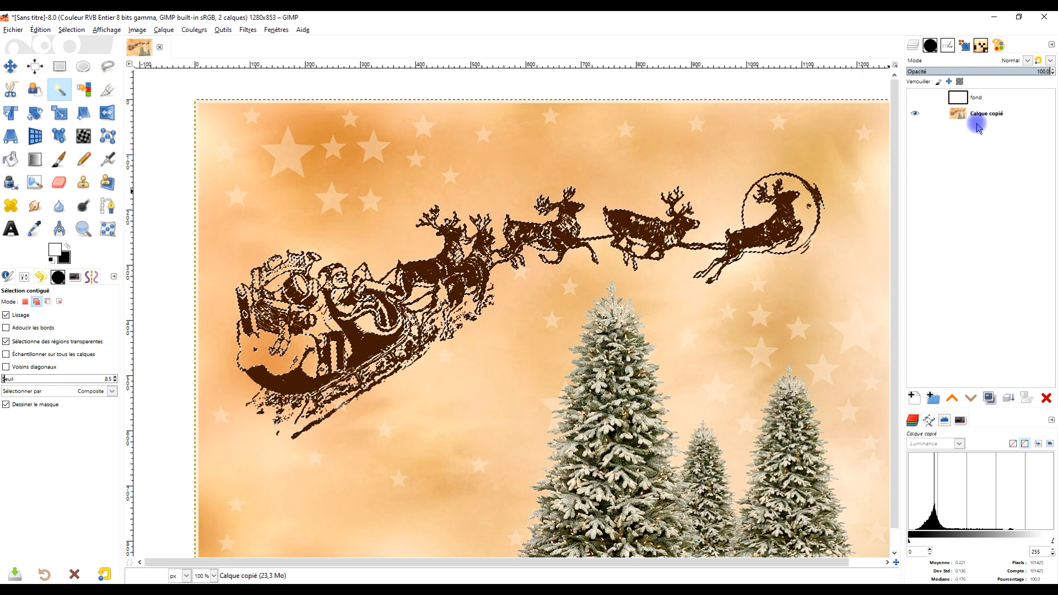
- Copy the selected sleigh drawing, paste it onto its own new layer, and hide the original Calque copié layer
{"action": "left_click", "coordinate": [47, 32]}
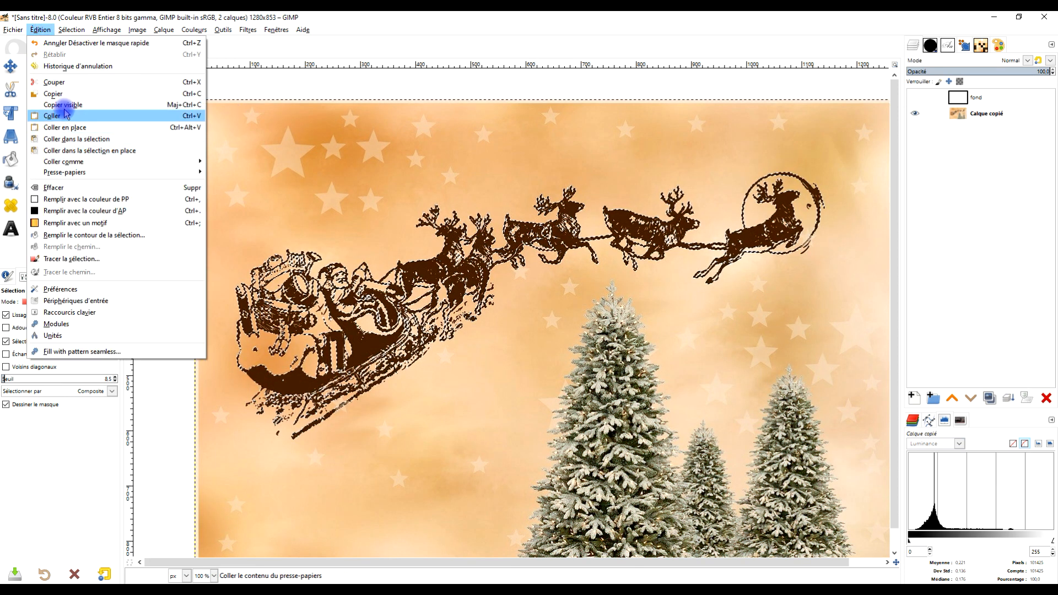
{"action": "left_click", "coordinate": [53, 95]}
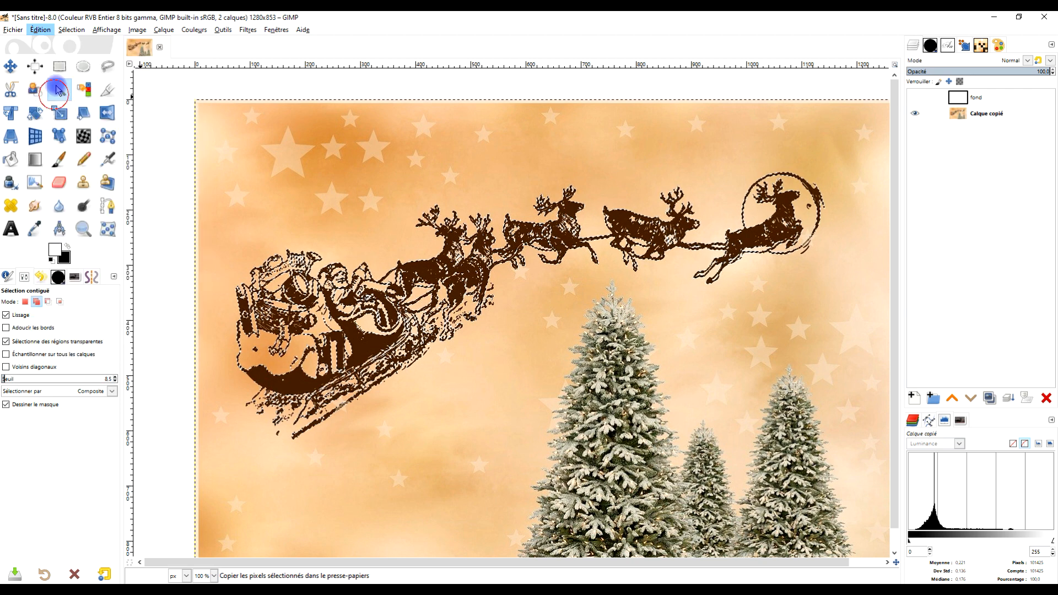
{"action": "left_click", "coordinate": [40, 30]}
{"action": "left_click", "coordinate": [78, 115]}
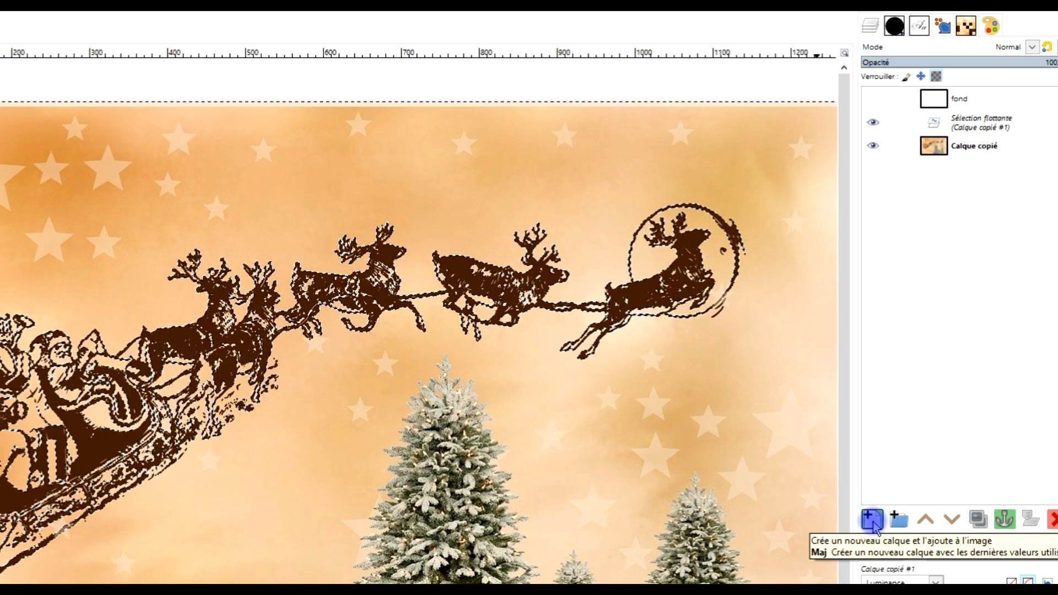
{"action": "left_click", "coordinate": [873, 520]}
{"action": "left_click", "coordinate": [871, 143]}
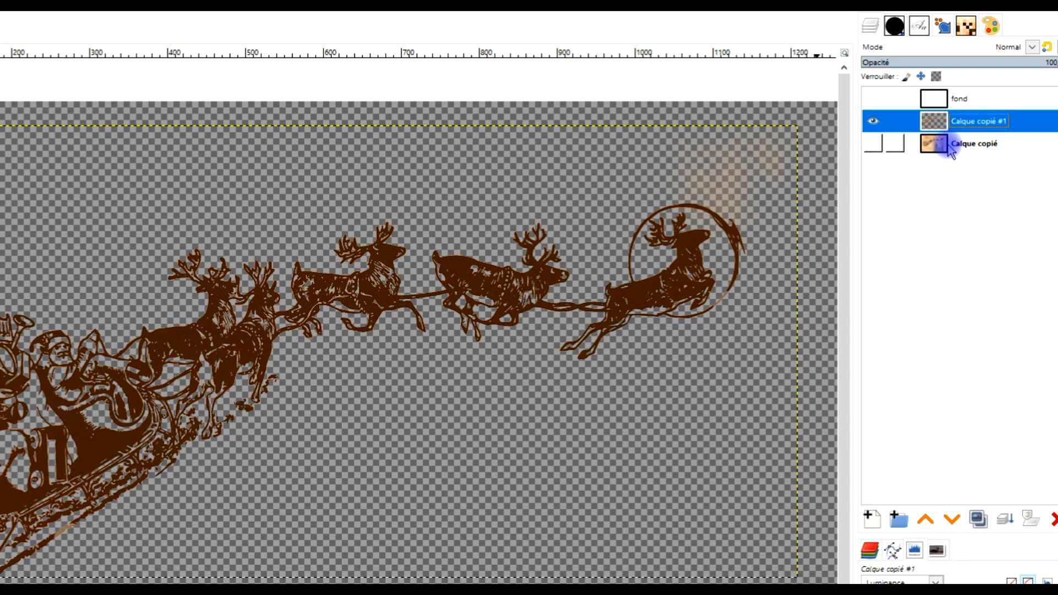
- Move the Calque copié #1 layer above the fond layer and make fond visible
{"action": "double_click", "coordinate": [981, 121]}
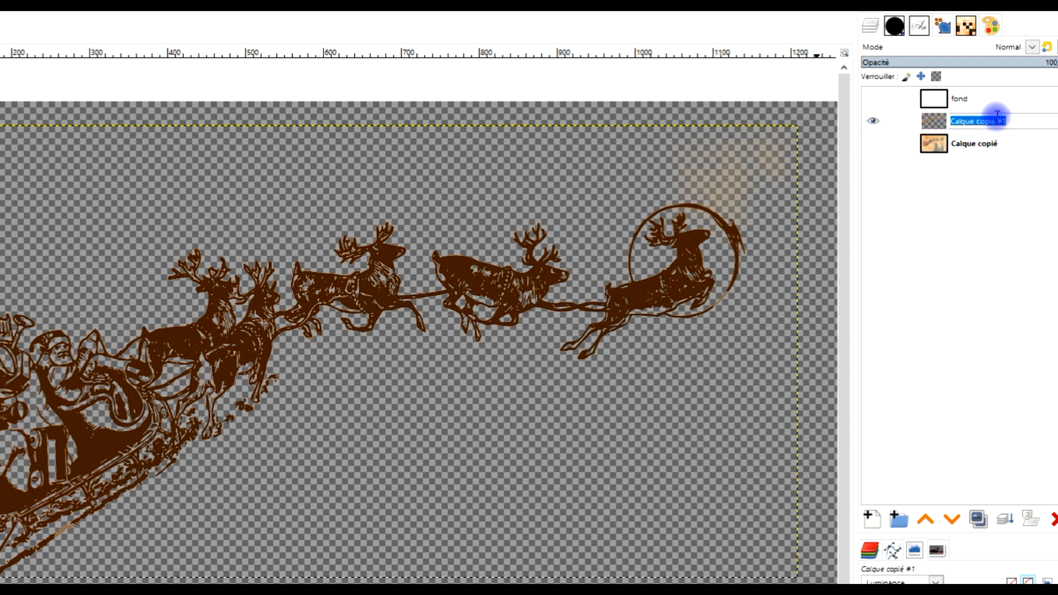
{"action": "left_click", "coordinate": [946, 124]}
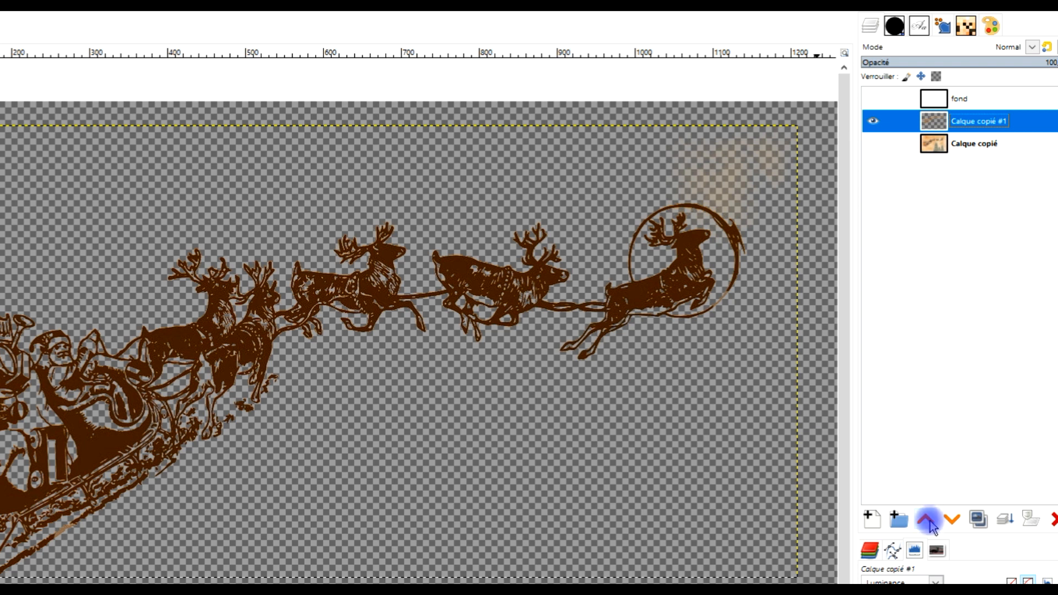
{"action": "left_click", "coordinate": [926, 519]}
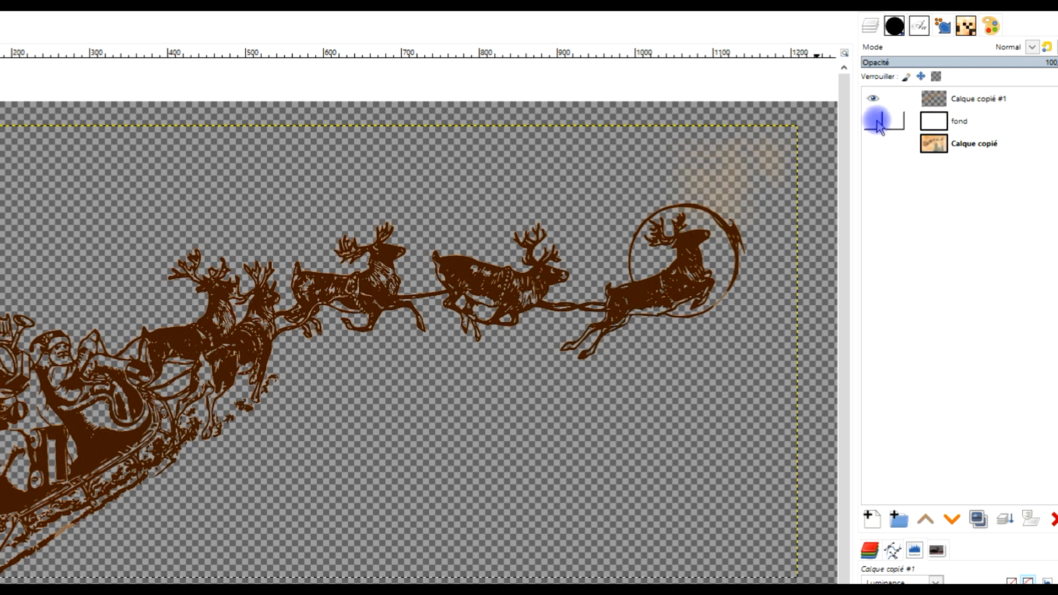
{"action": "left_click", "coordinate": [876, 121]}
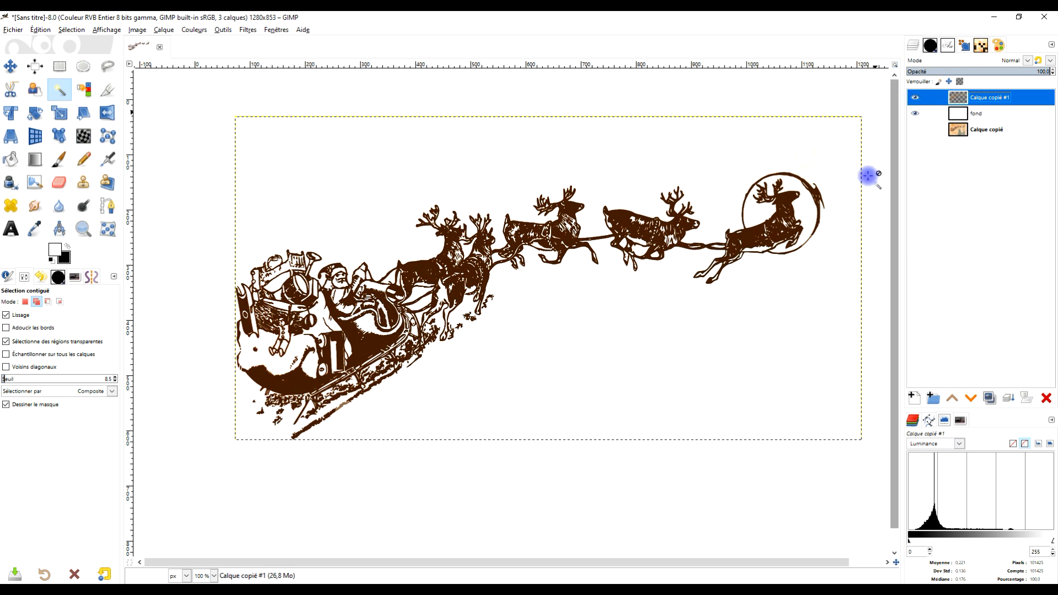
{"action": "left_click_drag", "start_coordinate": [743, 245], "coordinate": [698, 225]}
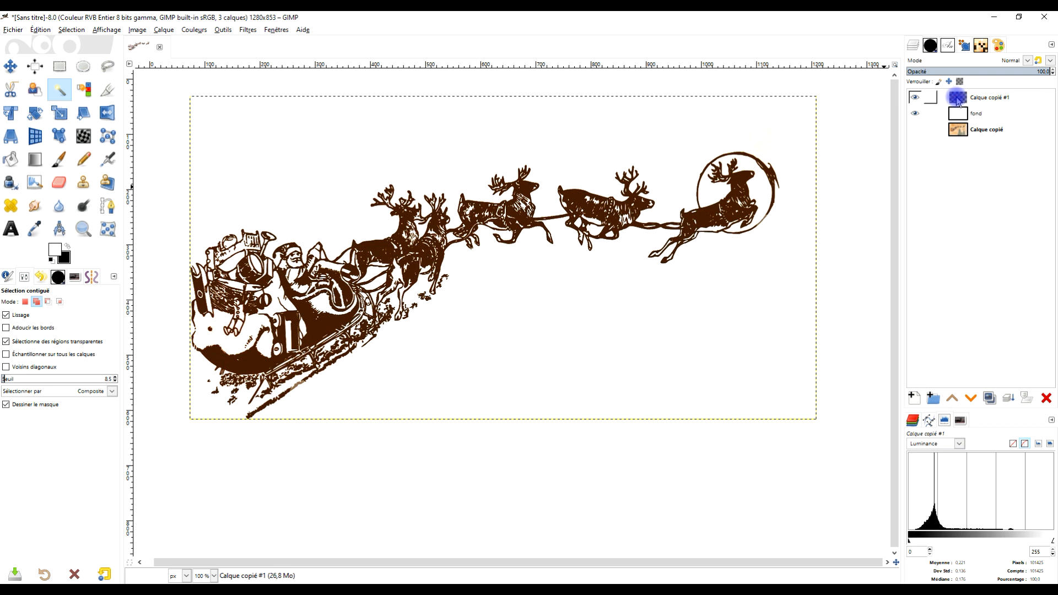
- Toggle the fond layer's visibility several times to compare the cut-out drawing with and without its white background
{"action": "left_click", "coordinate": [916, 115]}
{"action": "left_click", "coordinate": [916, 114]}
{"action": "left_click", "coordinate": [916, 115]}
{"action": "left_click", "coordinate": [916, 115]}
{"action": "left_click", "coordinate": [917, 115]}
{"action": "left_click", "coordinate": [917, 115]}
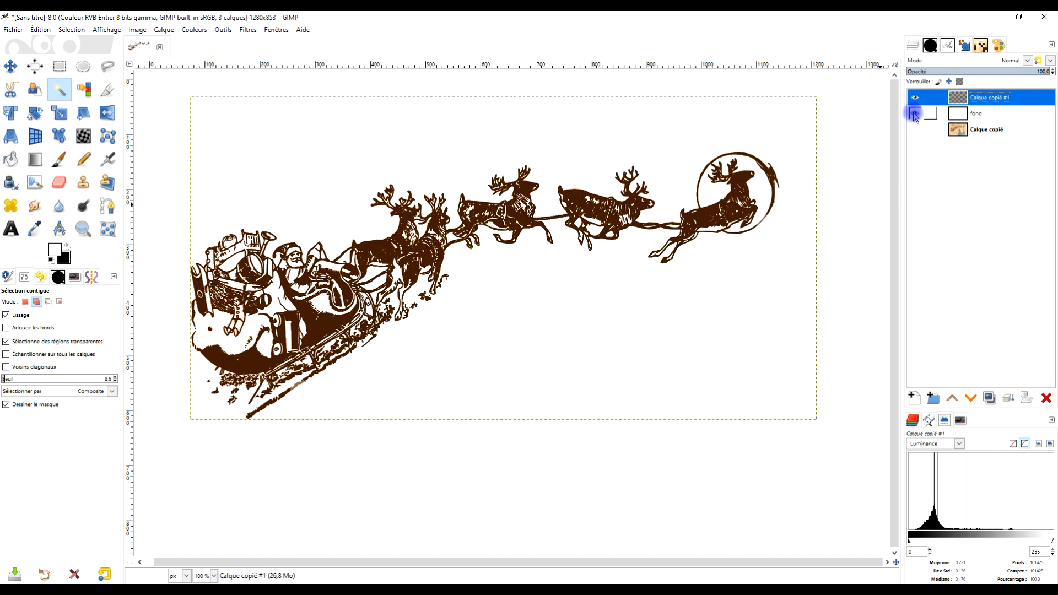
{"action": "left_click", "coordinate": [915, 115]}
{"action": "left_click", "coordinate": [916, 115]}
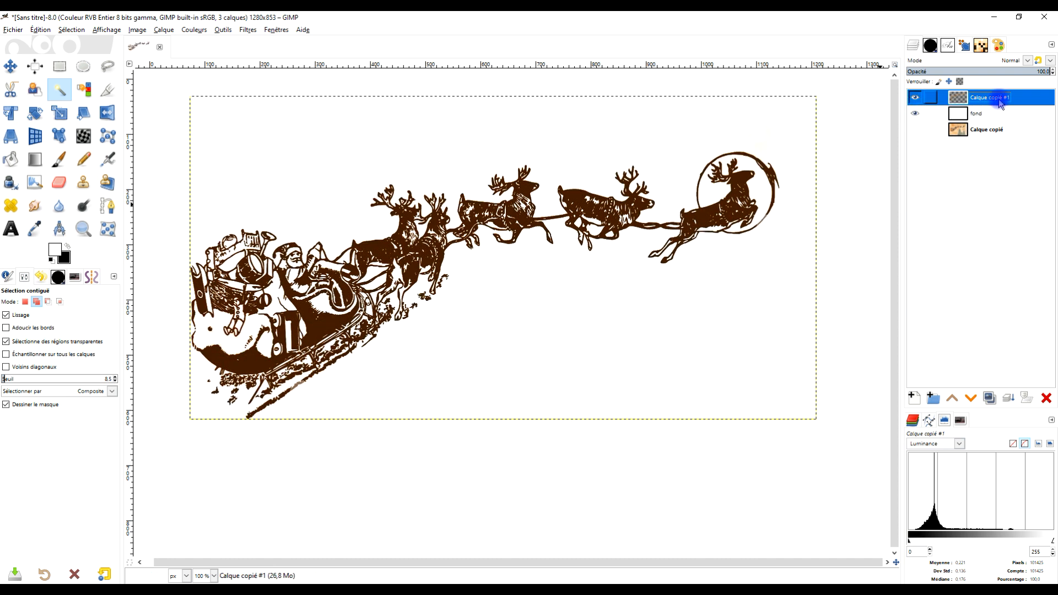
- Resize the Calque copié #1 layer to the dimensions of the image
{"action": "right_click", "coordinate": [1000, 104]}
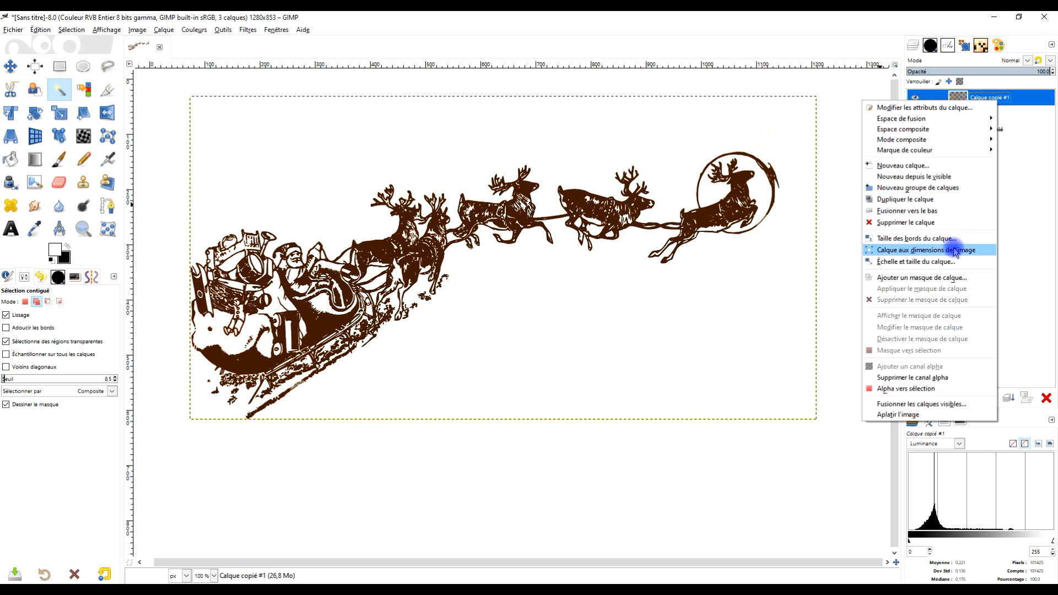
{"action": "left_click", "coordinate": [783, 269]}
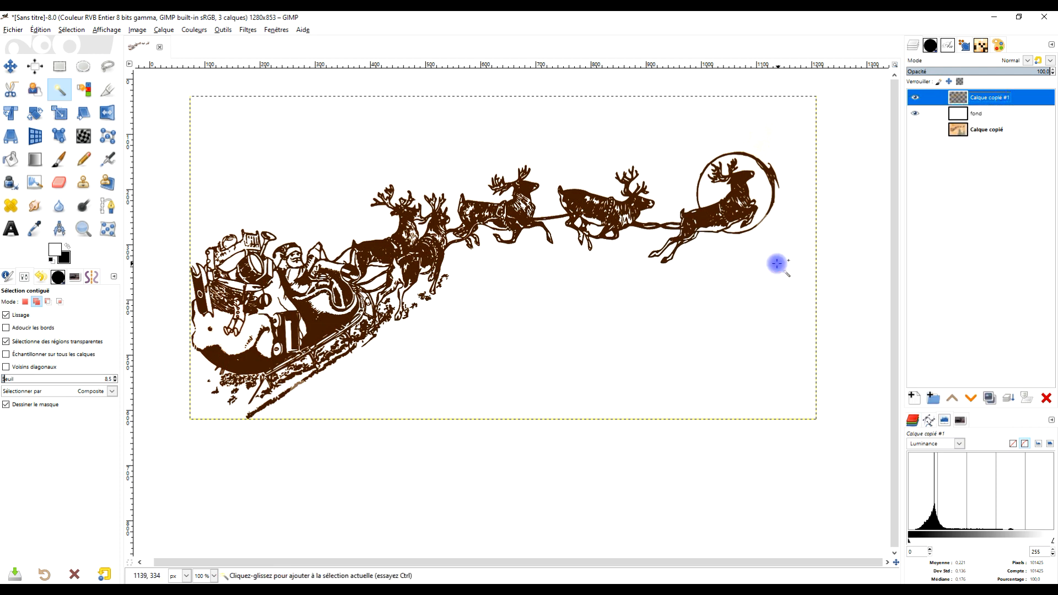
{"action": "right_click", "coordinate": [983, 104]}
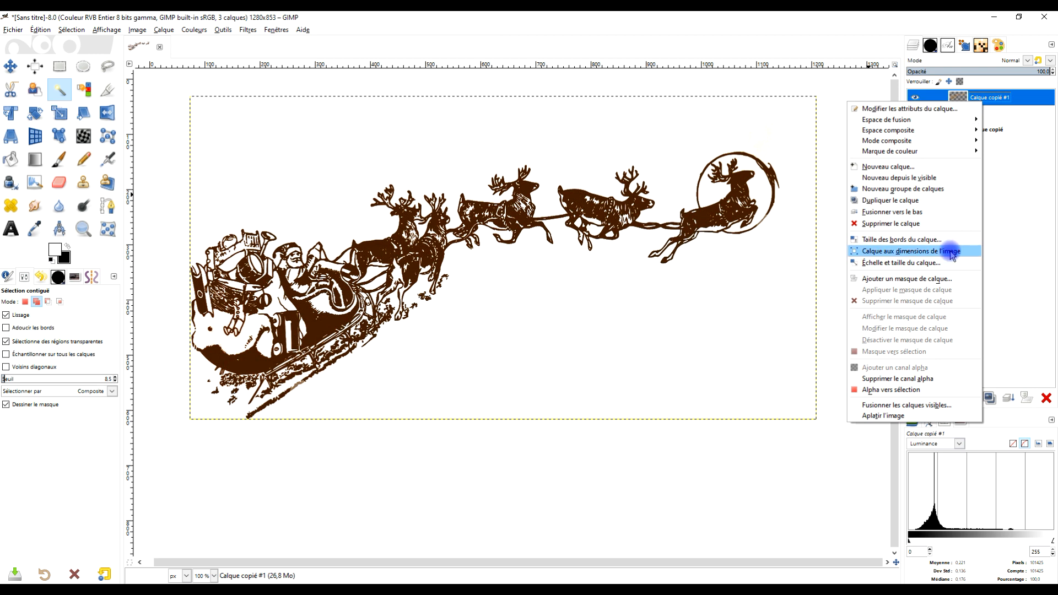
{"action": "left_click", "coordinate": [949, 249]}
- With the Paintbrush at size 51, sample the silhouette's dark brown and paint over the white area at the sleigh's rear
{"action": "key", "text": "plus"}
{"action": "key", "text": "plus"}
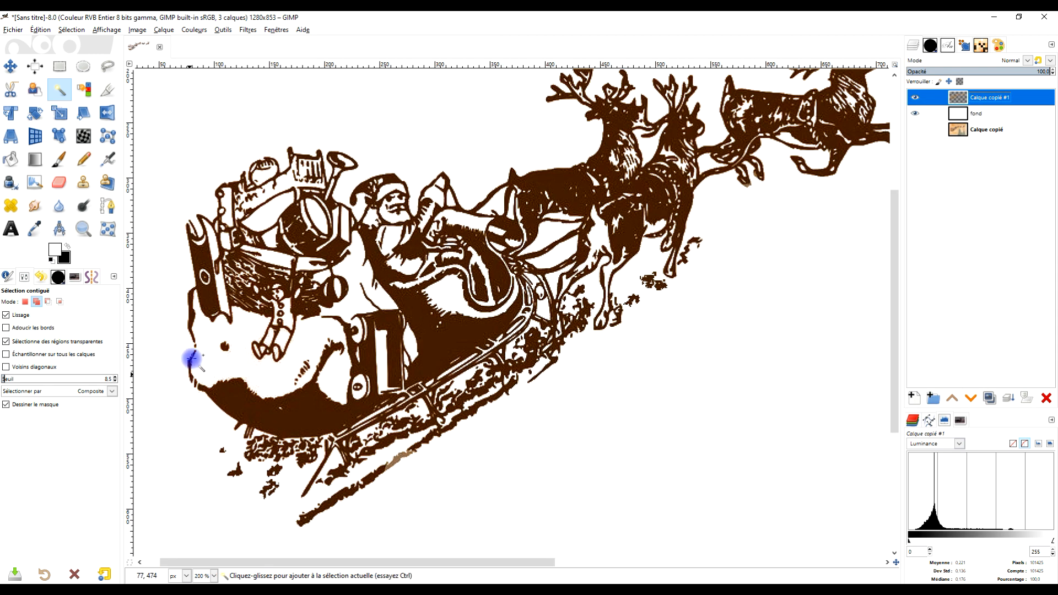
{"action": "left_click", "coordinate": [56, 162]}
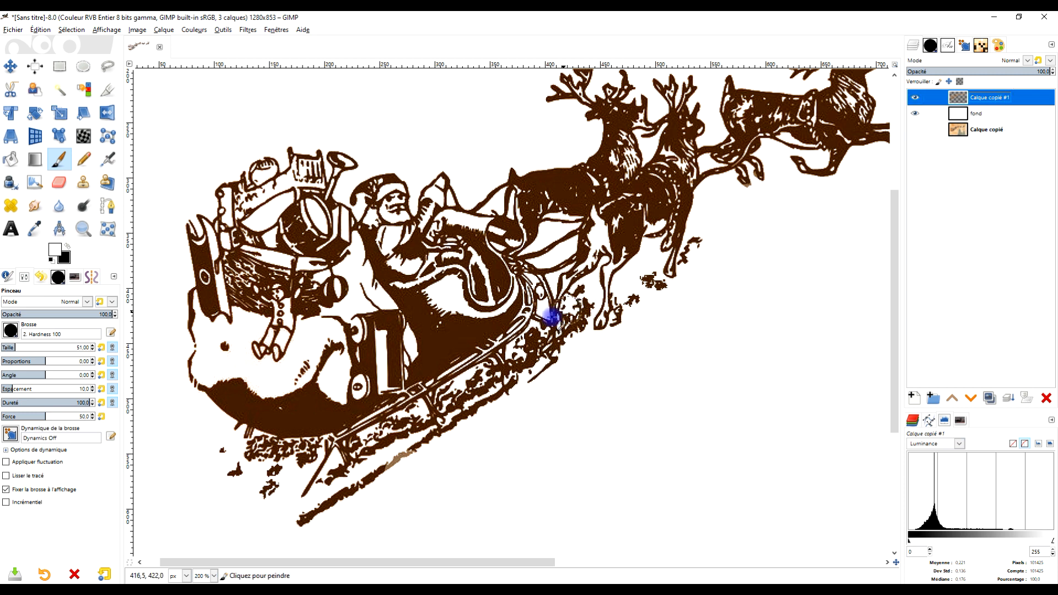
{"action": "left_click", "coordinate": [455, 327], "text": "ctrl"}
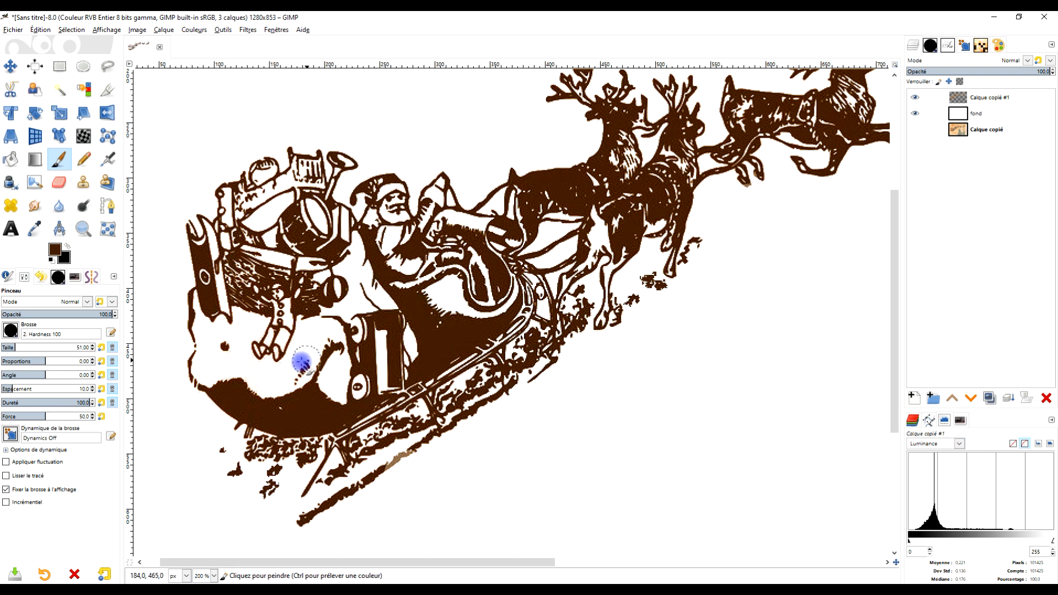
{"action": "left_click_drag", "start_coordinate": [206, 305], "coordinate": [208, 329]}
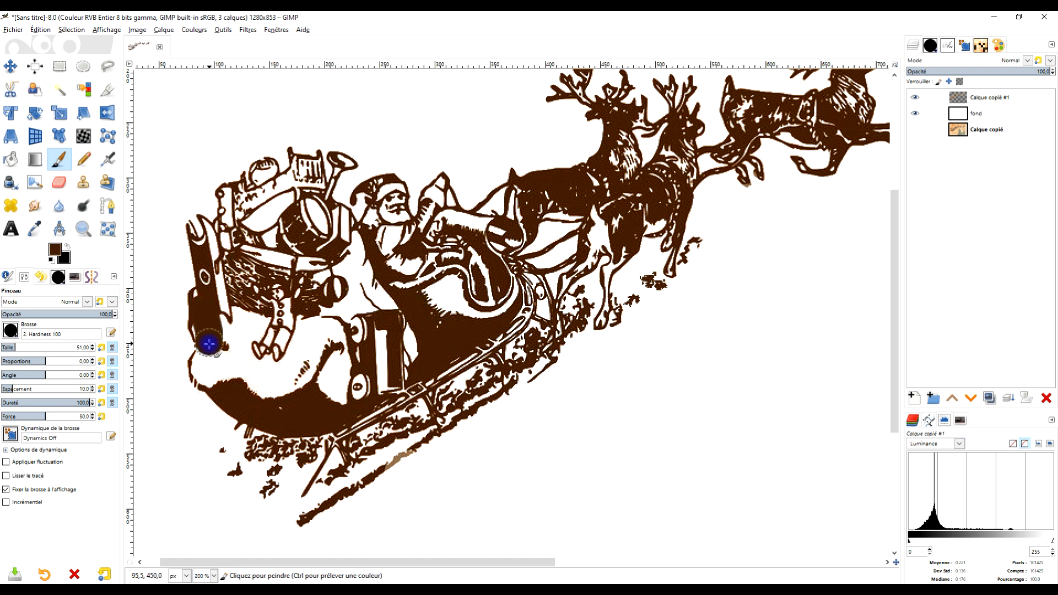
{"action": "mouse_move", "coordinate": [218, 379]}
{"action": "left_mouse_down"}
{"action": "mouse_move", "coordinate": [235, 357]}
{"action": "mouse_move", "coordinate": [253, 349]}
{"action": "mouse_move", "coordinate": [285, 375]}
{"action": "mouse_move", "coordinate": [252, 384]}
{"action": "left_mouse_up"}
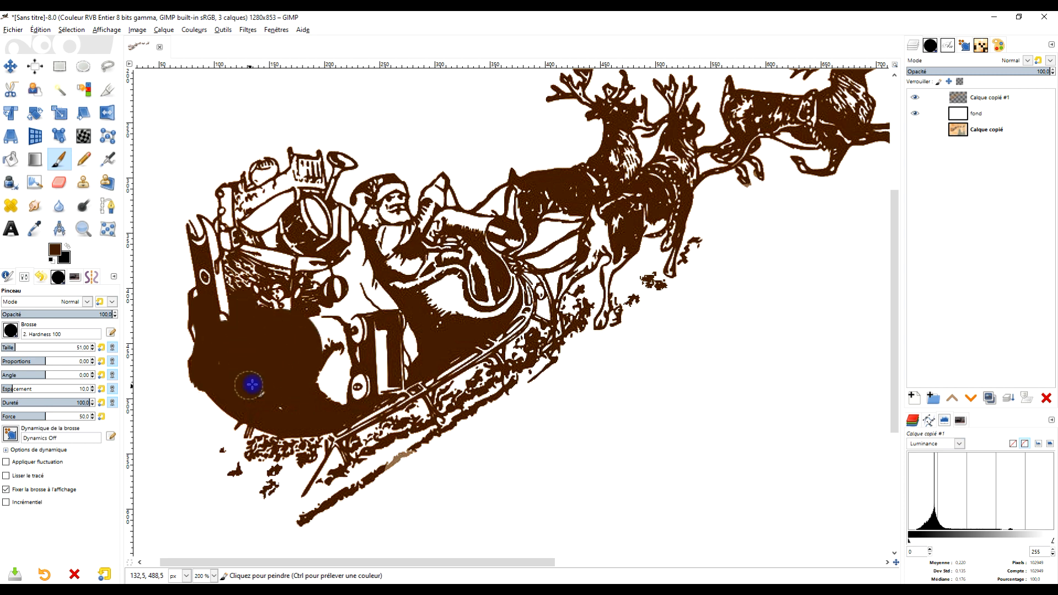
{"action": "scroll", "coordinate": [567, 317], "scroll_direction": "down", "scroll_amount": 2, "text": "ctrl"}
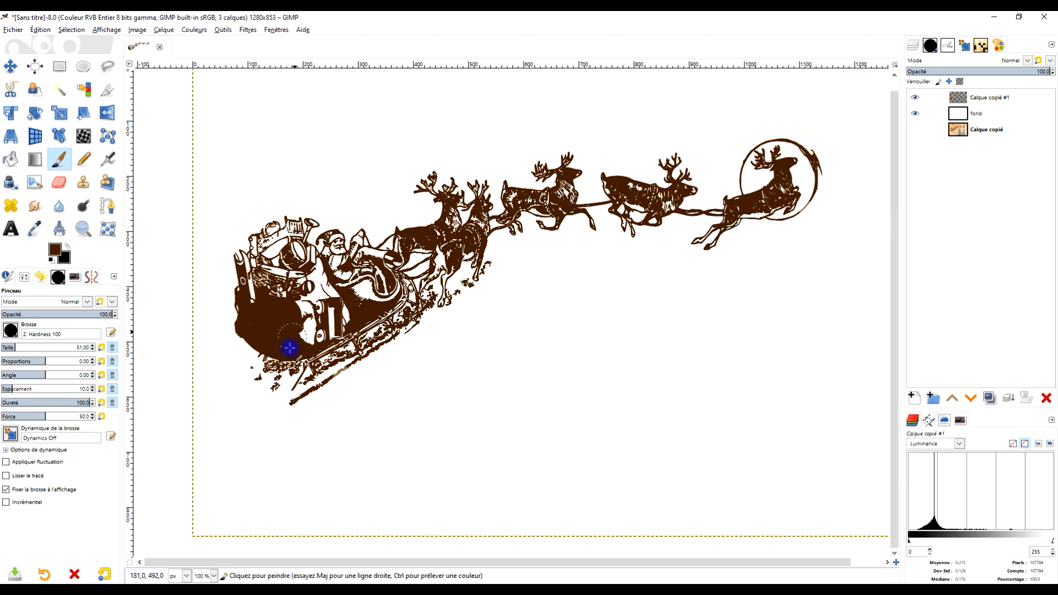
- With the Eraser and the 2. Hardness 100 brush at size 51, erase the moon circle around the lead reindeer
{"action": "scroll", "coordinate": [764, 211], "scroll_direction": "up", "scroll_amount": 3}
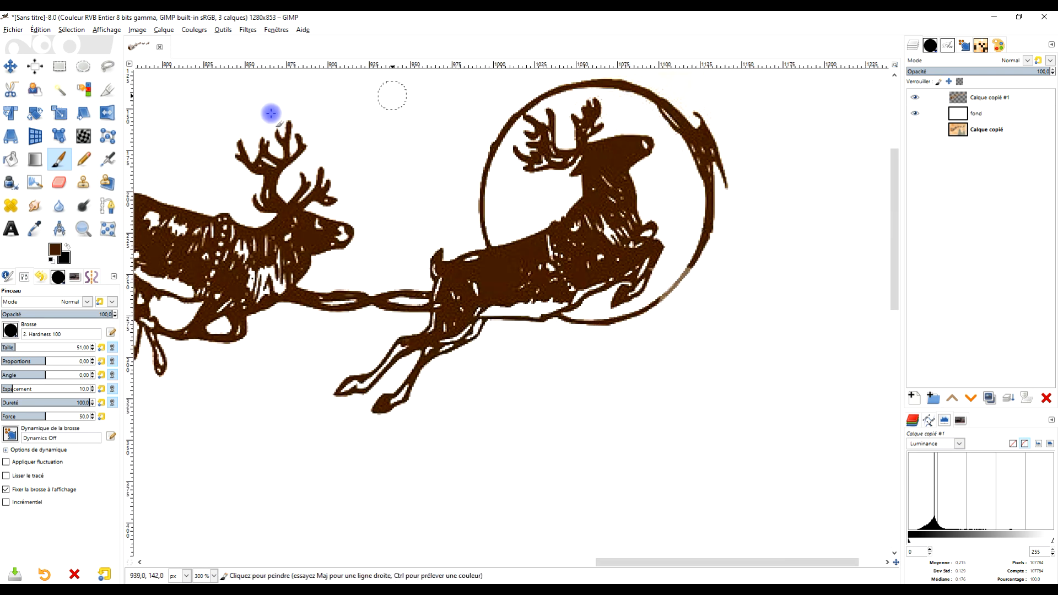
{"action": "left_click", "coordinate": [59, 182]}
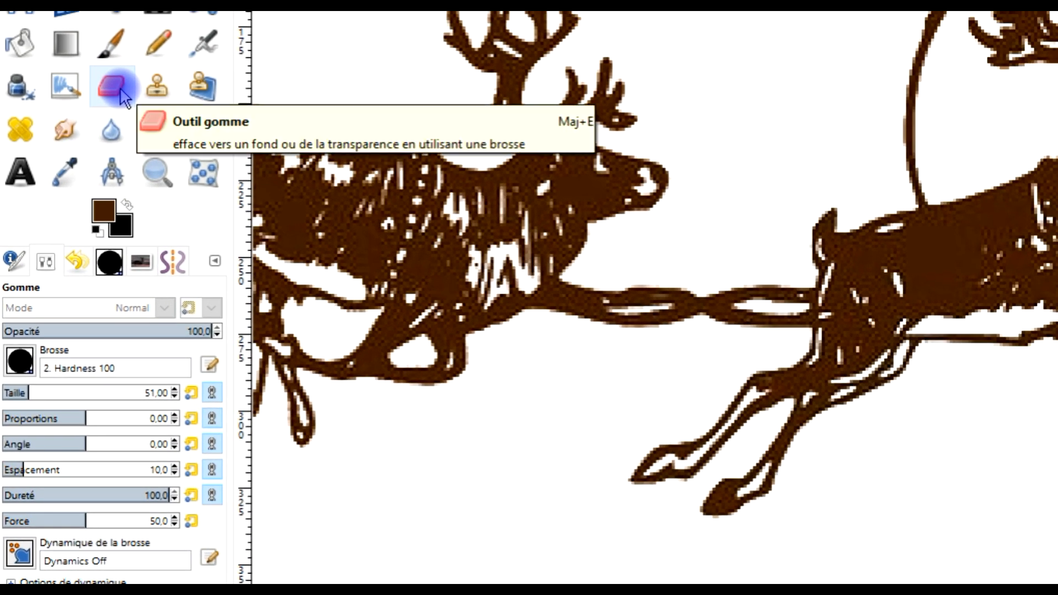
{"action": "left_click", "coordinate": [20, 362]}
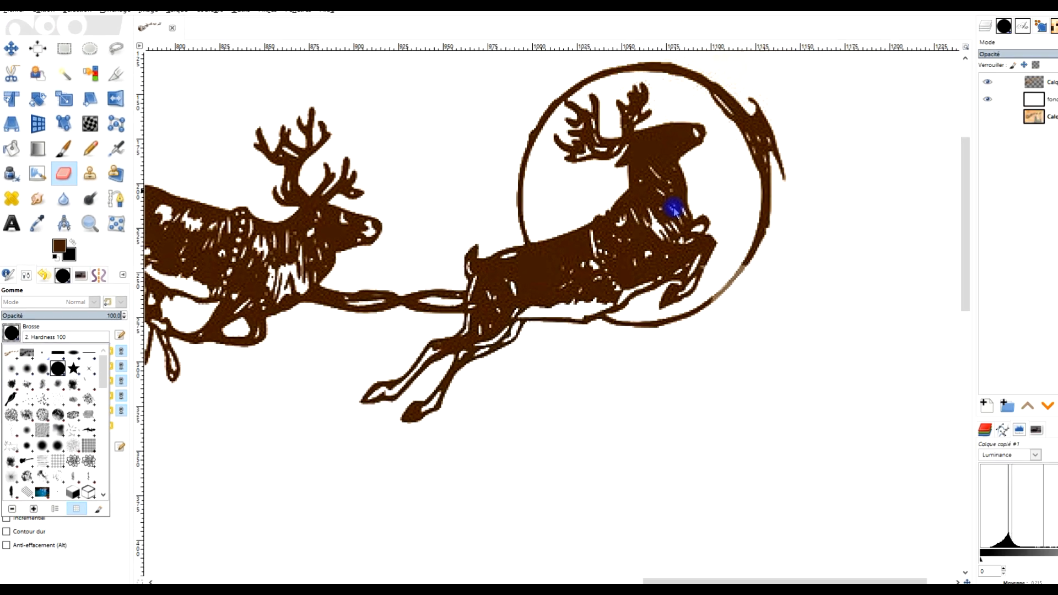
{"action": "left_click", "coordinate": [602, 291]}
{"action": "scroll", "coordinate": [576, 196], "scroll_direction": "up", "scroll_amount": 1}
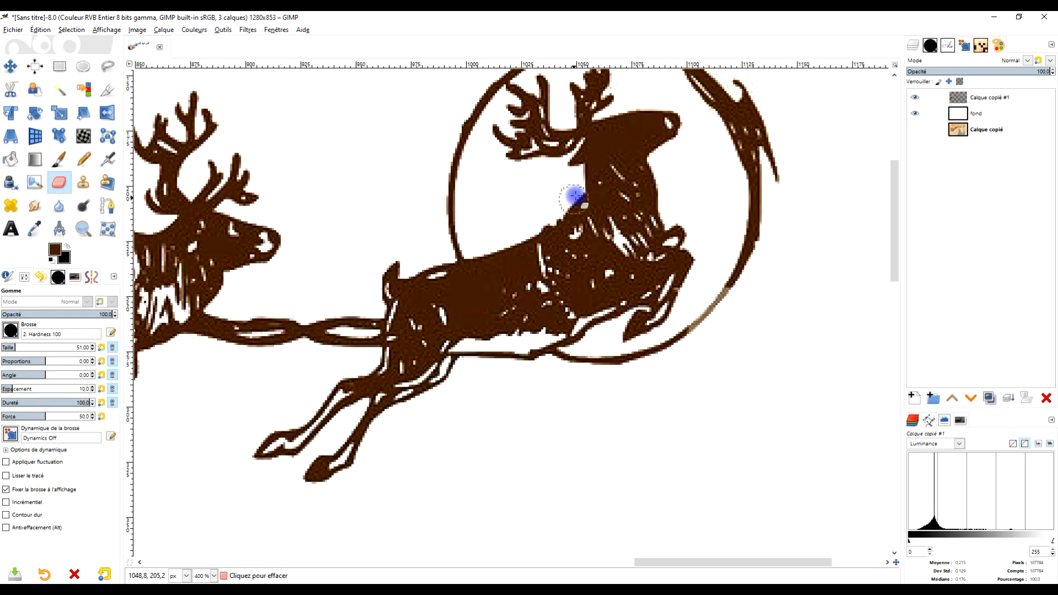
{"action": "left_click_drag", "start_coordinate": [576, 196], "coordinate": [538, 386]}
{"action": "mouse_move", "coordinate": [420, 418]}
{"action": "left_mouse_down"}
{"action": "mouse_move", "coordinate": [418, 342]}
{"action": "mouse_move", "coordinate": [443, 284]}
{"action": "mouse_move", "coordinate": [504, 239]}
{"action": "mouse_move", "coordinate": [567, 229]}
{"action": "mouse_move", "coordinate": [652, 251]}
{"action": "mouse_move", "coordinate": [734, 302]}
{"action": "left_mouse_up"}
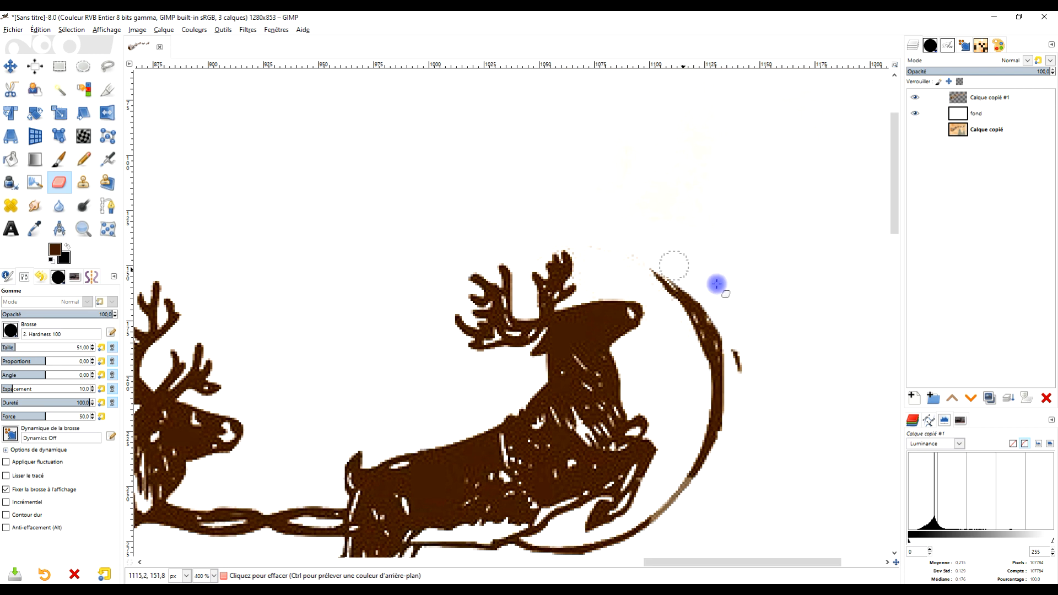
{"action": "mouse_move", "coordinate": [682, 269]}
{"action": "left_mouse_down"}
{"action": "mouse_move", "coordinate": [613, 251]}
{"action": "mouse_move", "coordinate": [747, 383]}
{"action": "mouse_move", "coordinate": [706, 323]}
{"action": "mouse_move", "coordinate": [711, 456]}
{"action": "left_mouse_up"}
{"action": "left_click_drag", "start_coordinate": [776, 241], "coordinate": [610, 390]}
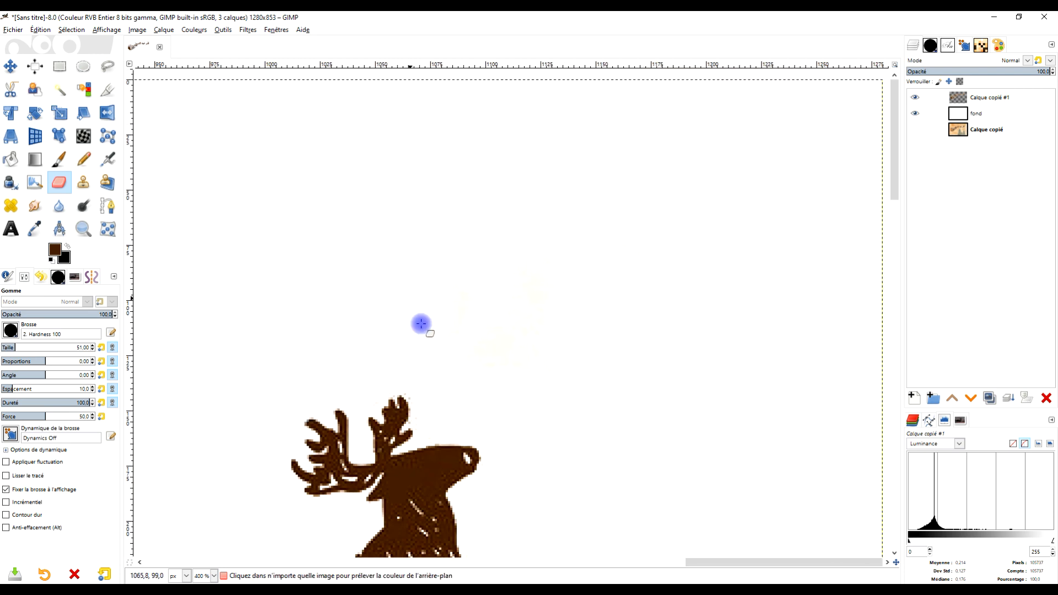
- Erase the leftover circle traces around the lead reindeer's antlers, belly and front legs
{"action": "scroll", "coordinate": [678, 362], "scroll_direction": "down", "scroll_amount": 2}
{"action": "left_click_drag", "start_coordinate": [688, 371], "coordinate": [699, 172]}
{"action": "scroll", "coordinate": [629, 279], "scroll_direction": "up", "scroll_amount": 2}
{"action": "mouse_move", "coordinate": [597, 293]}
{"action": "left_mouse_down"}
{"action": "mouse_move", "coordinate": [588, 320]}
{"action": "mouse_move", "coordinate": [534, 353]}
{"action": "mouse_move", "coordinate": [460, 367]}
{"action": "left_mouse_up"}
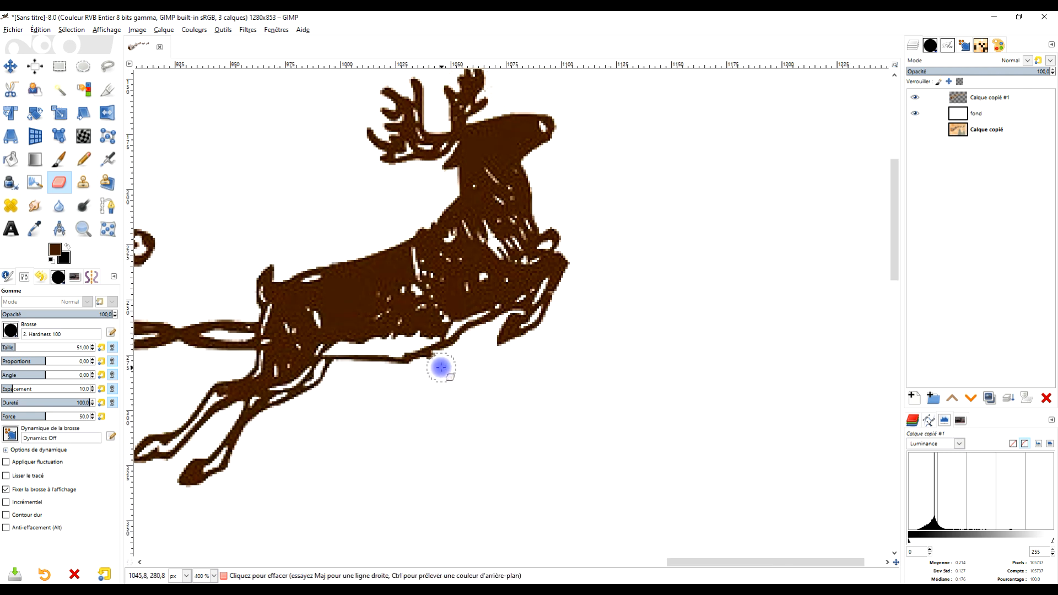
{"action": "left_click_drag", "start_coordinate": [673, 210], "coordinate": [618, 405]}
{"action": "scroll", "coordinate": [659, 322], "scroll_direction": "down", "scroll_amount": 2}
{"action": "left_click_drag", "start_coordinate": [702, 302], "coordinate": [674, 364]}
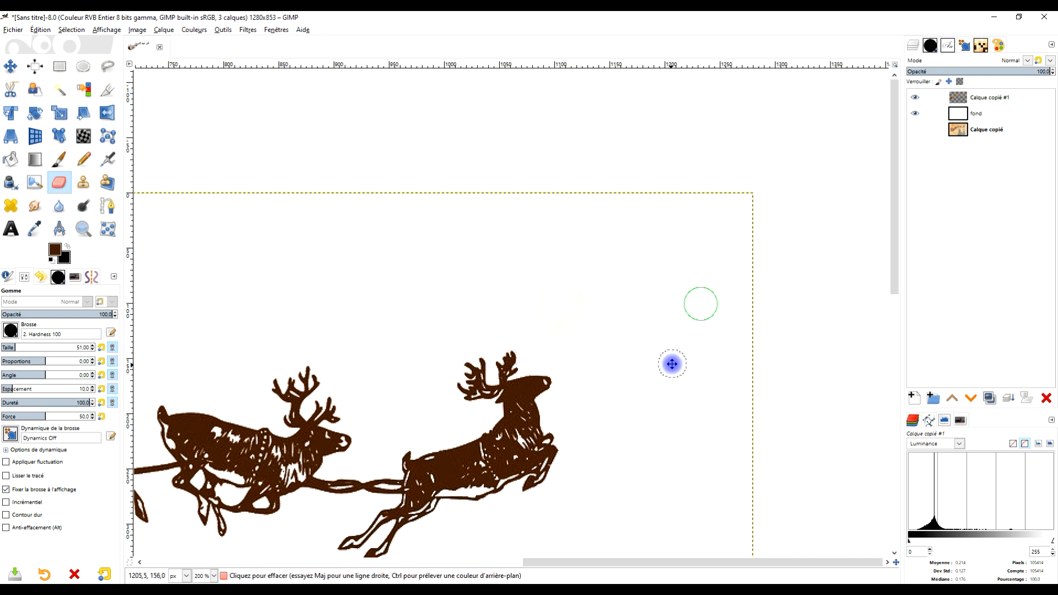
- Enlarge the eraser to 264 and wipe away the faint residue around the reindeer and sleigh
{"action": "left_click", "coordinate": [41, 346]}
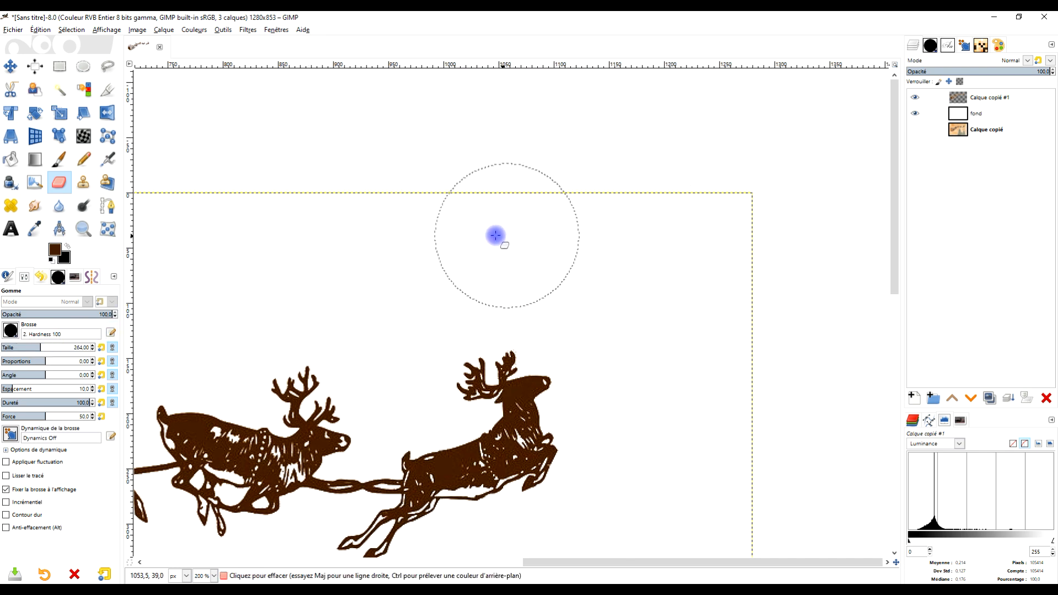
{"action": "scroll", "coordinate": [606, 259], "scroll_direction": "down", "scroll_amount": 3}
{"action": "scroll", "coordinate": [607, 259], "scroll_direction": "left", "scroll_amount": 8}
{"action": "scroll", "coordinate": [700, 118], "scroll_direction": "down", "scroll_amount": 5}
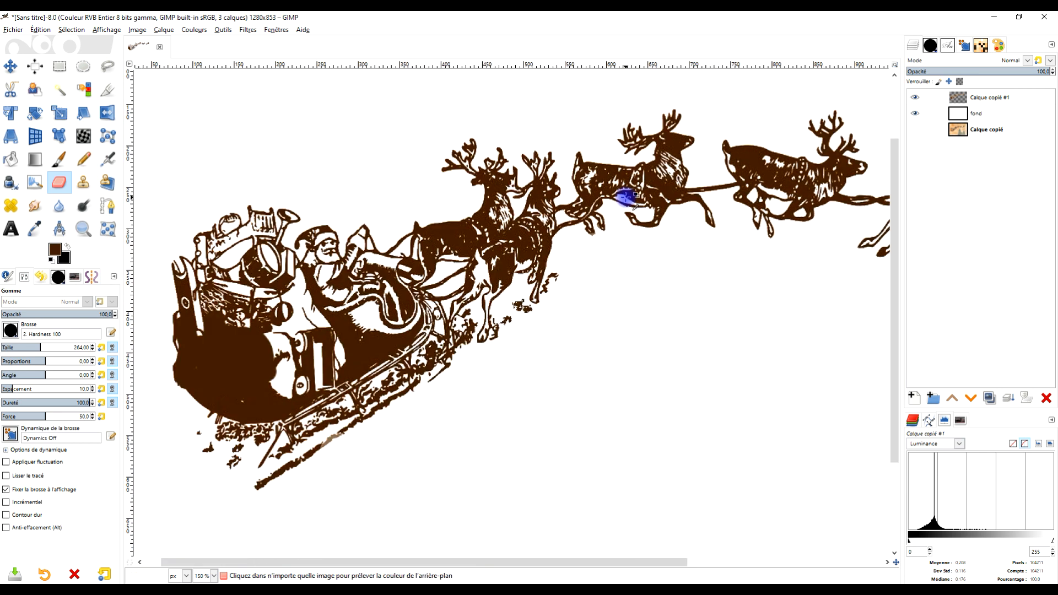
{"action": "scroll", "coordinate": [614, 228], "scroll_direction": "right", "scroll_amount": 2}
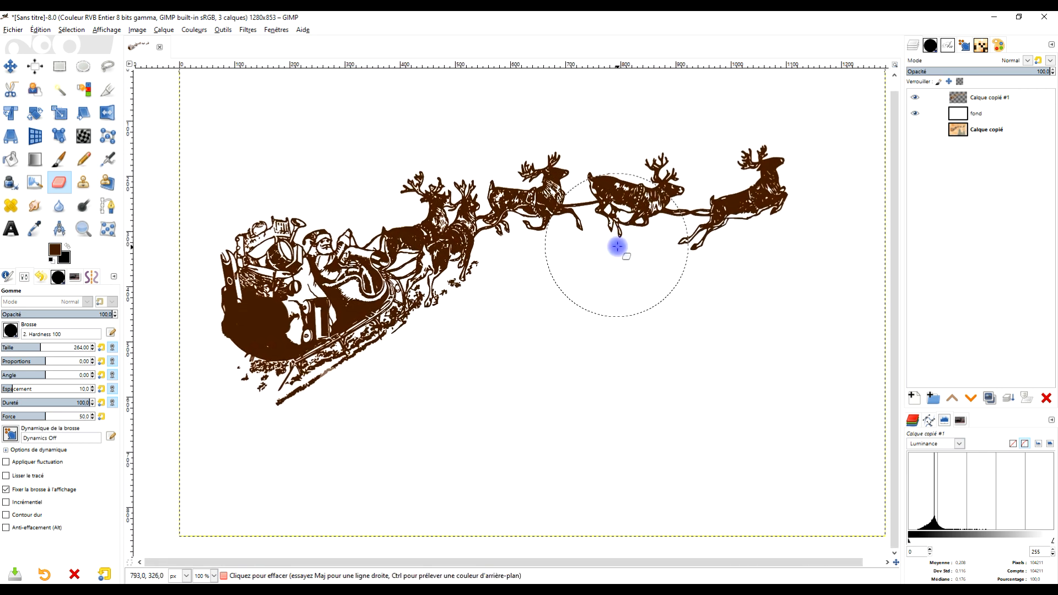
- Merge the Calque copié #1 layer down into the fond layer
{"action": "left_click", "coordinate": [1016, 99]}
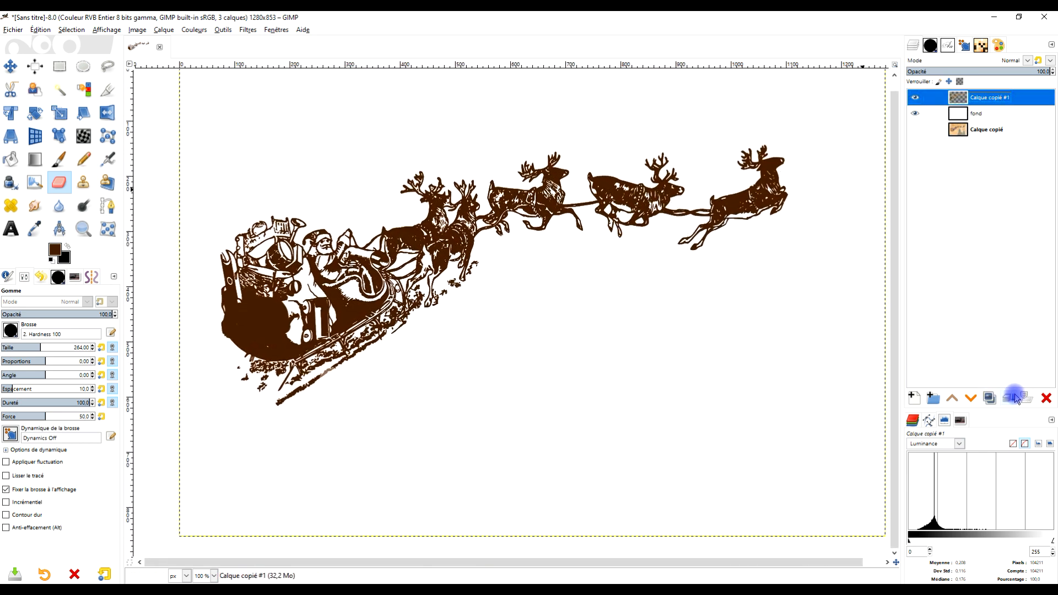
{"action": "left_click", "coordinate": [917, 98]}
{"action": "left_click", "coordinate": [918, 99]}
{"action": "left_click", "coordinate": [1012, 399]}
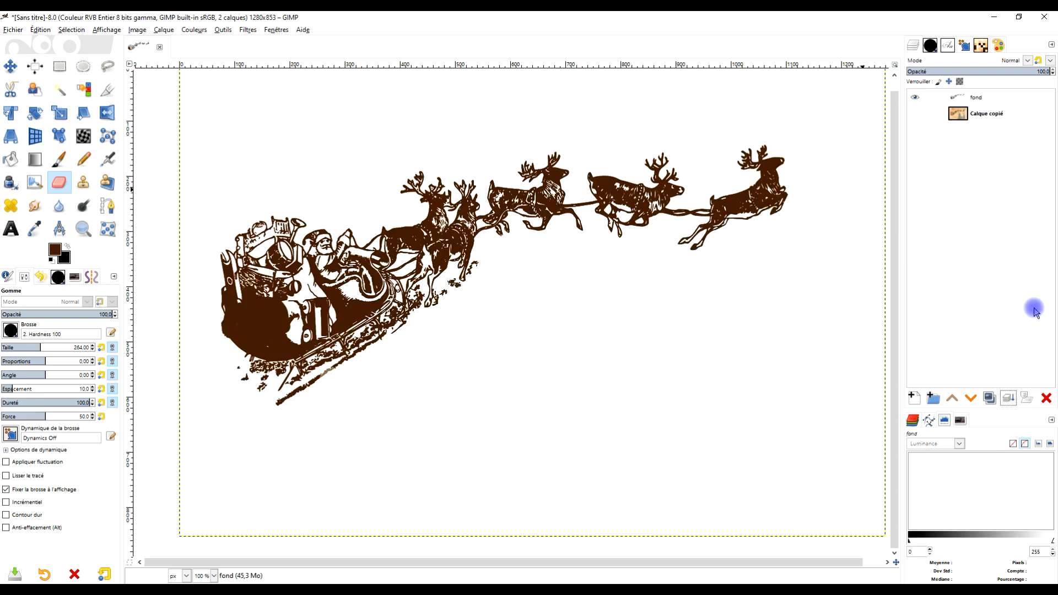
- Select the white background around the sleigh and reindeer with the Fuzzy Select tool in add mode
{"action": "left_click", "coordinate": [60, 92]}
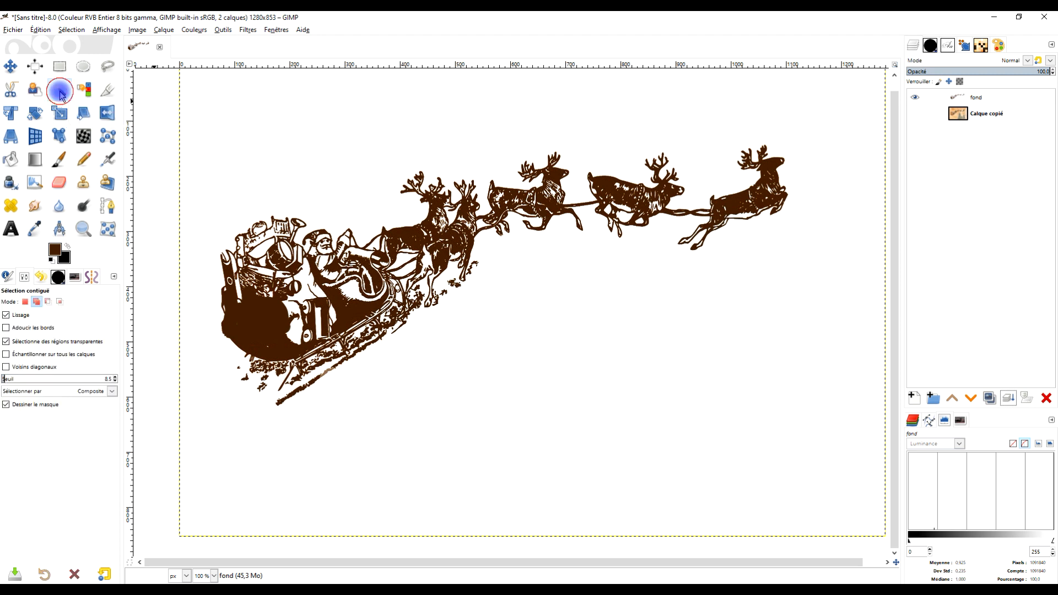
{"action": "left_click", "coordinate": [578, 334]}
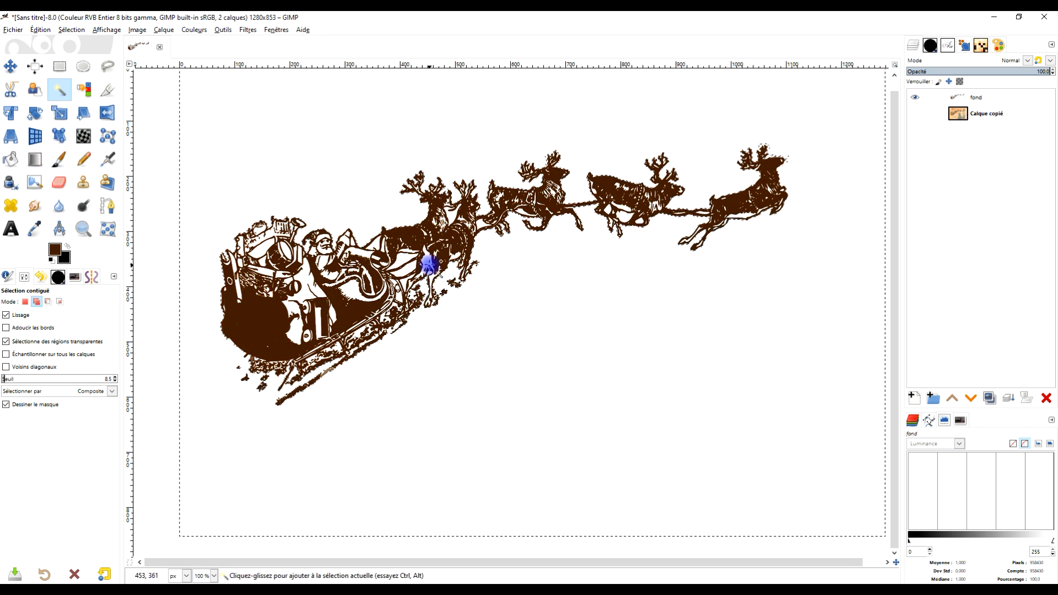
{"action": "left_click_drag", "start_coordinate": [575, 375], "coordinate": [609, 293]}
{"action": "left_click_drag", "start_coordinate": [615, 254], "coordinate": [610, 296]}
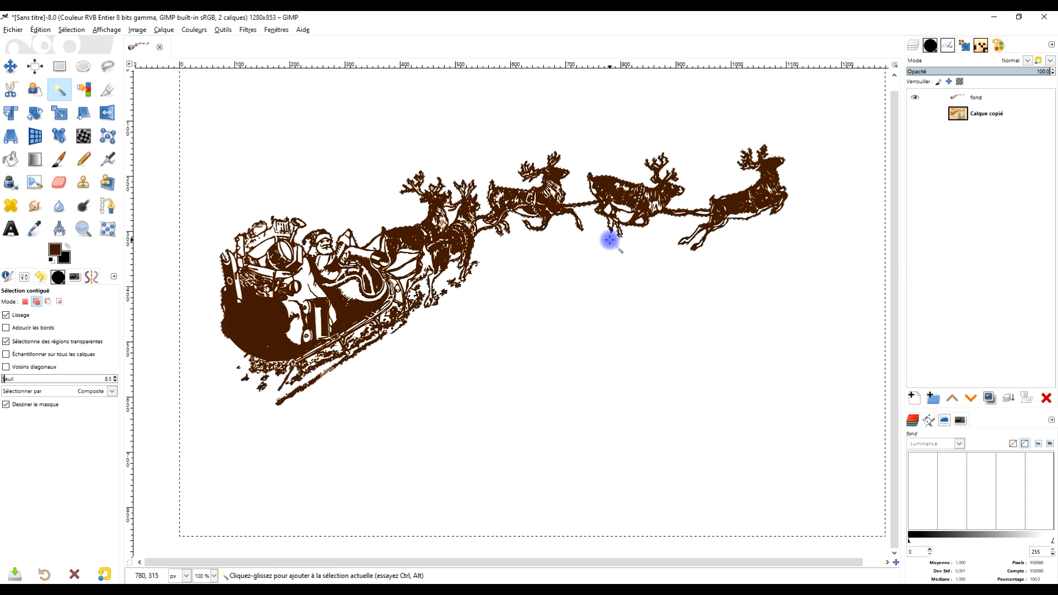
- Add the enclosed white gaps between the legs of the second reindeer from the front to the selection
{"action": "scroll", "coordinate": [627, 213], "scroll_direction": "up", "scroll_amount": 4}
{"action": "left_click", "coordinate": [682, 248]}
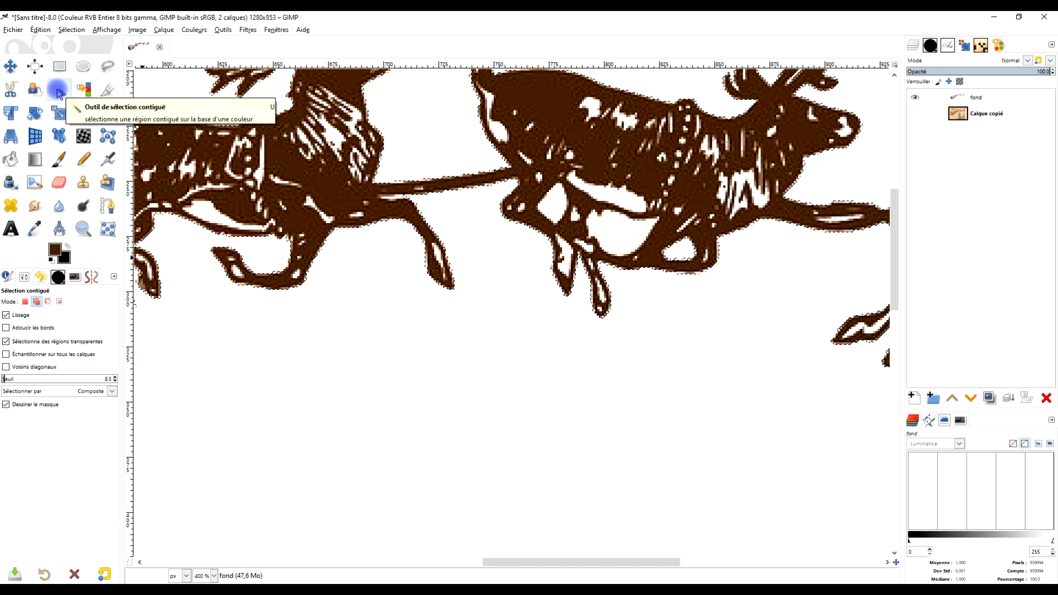
{"action": "left_click", "coordinate": [36, 302]}
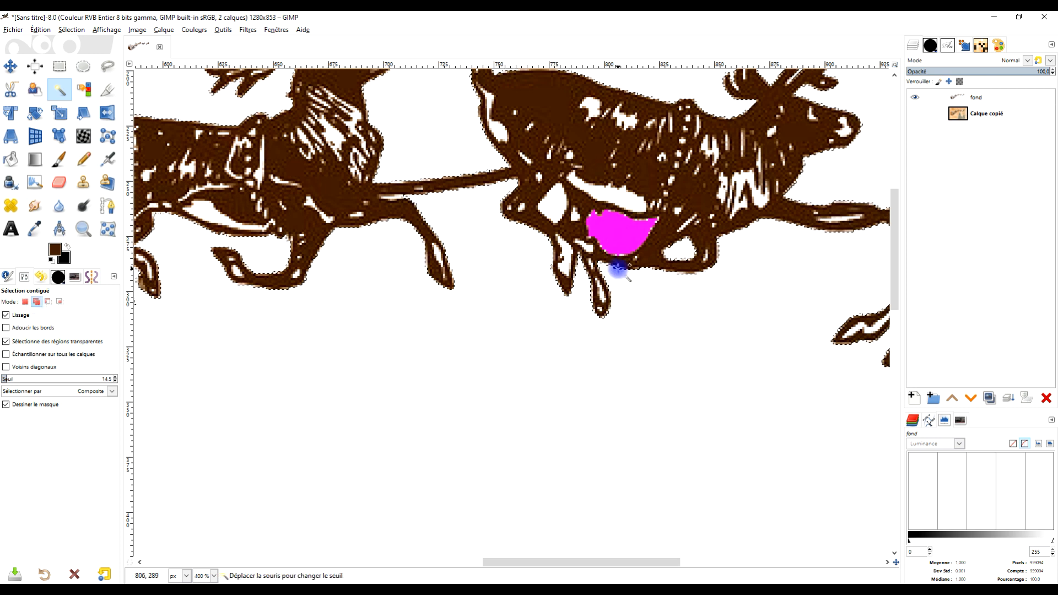
{"action": "left_click_drag", "start_coordinate": [555, 208], "coordinate": [562, 235]}
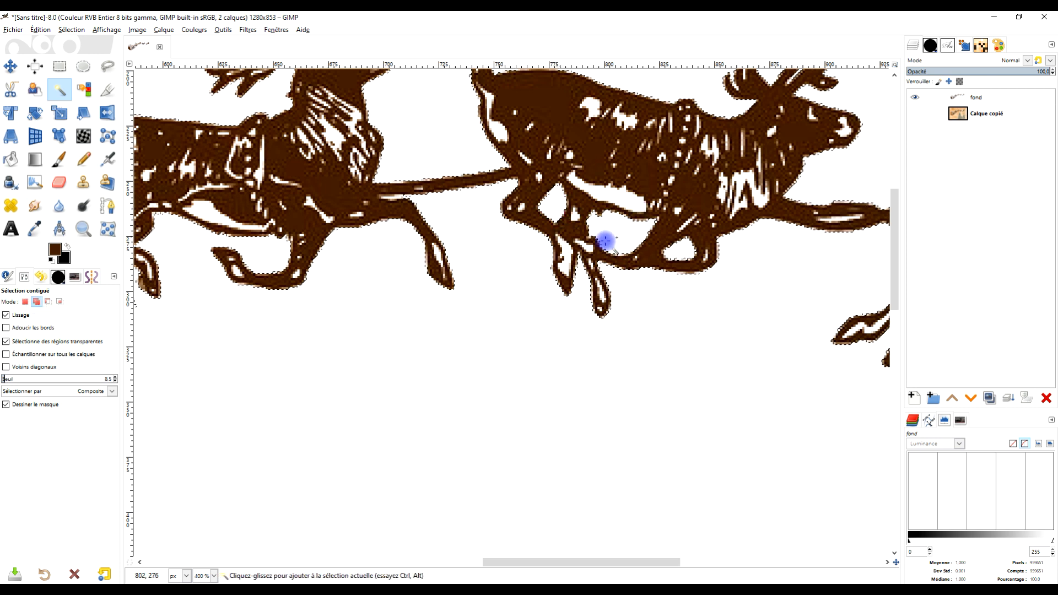
- Add the remaining enclosed white gaps around the rear reindeer, their reins and the front of the sleigh to the selection
{"action": "scroll", "coordinate": [779, 264], "scroll_direction": "left", "scroll_amount": 5}
{"action": "left_click_drag", "start_coordinate": [359, 258], "coordinate": [404, 338]}
{"action": "scroll", "coordinate": [531, 197], "scroll_direction": "left", "scroll_amount": 4}
{"action": "scroll", "coordinate": [532, 196], "scroll_direction": "down", "scroll_amount": 1}
{"action": "left_click_drag", "start_coordinate": [485, 171], "coordinate": [504, 260]}
{"action": "scroll", "coordinate": [614, 184], "scroll_direction": "left", "scroll_amount": 3}
{"action": "scroll", "coordinate": [614, 185], "scroll_direction": "down", "scroll_amount": 2}
{"action": "left_click_drag", "start_coordinate": [424, 220], "coordinate": [441, 293]}
{"action": "left_click_drag", "start_coordinate": [442, 248], "coordinate": [463, 317]}
{"action": "scroll", "coordinate": [619, 284], "scroll_direction": "left", "scroll_amount": 4}
{"action": "scroll", "coordinate": [619, 284], "scroll_direction": "up", "scroll_amount": 2}
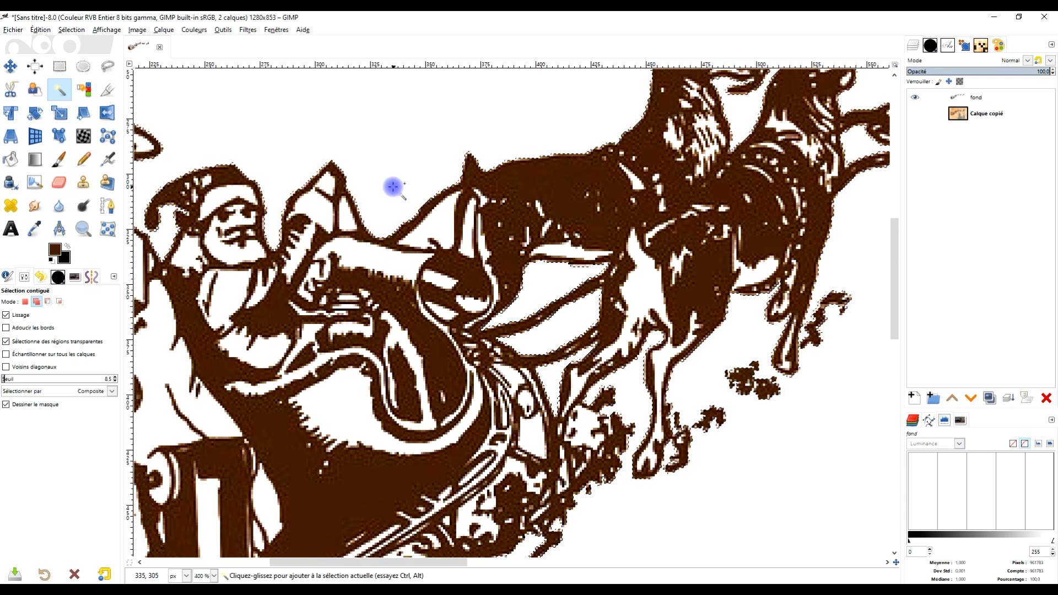
{"action": "left_click_drag", "start_coordinate": [432, 225], "coordinate": [439, 238]}
- Turn on the quick mask to display the unselected silhouette in red
{"action": "scroll", "coordinate": [596, 243], "scroll_direction": "down", "scroll_amount": 4, "text": "ctrl"}
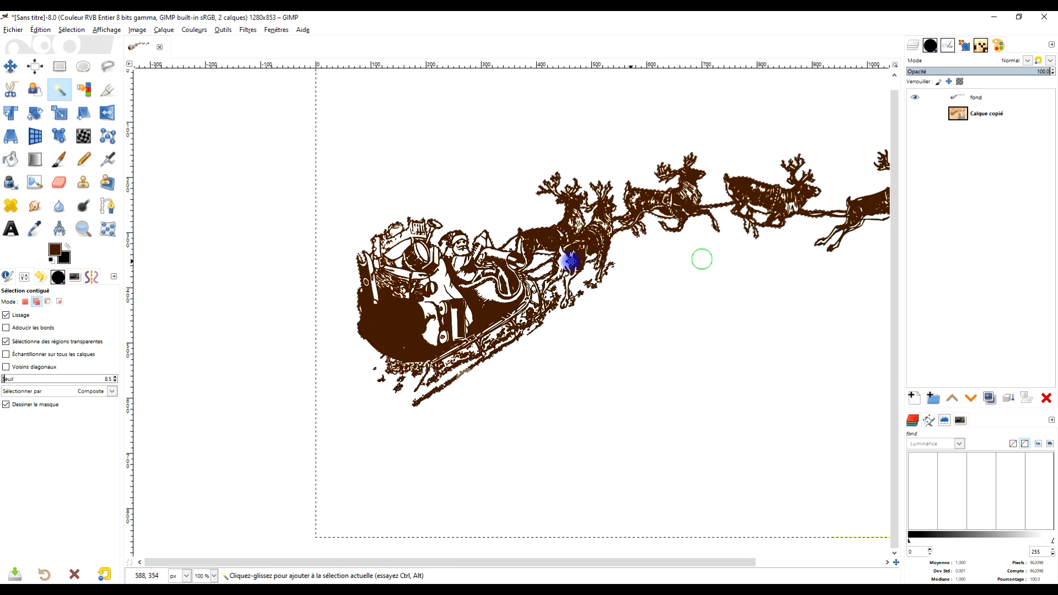
{"action": "left_click", "coordinate": [132, 563]}
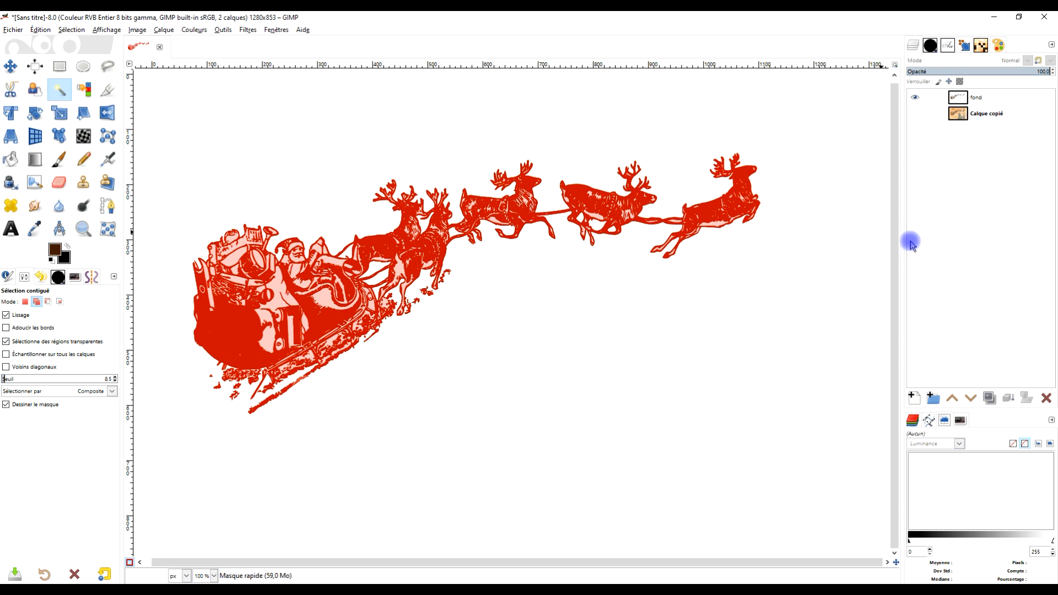
{"action": "left_click", "coordinate": [914, 398]}
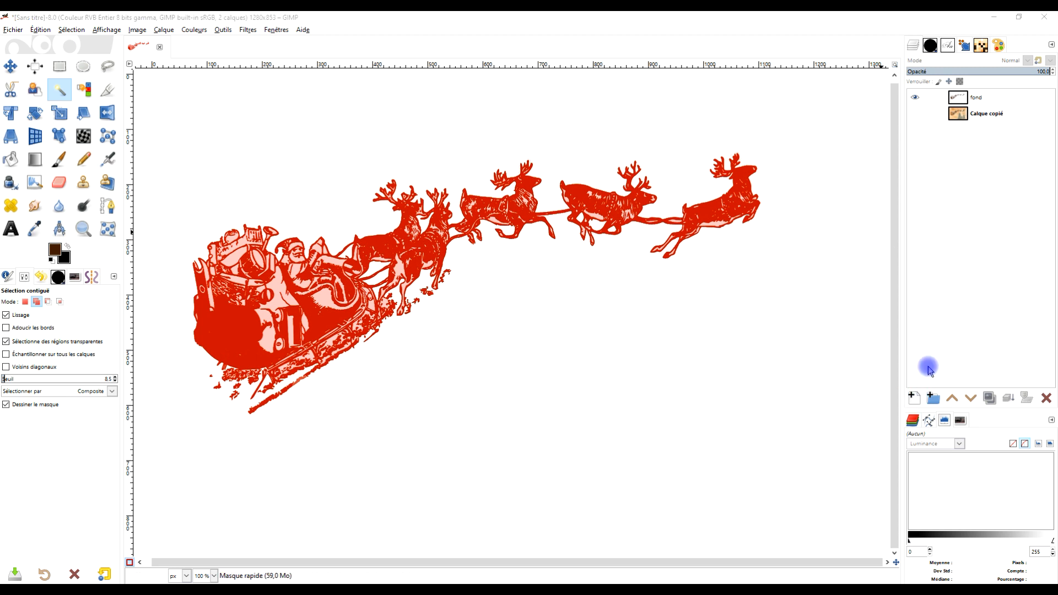
{"action": "left_click_drag", "start_coordinate": [827, 277], "coordinate": [590, 239]}
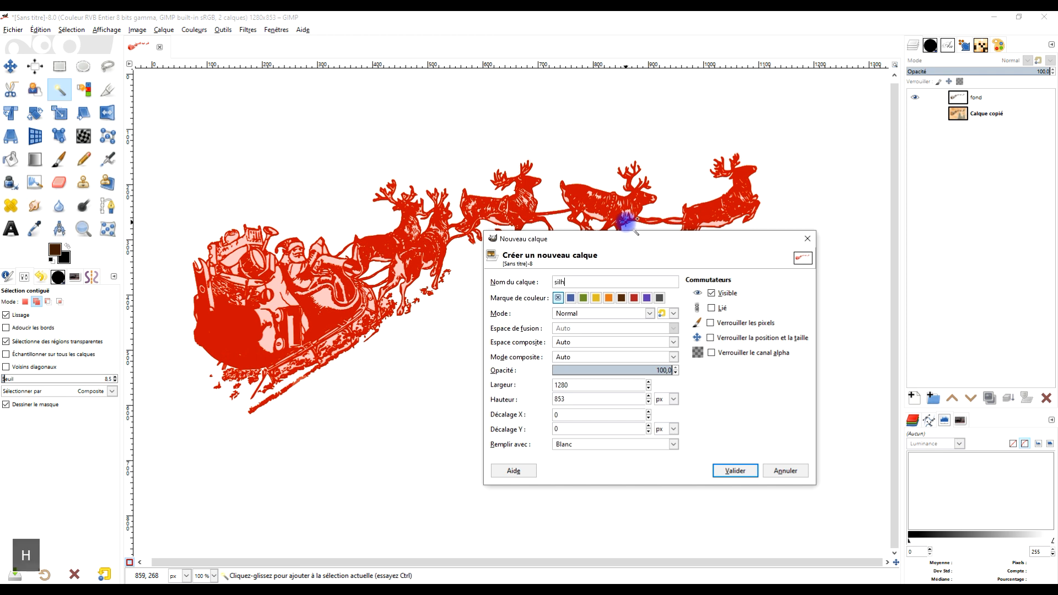
{"action": "type", "text": "silhouette traineau"}
{"action": "key", "text": "Return"}
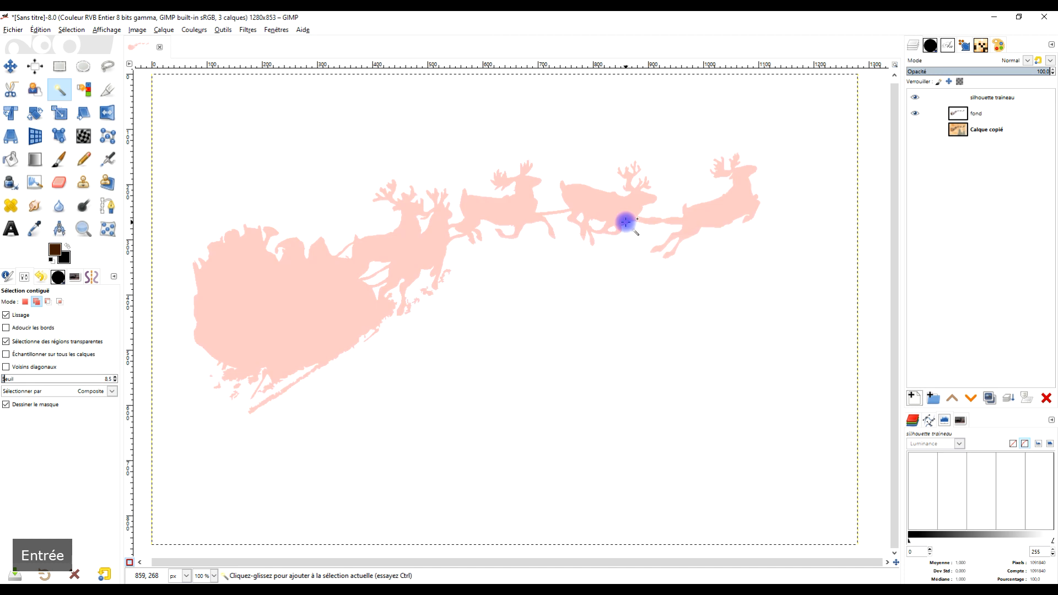
{"action": "key", "text": "ctrl+z"}
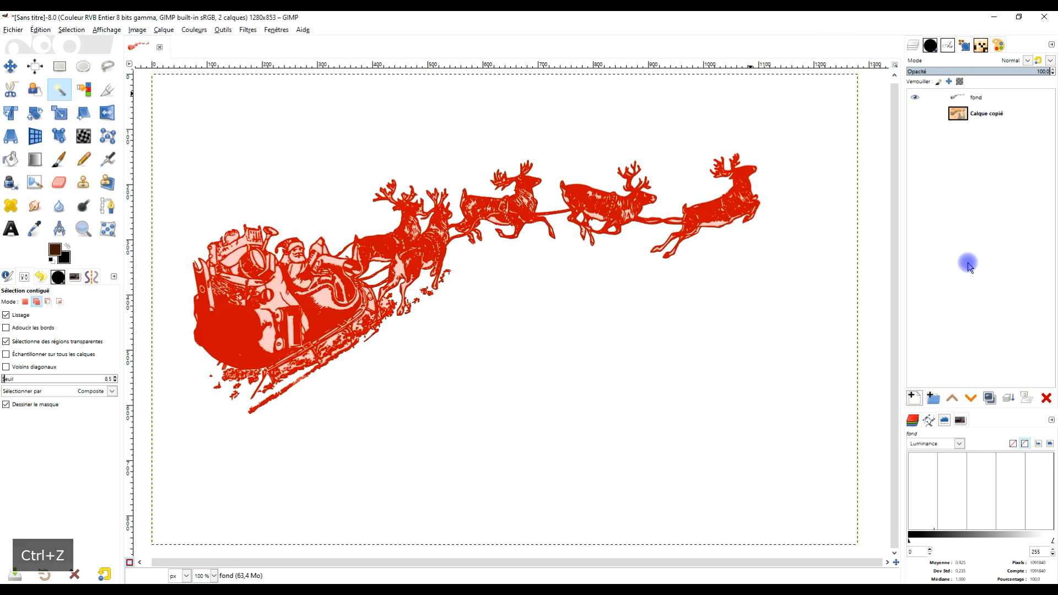
- Add a new transparent layer named "silhouette traineau" above the fond layer
{"action": "left_click", "coordinate": [932, 398]}
{"action": "left_click_drag", "start_coordinate": [847, 282], "coordinate": [570, 248]}
{"action": "left_click", "coordinate": [542, 457]}
{"action": "left_click", "coordinate": [539, 502]}
{"action": "left_click", "coordinate": [694, 477]}
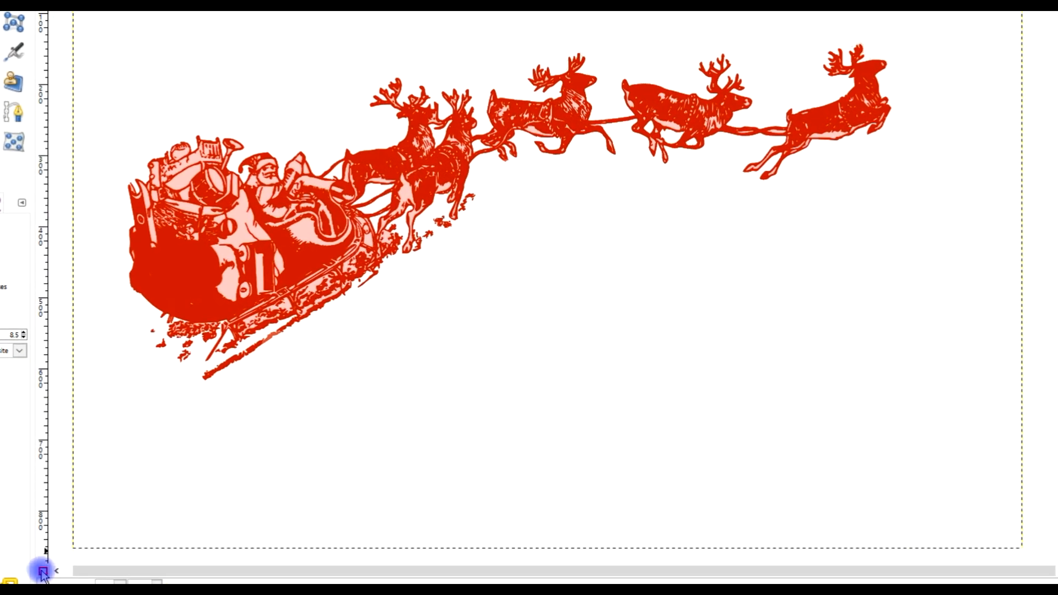
- Turn off the quick mask and invert the selection so it covers the sleigh and reindeer
{"action": "left_click", "coordinate": [43, 571]}
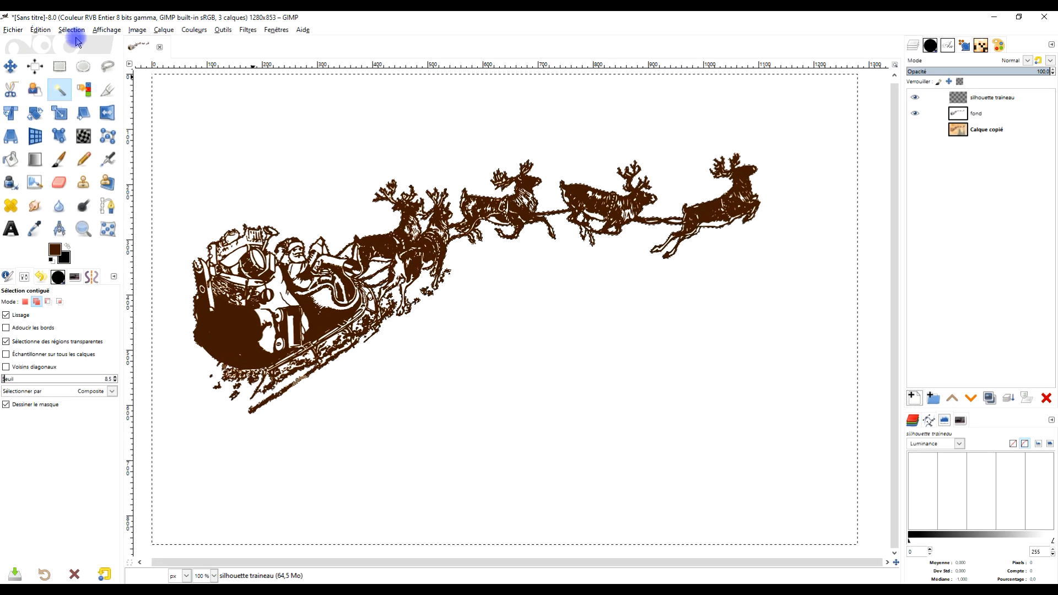
{"action": "left_click", "coordinate": [72, 29]}
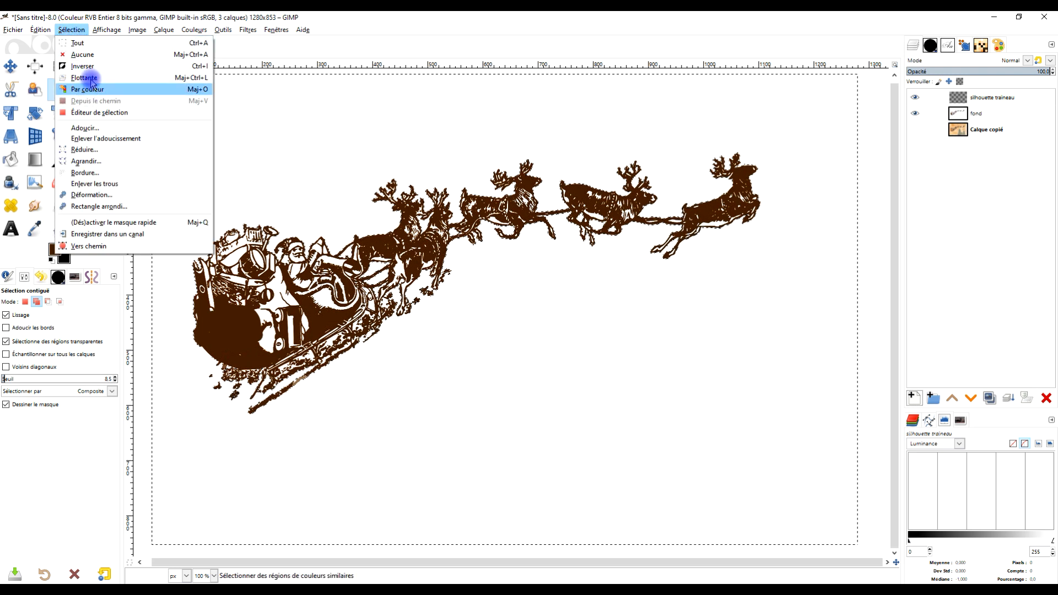
{"action": "left_click", "coordinate": [83, 66]}
- Fill the selected sleigh and reindeer shape with the black background colour on the silhouette traineau layer and deselect everything
{"action": "left_click", "coordinate": [974, 98]}
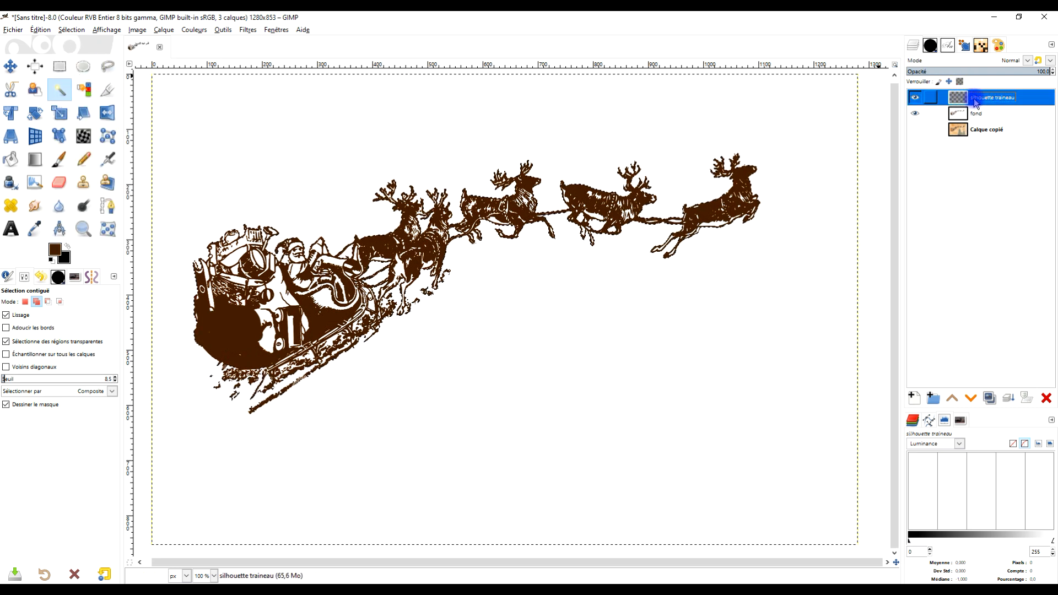
{"action": "left_click", "coordinate": [33, 292]}
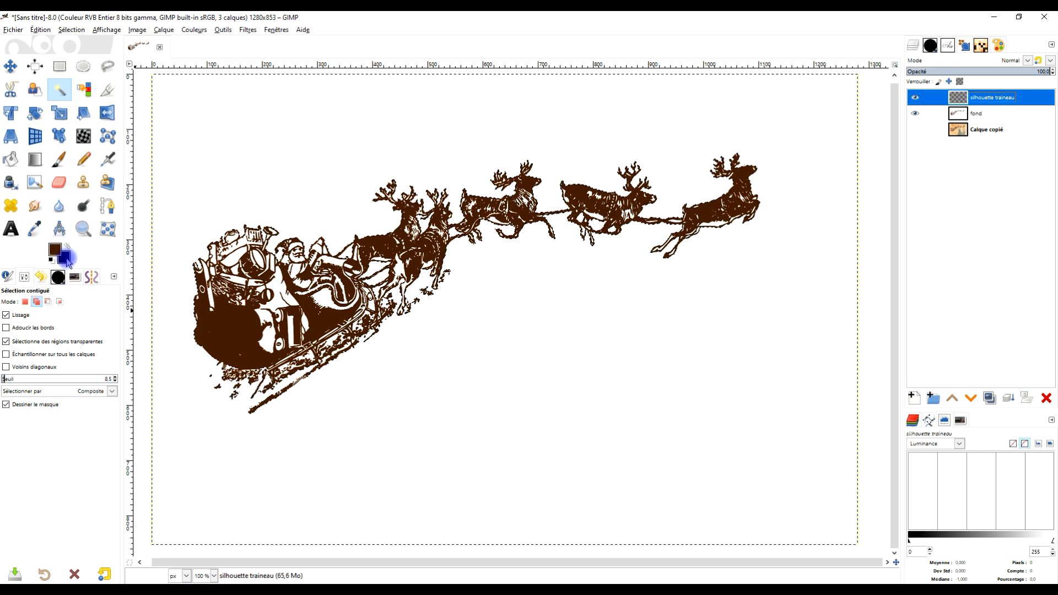
{"action": "left_click_drag", "start_coordinate": [66, 261], "coordinate": [427, 250]}
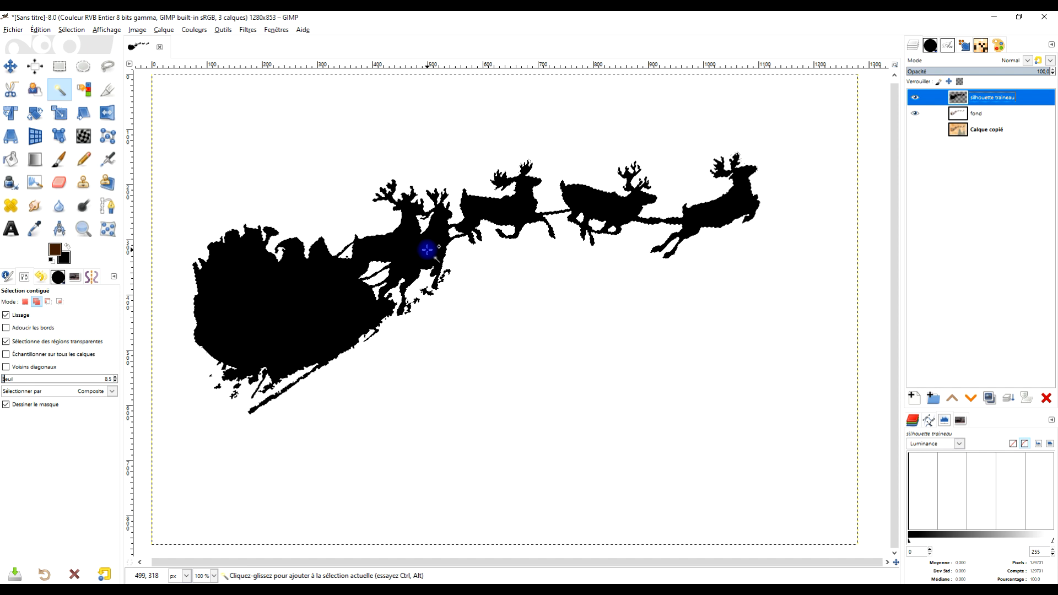
{"action": "left_click", "coordinate": [70, 35]}
{"action": "left_click", "coordinate": [383, 90]}
{"action": "left_click", "coordinate": [748, 176]}
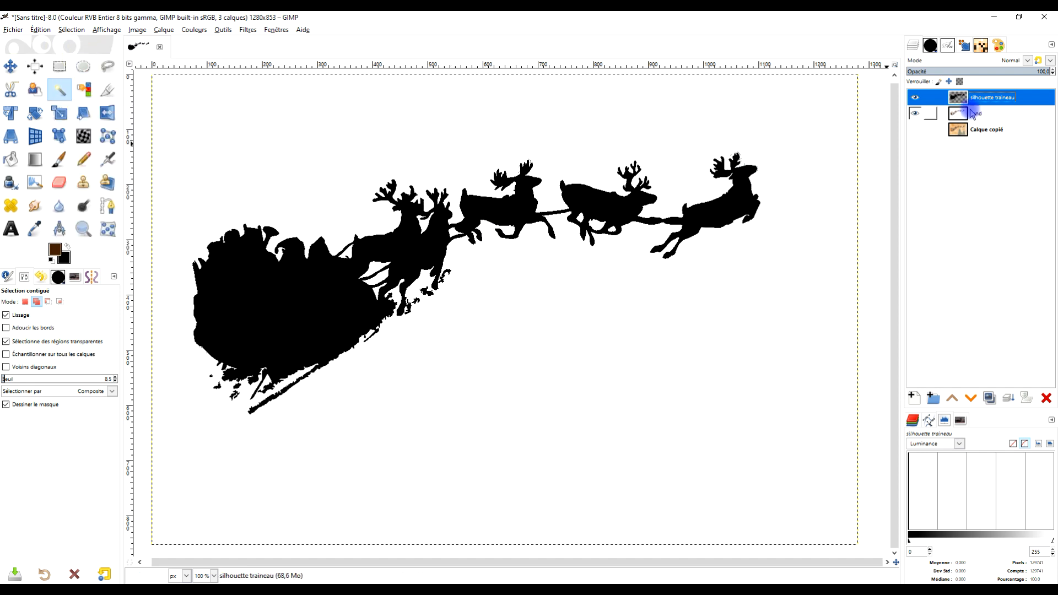
- Check the lead reindeer's silhouette edges for stray pixels with the fond layer hidden and shown
{"action": "left_click", "coordinate": [917, 114]}
{"action": "scroll", "coordinate": [744, 172], "scroll_direction": "up", "scroll_amount": 3}
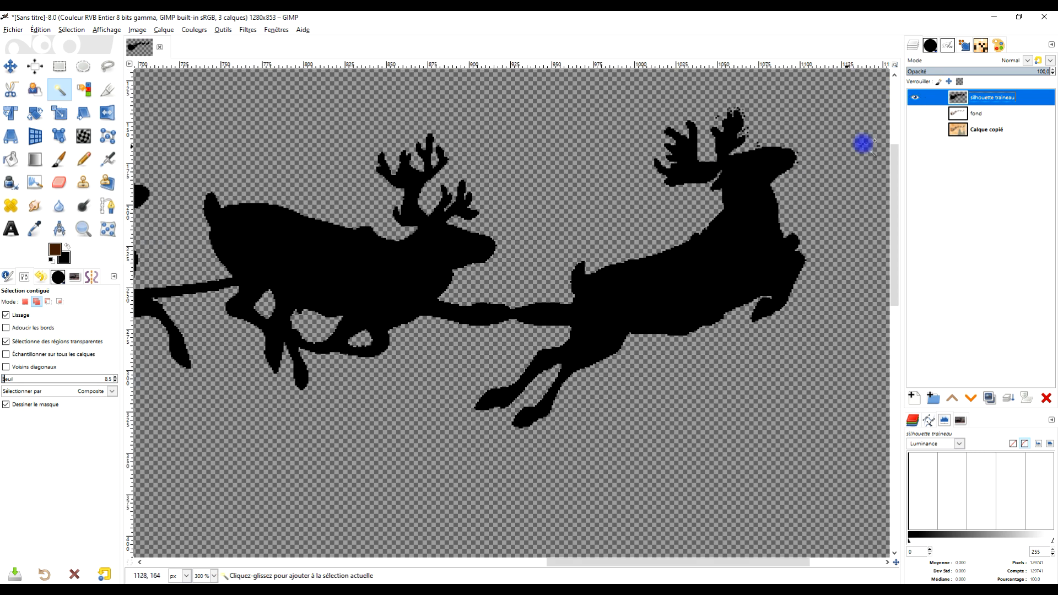
{"action": "left_click", "coordinate": [916, 114]}
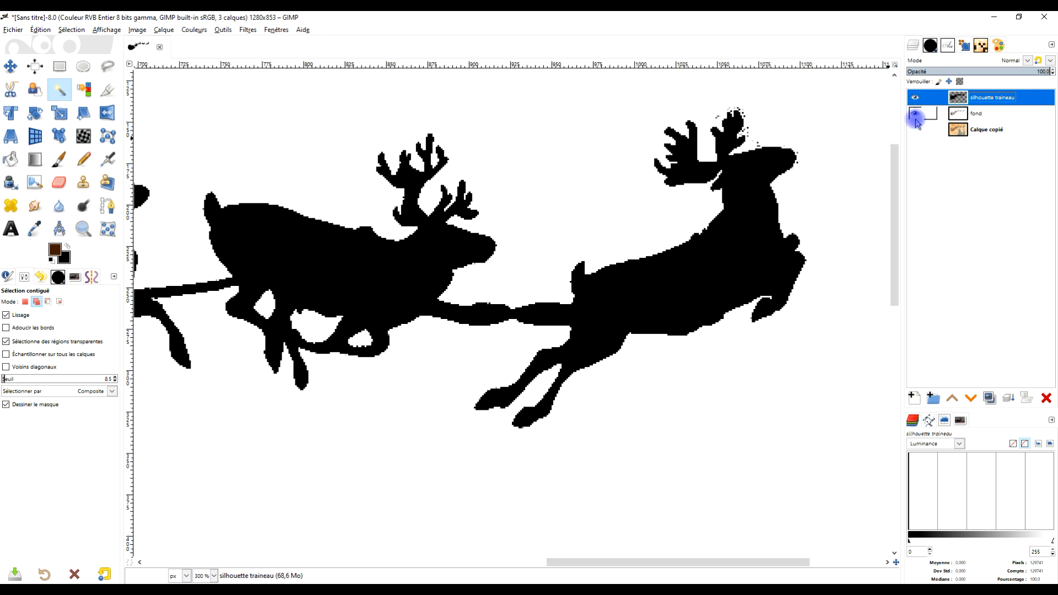
{"action": "scroll", "coordinate": [745, 153], "scroll_direction": "up", "scroll_amount": 1}
{"action": "left_click_drag", "start_coordinate": [793, 154], "coordinate": [686, 295]}
{"action": "left_click", "coordinate": [61, 184]}
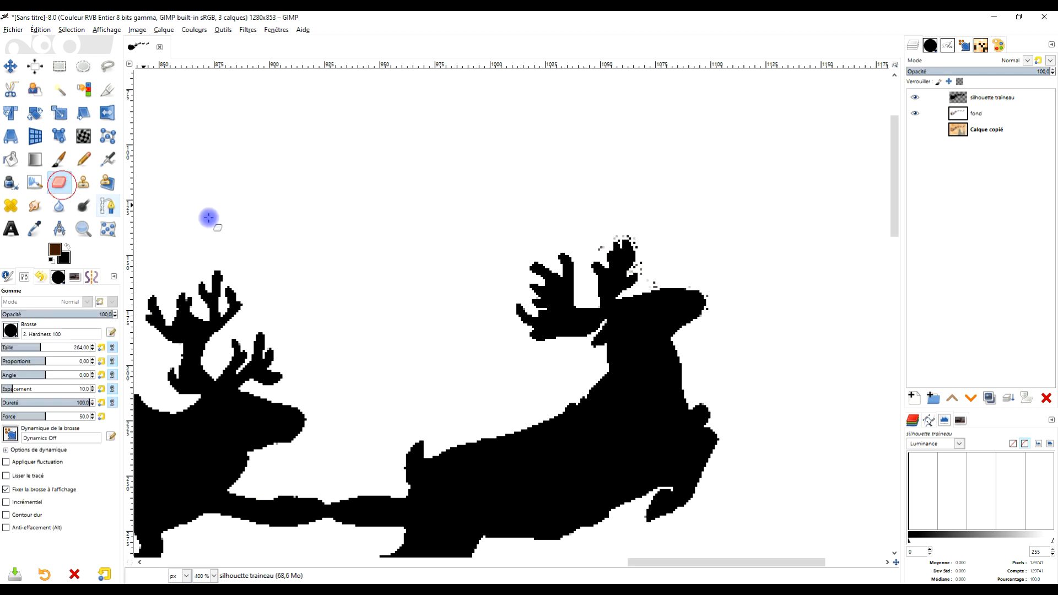
{"action": "scroll", "coordinate": [661, 276], "scroll_direction": "up", "scroll_amount": 2}
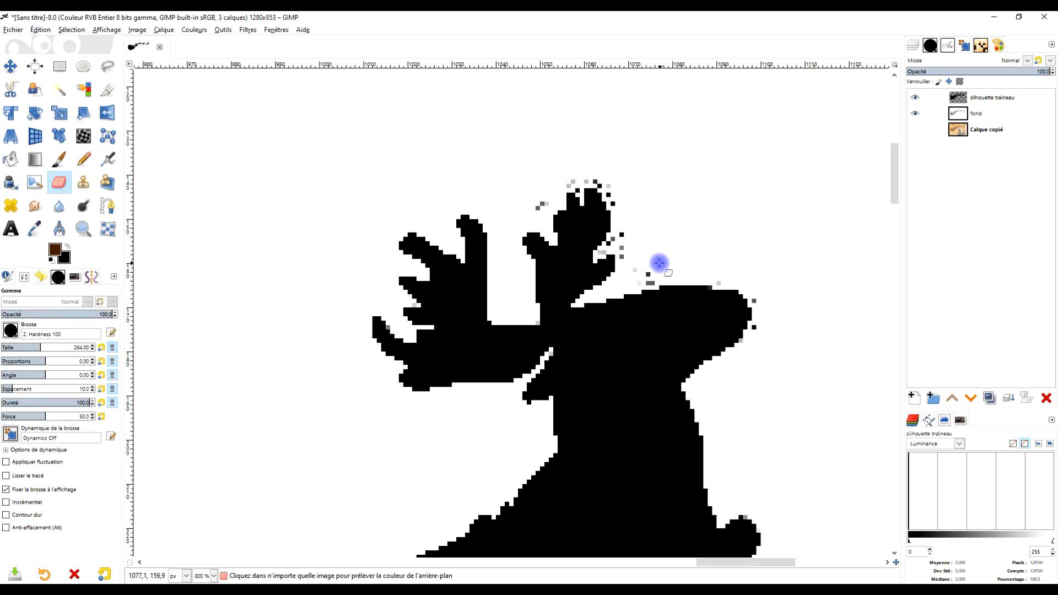
{"action": "left_click", "coordinate": [916, 114]}
{"action": "left_click", "coordinate": [915, 114]}
- Erase the stray pixels between the lead reindeer's antlers and muzzle on the silhouette traineau layer with the Eraser
{"action": "left_click", "coordinate": [59, 159]}
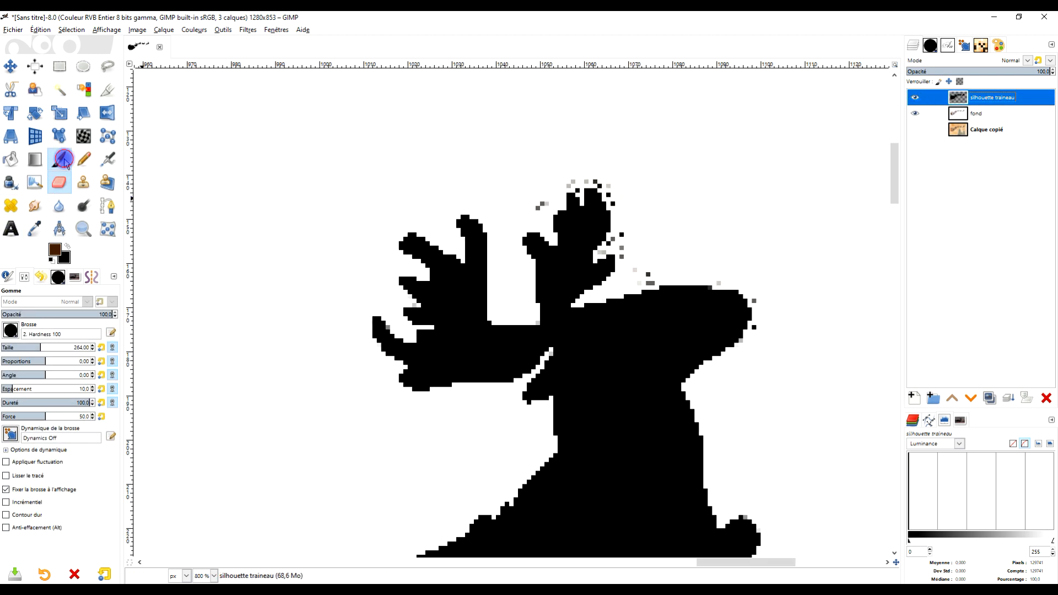
{"action": "left_click", "coordinate": [59, 182]}
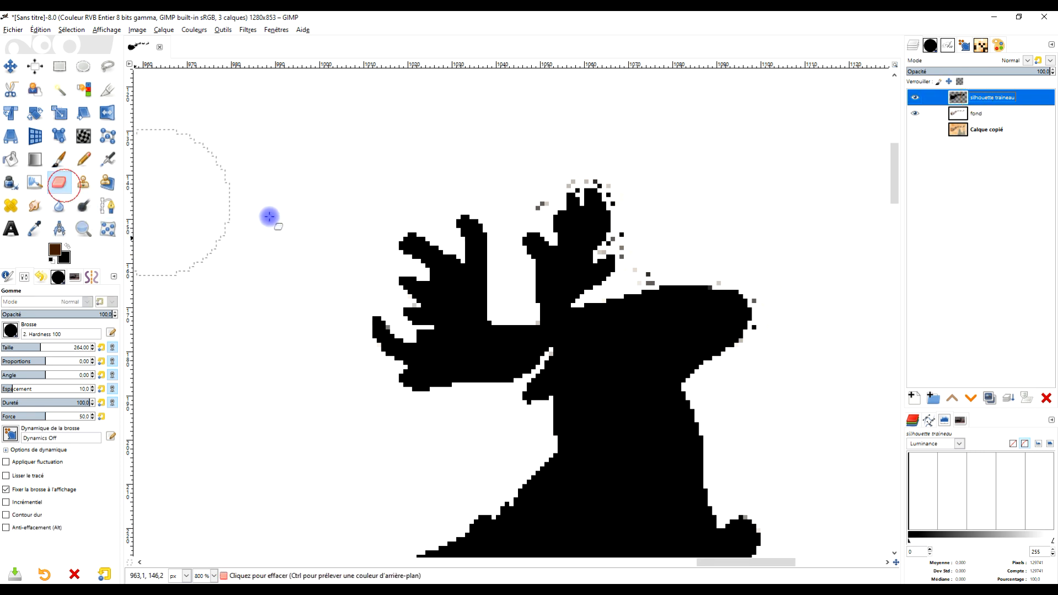
{"action": "scroll", "coordinate": [717, 251], "scroll_direction": "up", "scroll_amount": 3}
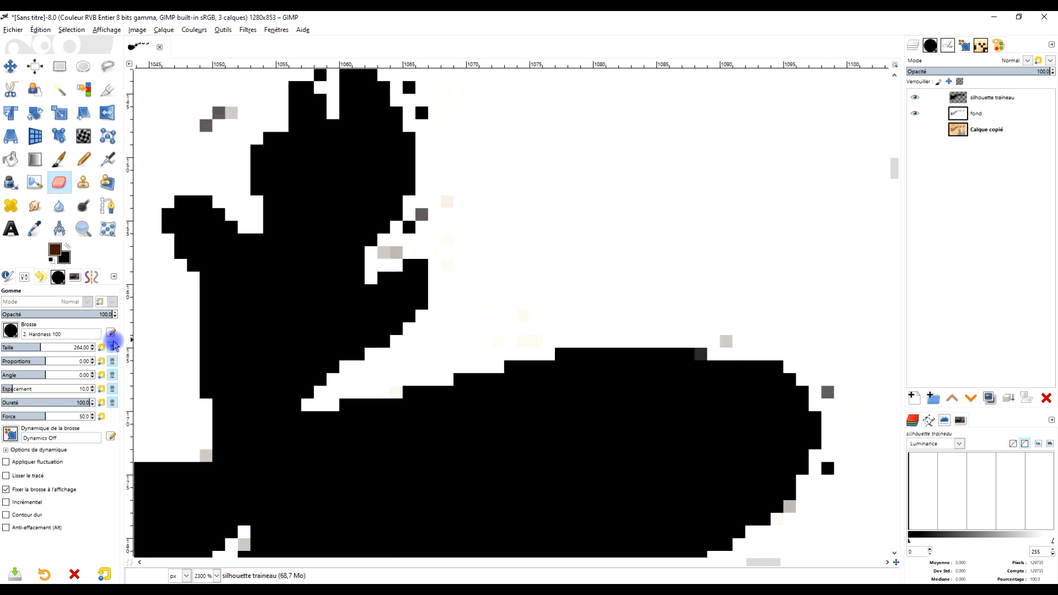
{"action": "left_click", "coordinate": [503, 161]}
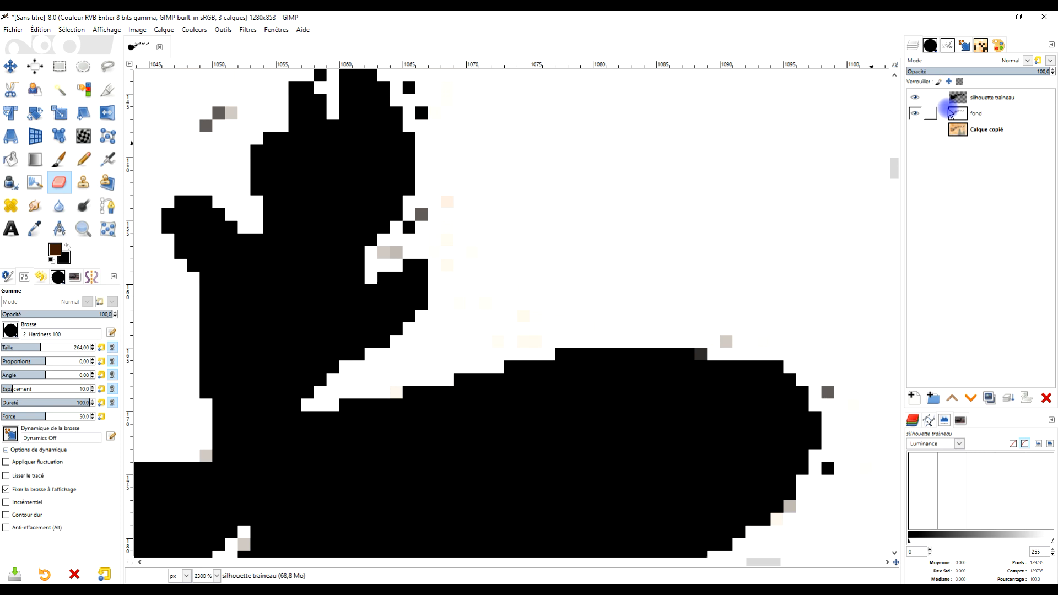
- Hide the fond layer and erase the remaining stray pixels around the lead reindeer's antlers and head
{"action": "left_click", "coordinate": [915, 114]}
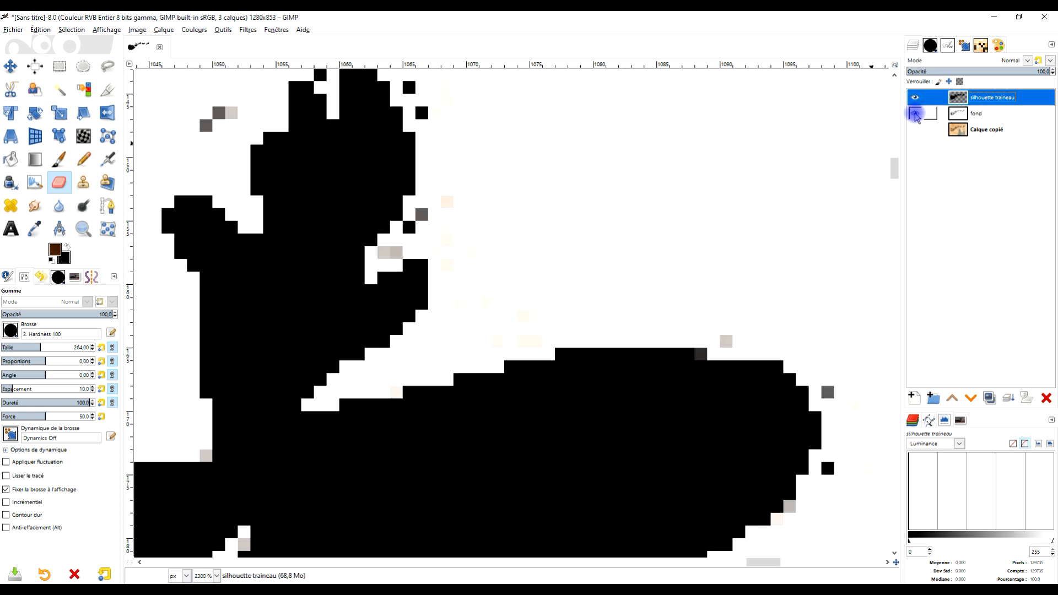
{"action": "mouse_move", "coordinate": [476, 120]}
{"action": "left_mouse_down"}
{"action": "mouse_move", "coordinate": [563, 277]}
{"action": "mouse_move", "coordinate": [560, 242]}
{"action": "mouse_move", "coordinate": [480, 167]}
{"action": "mouse_move", "coordinate": [349, 182]}
{"action": "mouse_move", "coordinate": [408, 175]}
{"action": "mouse_move", "coordinate": [589, 359]}
{"action": "left_mouse_up"}
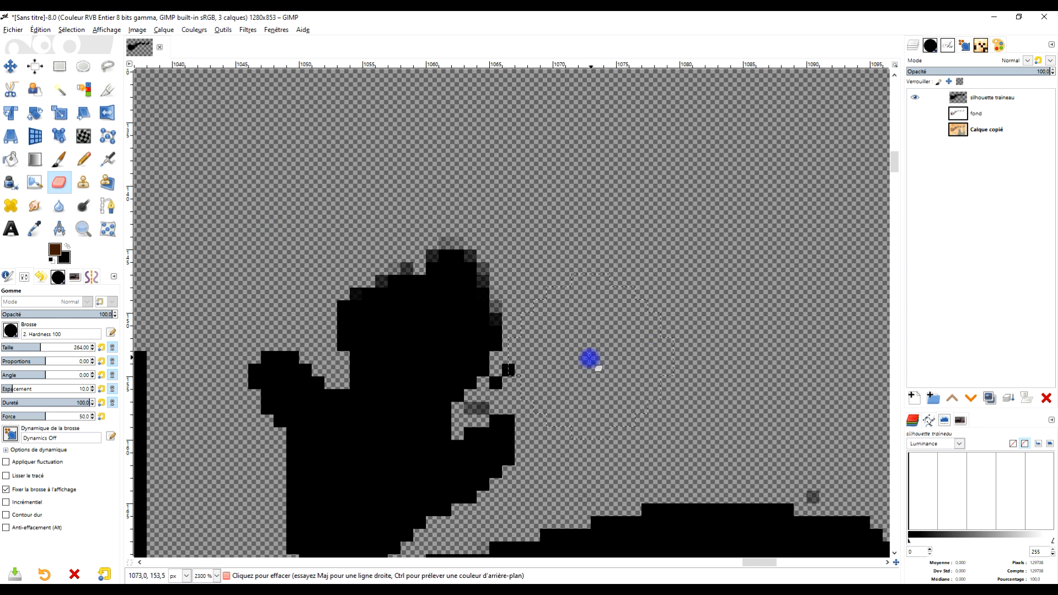
{"action": "left_click", "coordinate": [560, 367]}
{"action": "left_click_drag", "start_coordinate": [860, 436], "coordinate": [625, 198]}
{"action": "left_click", "coordinate": [624, 215]}
{"action": "mouse_move", "coordinate": [719, 257]}
{"action": "left_mouse_down"}
{"action": "mouse_move", "coordinate": [731, 343]}
{"action": "mouse_move", "coordinate": [700, 471]}
{"action": "left_mouse_up"}
{"action": "scroll", "coordinate": [747, 405], "scroll_direction": "down", "scroll_amount": 6}
{"action": "left_click_drag", "start_coordinate": [712, 388], "coordinate": [726, 228]}
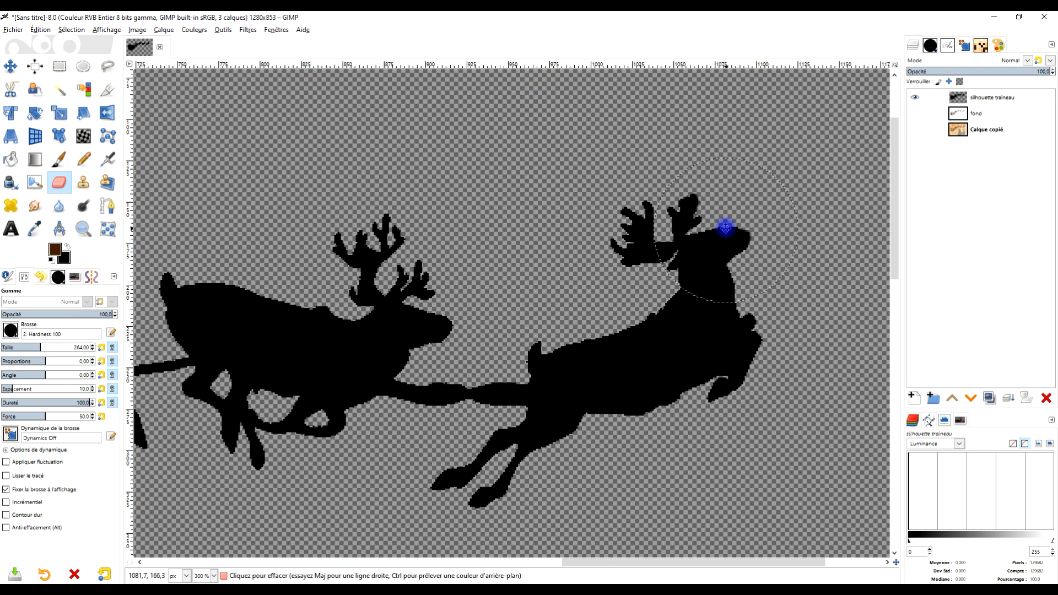
- Examine the rest of the silhouette, including the rear reindeer and the sleigh, against the transparent background
{"action": "scroll", "coordinate": [726, 228], "scroll_direction": "down", "scroll_amount": 4}
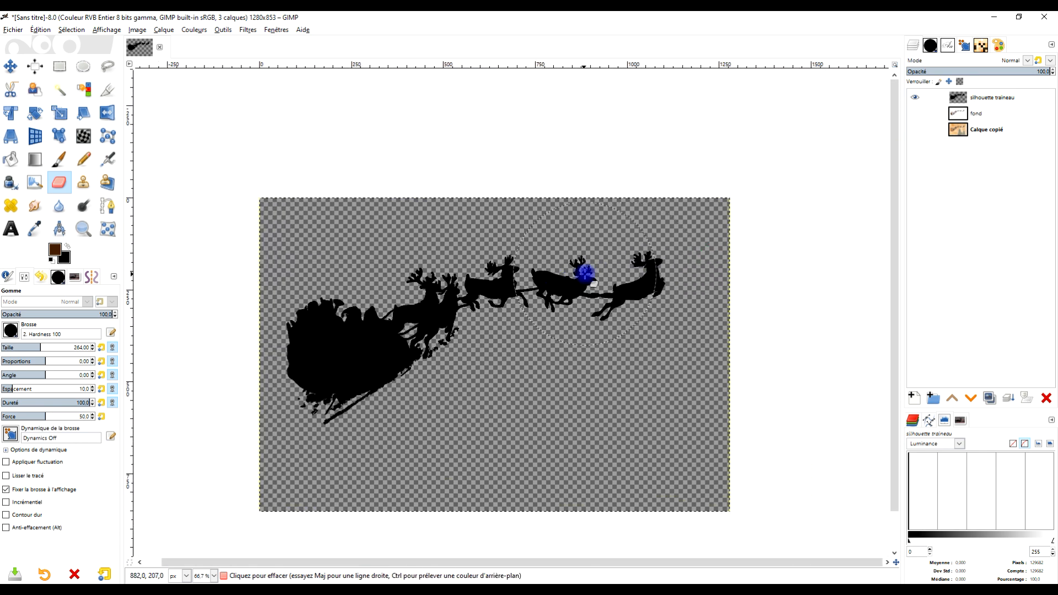
{"action": "scroll", "coordinate": [543, 324], "scroll_direction": "down", "scroll_amount": 1}
{"action": "scroll", "coordinate": [439, 334], "scroll_direction": "up", "scroll_amount": 3}
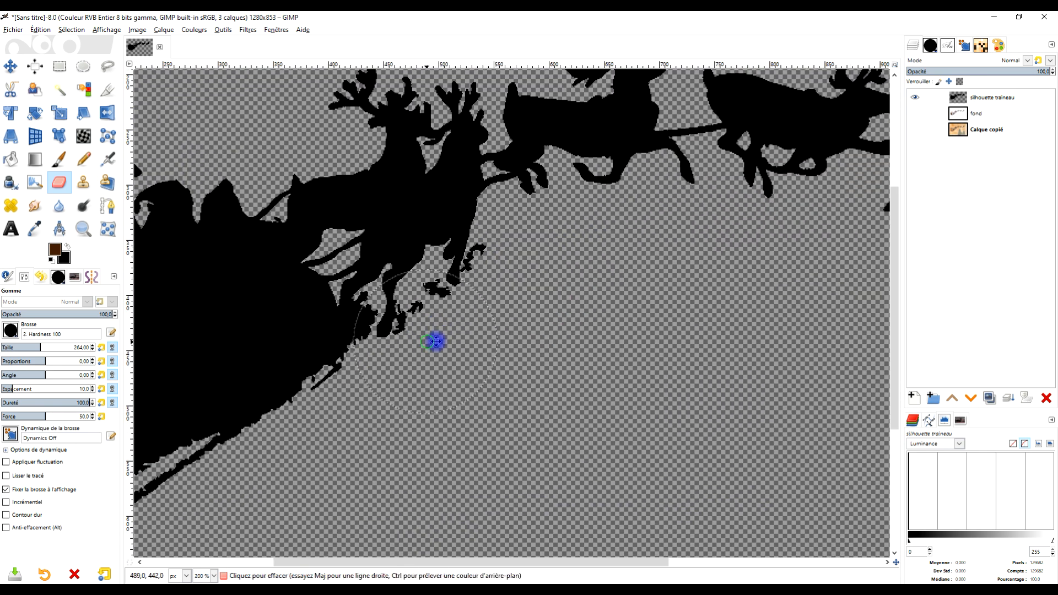
{"action": "left_click_drag", "start_coordinate": [437, 342], "coordinate": [506, 303]}
{"action": "scroll", "coordinate": [506, 303], "scroll_direction": "down", "scroll_amount": 2}
{"action": "left_click_drag", "start_coordinate": [662, 303], "coordinate": [614, 319]}
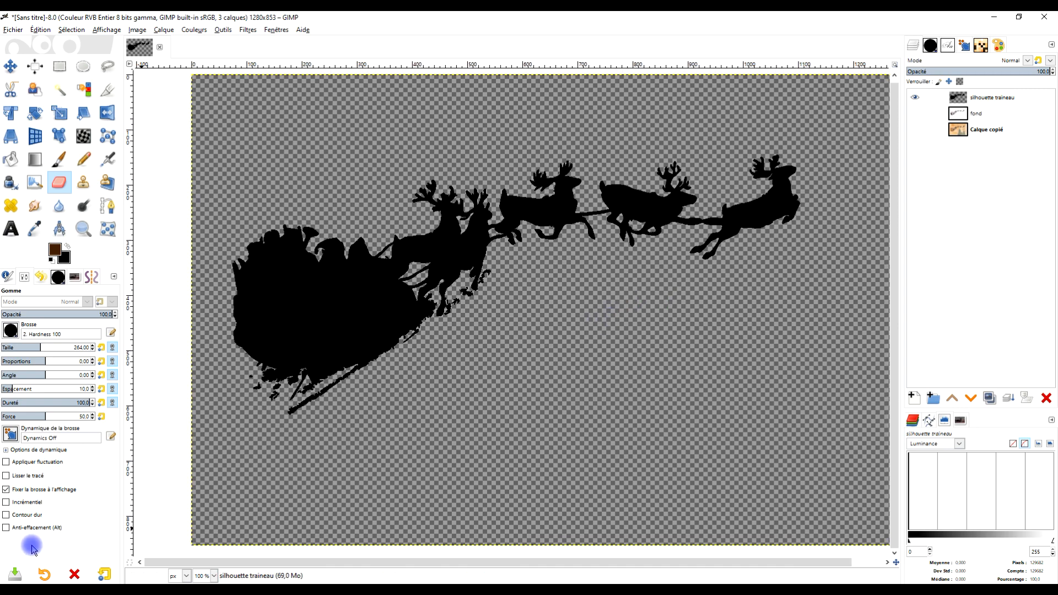
- Switch to the Chrome browser and show the download sizes of the full moon photo on Pixabay
{"action": "key", "text": "alt+Tab"}
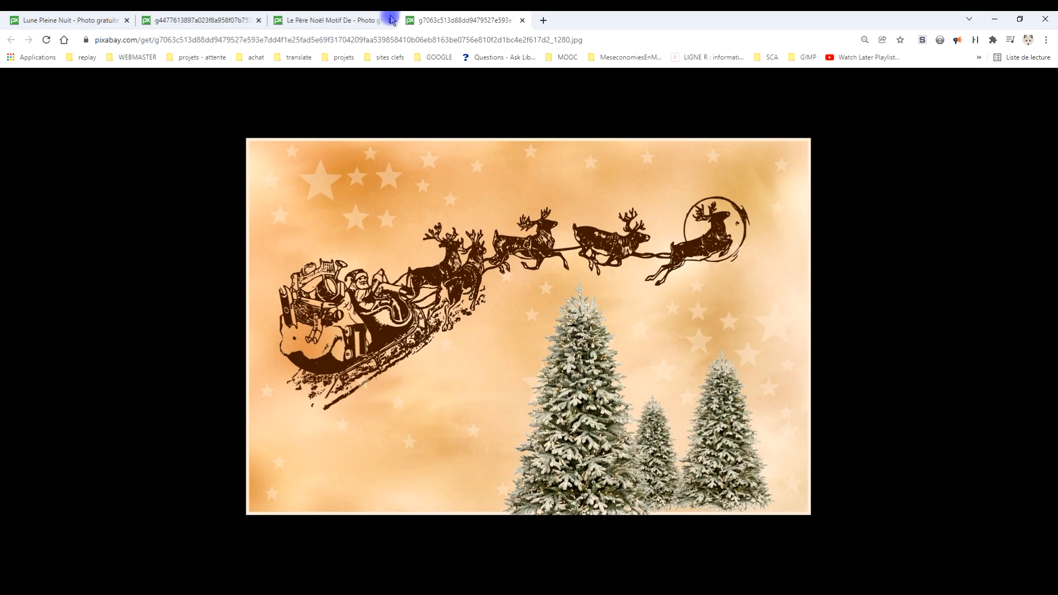
{"action": "left_click", "coordinate": [64, 21]}
{"action": "left_click", "coordinate": [642, 120]}
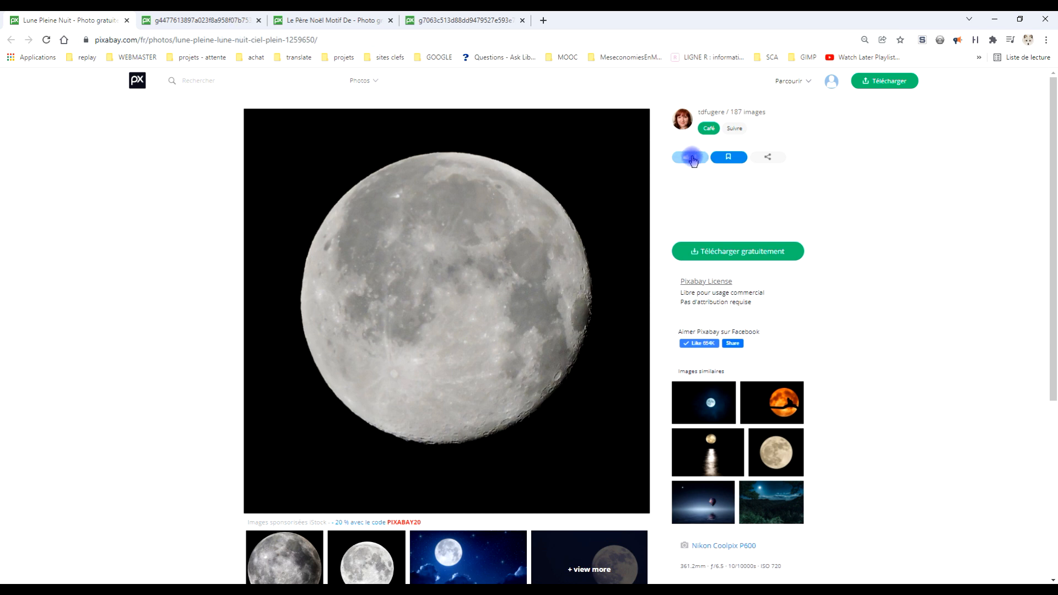
{"action": "left_click", "coordinate": [750, 251]}
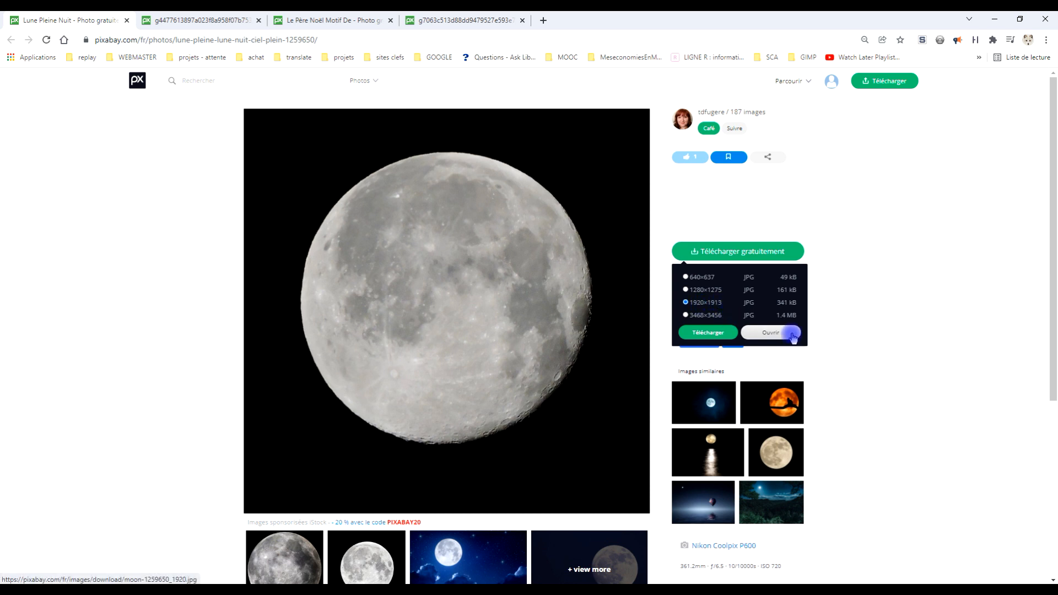
- Copy the 1920-pixel-wide full moon picture from its own open browser page
{"action": "left_click", "coordinate": [194, 17]}
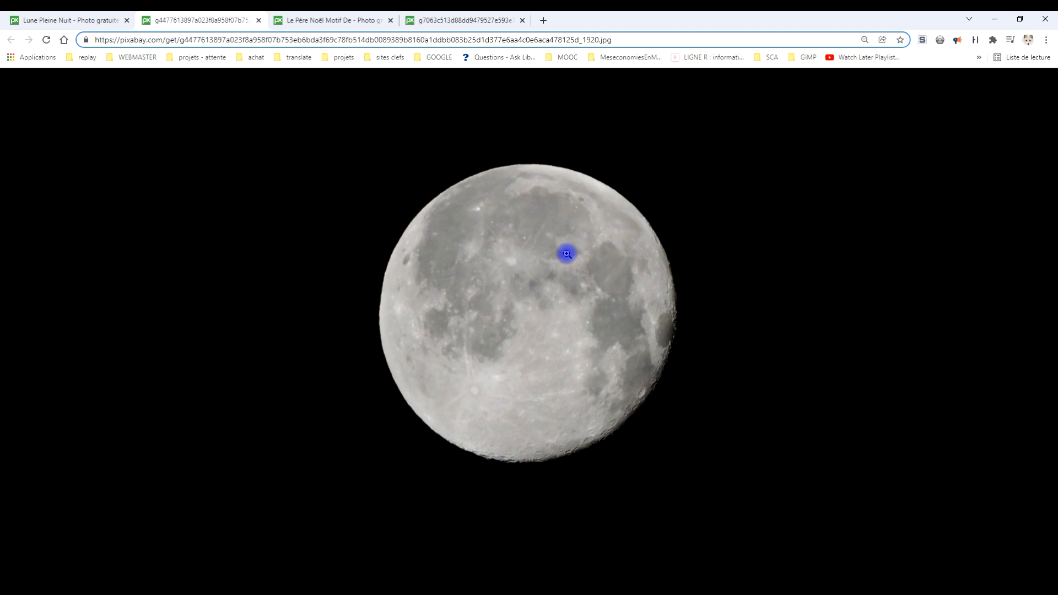
{"action": "right_click", "coordinate": [567, 255]}
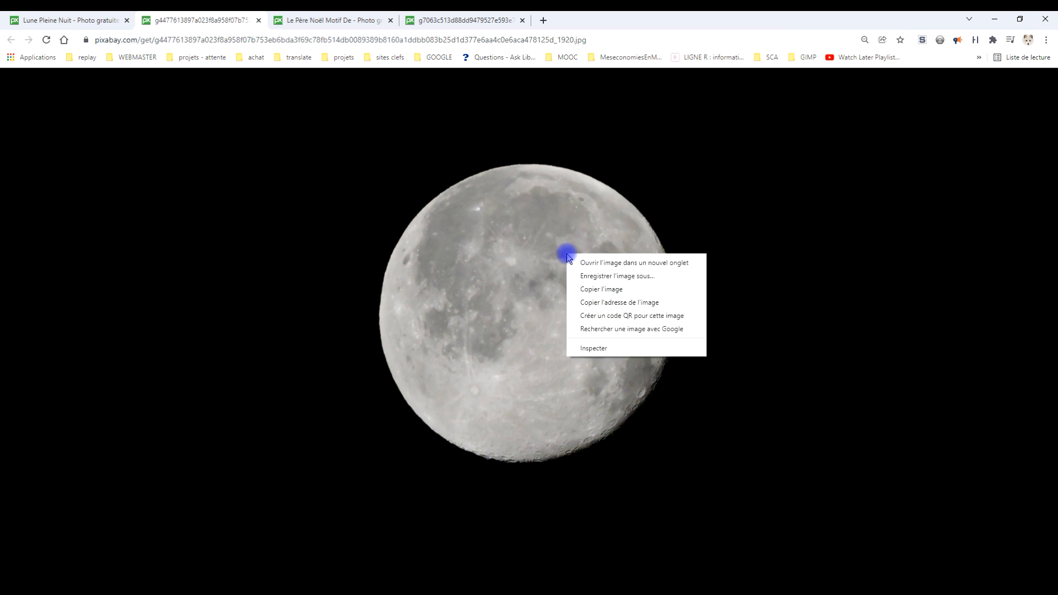
{"action": "left_click", "coordinate": [596, 290]}
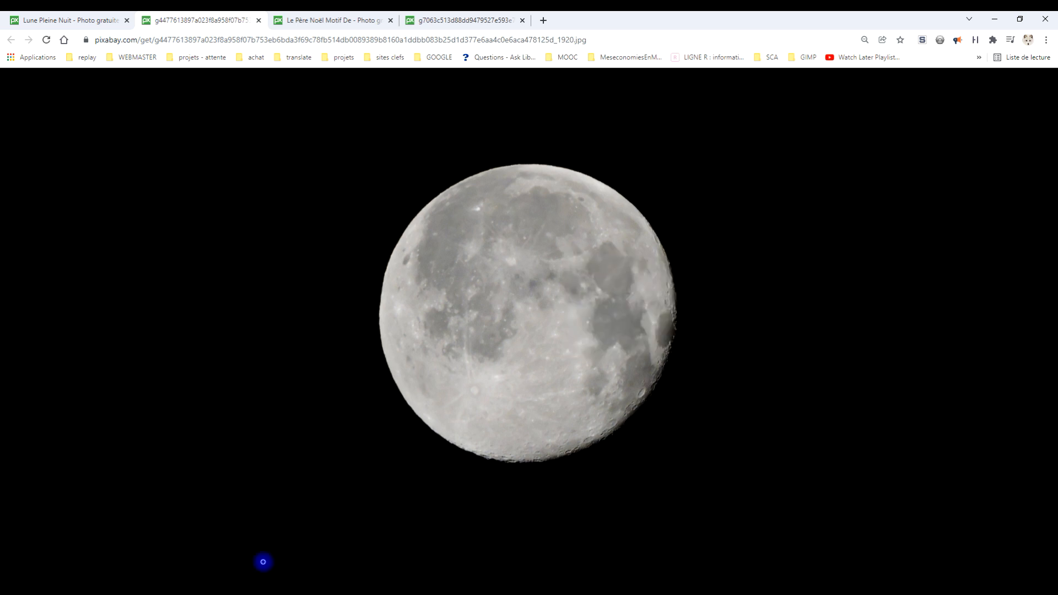
- Switch back to GIMP and paste the copied moon picture as a new image
{"action": "key", "text": "alt+Tab"}
{"action": "left_click", "coordinate": [34, 30]}
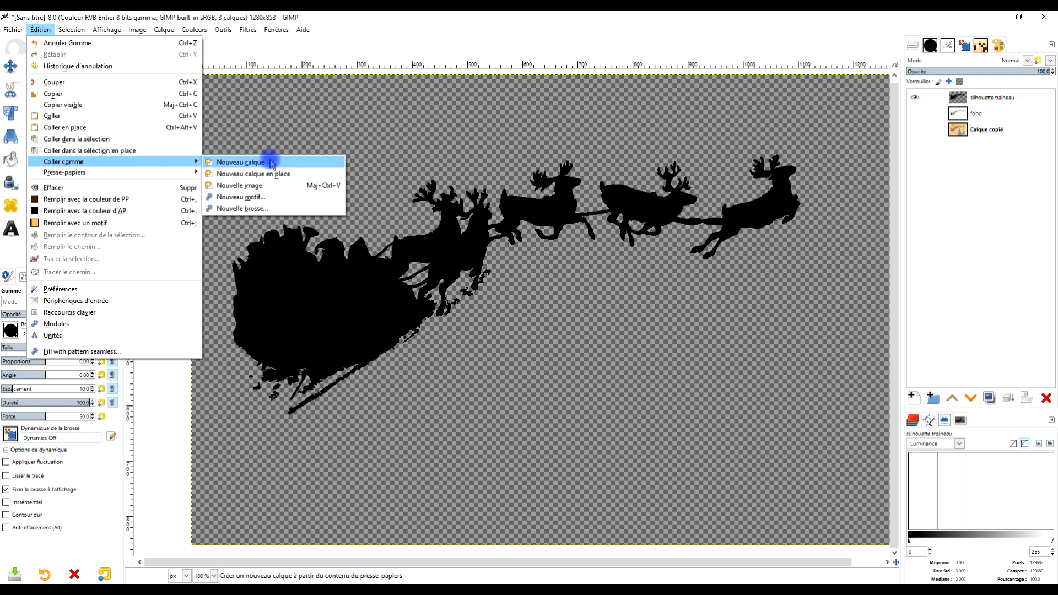
{"action": "left_click", "coordinate": [266, 185]}
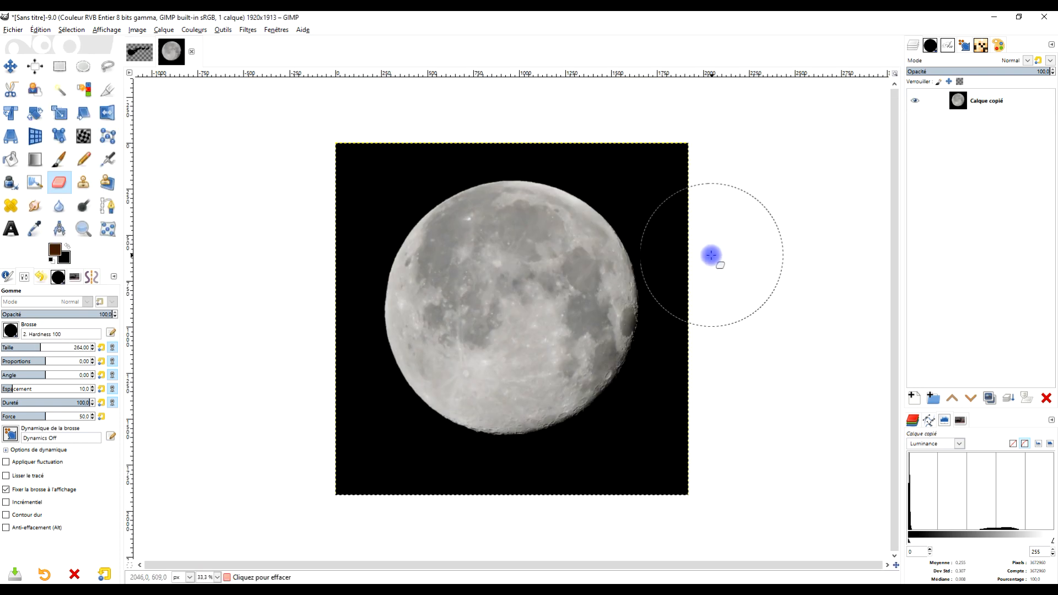
{"action": "scroll", "coordinate": [711, 256], "scroll_direction": "up", "scroll_amount": 1}
{"action": "left_click_drag", "start_coordinate": [638, 300], "coordinate": [754, 283]}
{"action": "scroll", "coordinate": [741, 280], "scroll_direction": "down", "scroll_amount": 1}
{"action": "scroll", "coordinate": [741, 280], "scroll_direction": "up", "scroll_amount": 1}
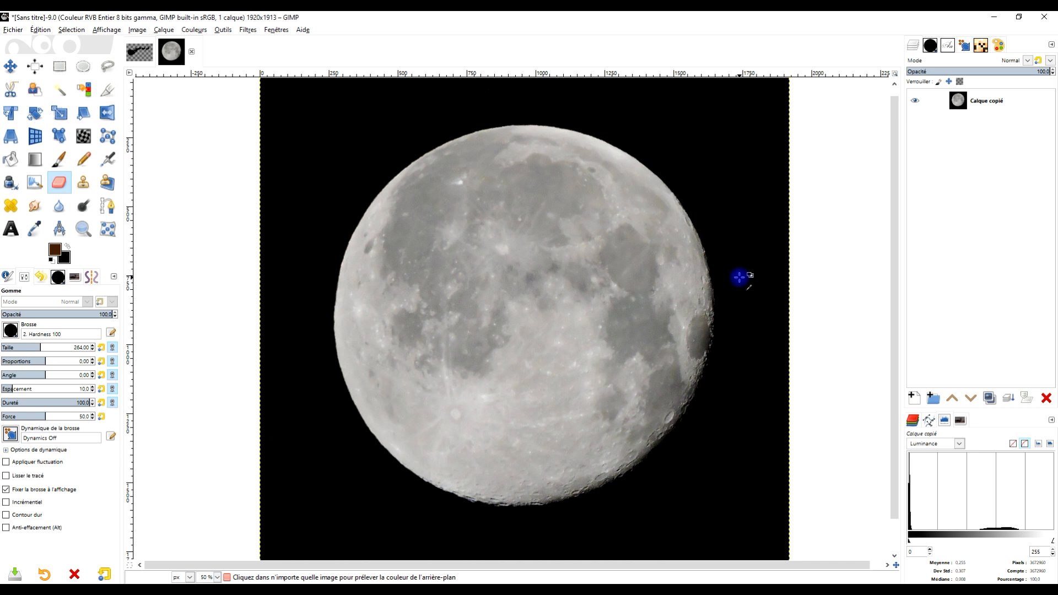
{"action": "left_click_drag", "start_coordinate": [778, 337], "coordinate": [772, 318]}
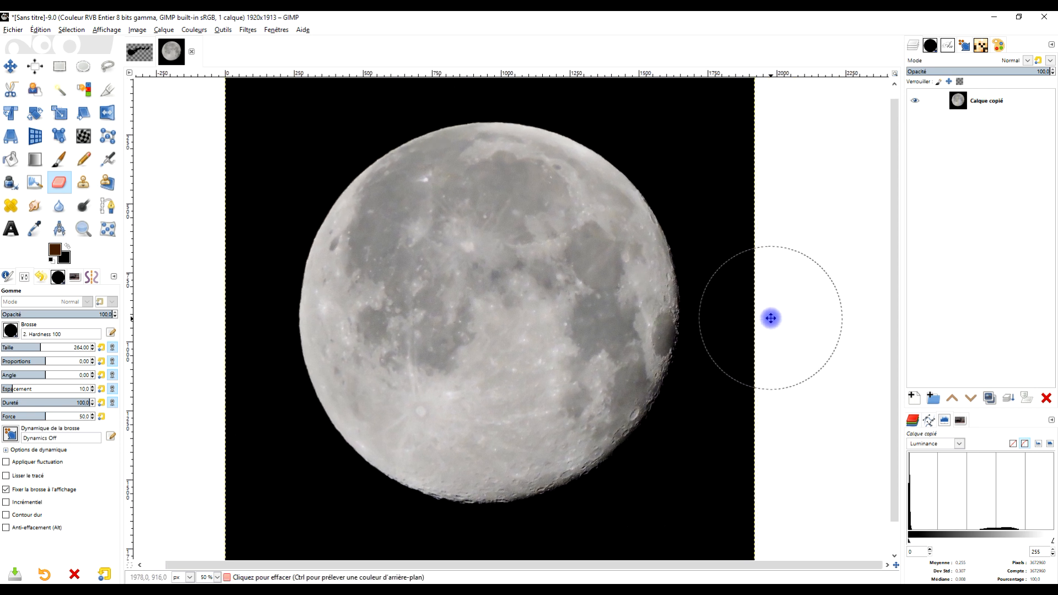
- Rename the pasted moon layer as lune original and duplicate it
{"action": "left_click", "coordinate": [999, 108]}
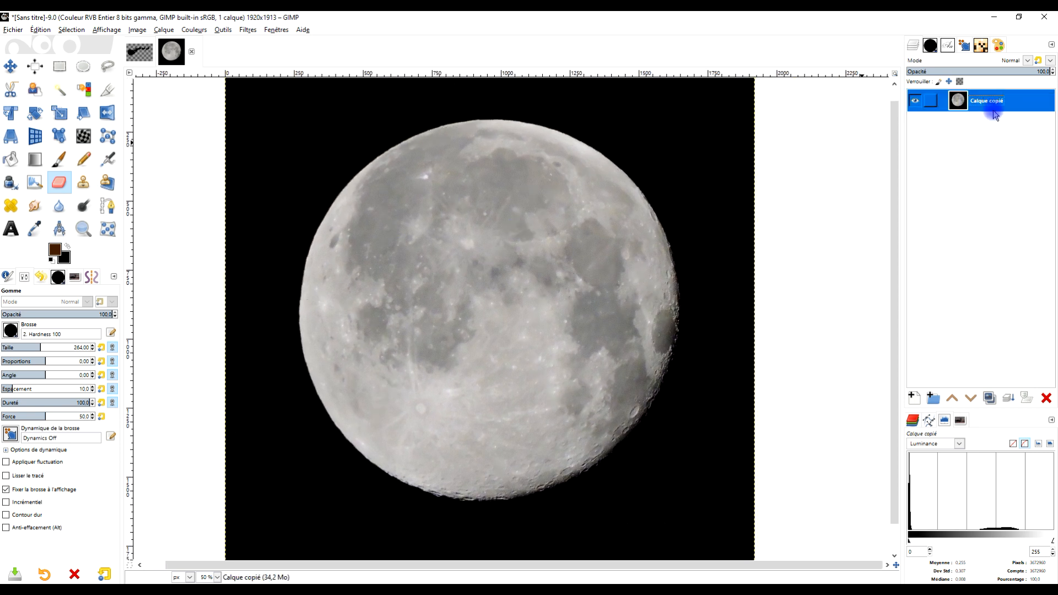
{"action": "double_click", "coordinate": [986, 104]}
{"action": "type", "text": "lu"}
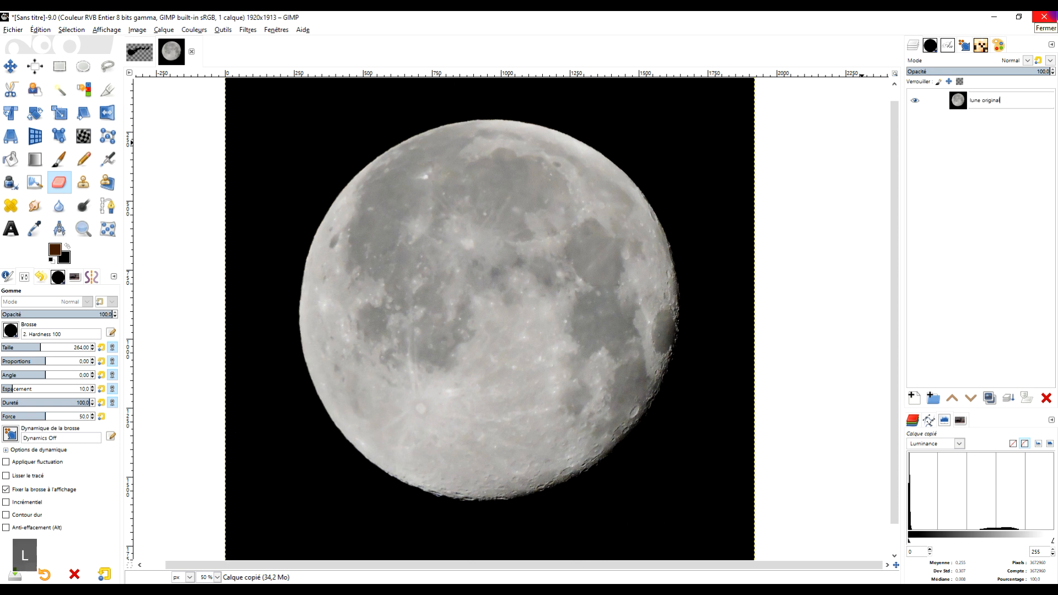
{"action": "type", "text": "ne original"}
{"action": "key", "text": "Return"}
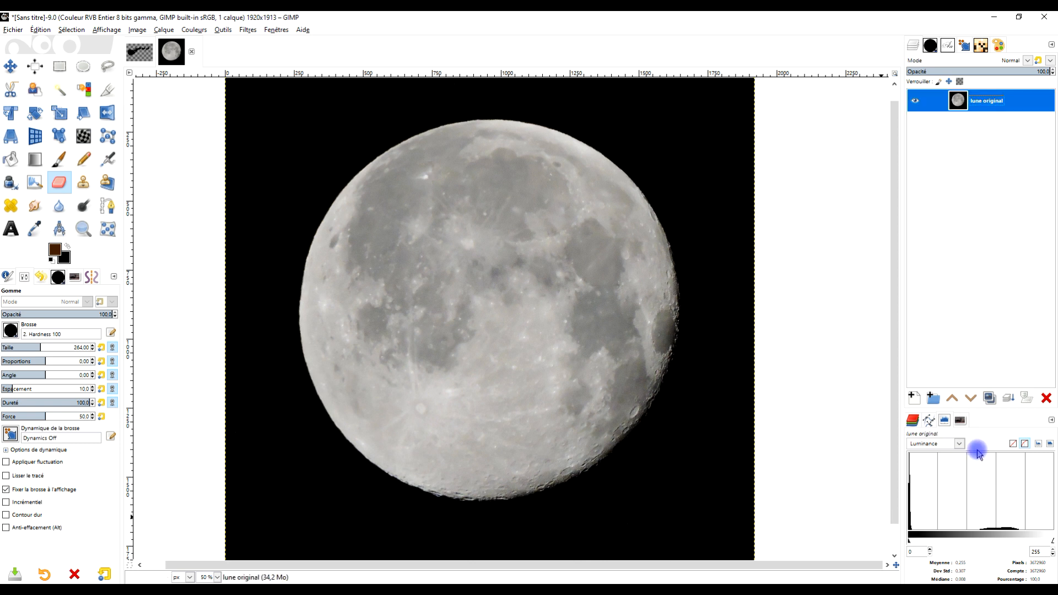
{"action": "left_click", "coordinate": [995, 399]}
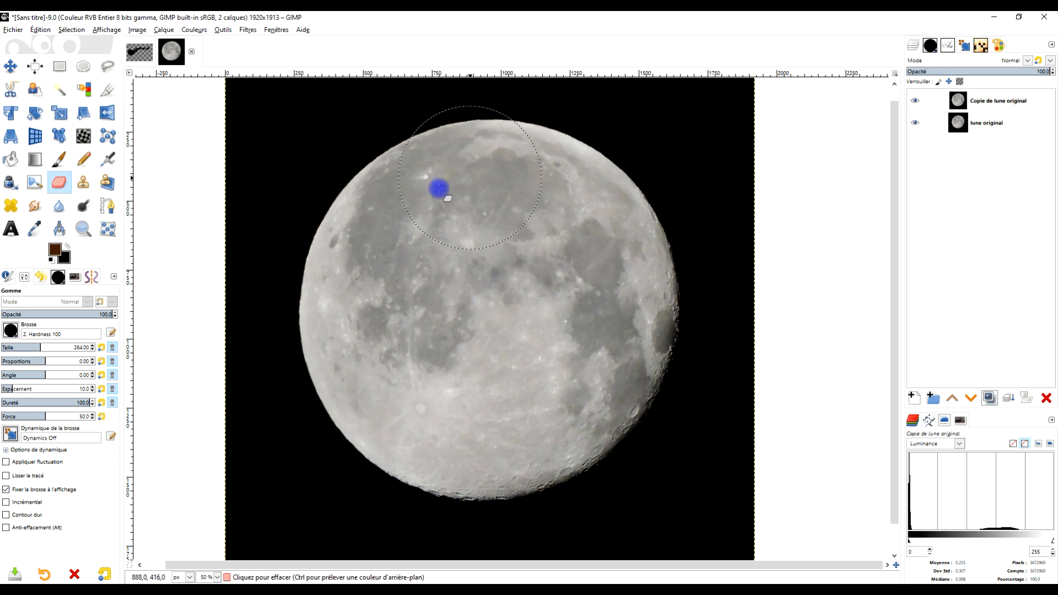
- Draw an elliptical selection around the moon, about 1376 by 1358 px, and fit its edges to the disc
{"action": "left_click_drag", "start_coordinate": [680, 273], "coordinate": [665, 270]}
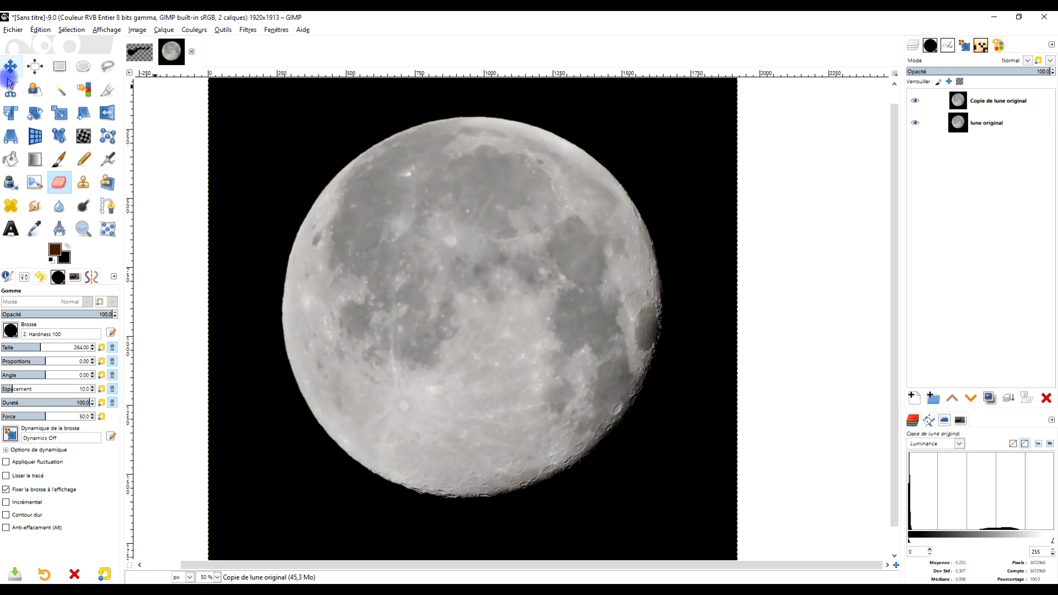
{"action": "left_click", "coordinate": [82, 66]}
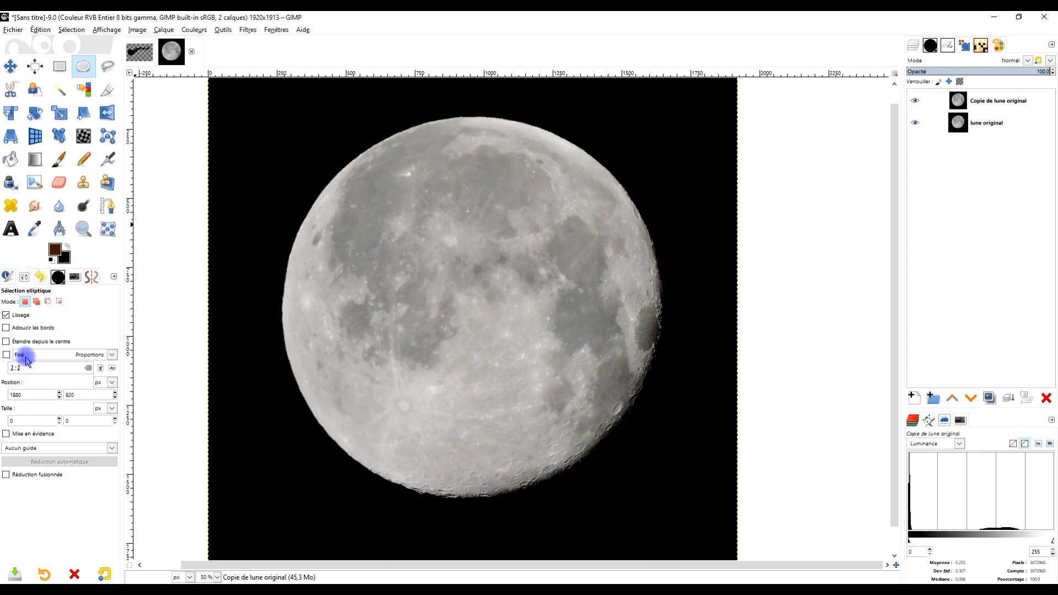
{"action": "left_click_drag", "start_coordinate": [475, 307], "coordinate": [708, 551]}
{"action": "left_click_drag", "start_coordinate": [632, 458], "coordinate": [455, 294]}
{"action": "left_click_drag", "start_coordinate": [524, 371], "coordinate": [647, 477]}
{"action": "left_click_drag", "start_coordinate": [458, 142], "coordinate": [453, 128]}
{"action": "left_click_drag", "start_coordinate": [312, 300], "coordinate": [299, 307]}
{"action": "left_click_drag", "start_coordinate": [520, 329], "coordinate": [489, 262]}
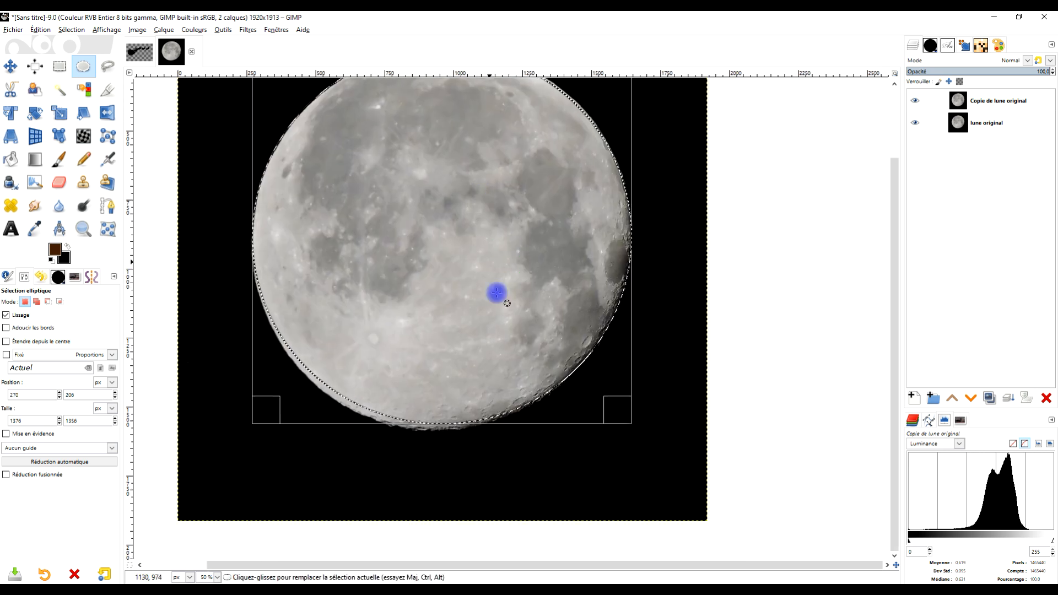
- Refine the elliptical selection to a 1384 by 1384 px circle at position 270, 208 around the moon
{"action": "left_click_drag", "start_coordinate": [435, 412], "coordinate": [431, 422]}
{"action": "left_click_drag", "start_coordinate": [623, 301], "coordinate": [619, 296]}
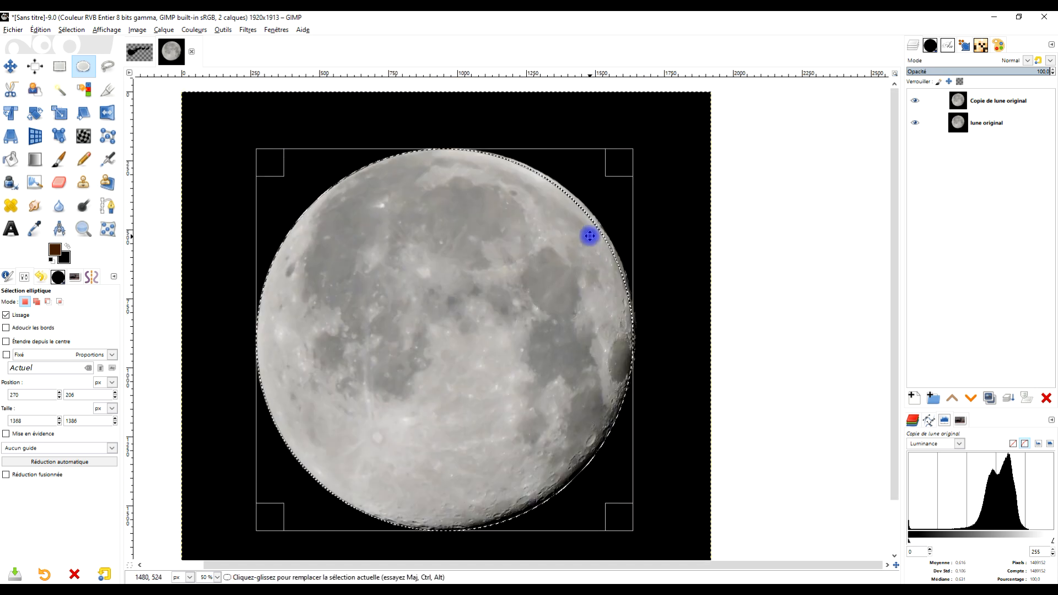
{"action": "left_click_drag", "start_coordinate": [621, 165], "coordinate": [622, 163]}
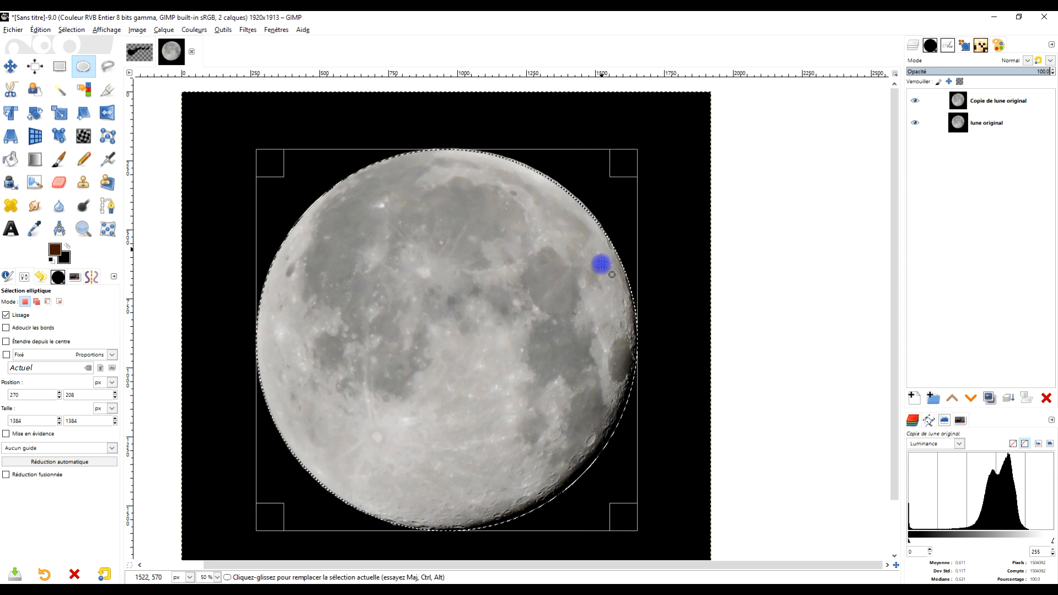
- Invert the selection on the duplicated moon layer and add an alpha channel to that layer
{"action": "left_click", "coordinate": [987, 101]}
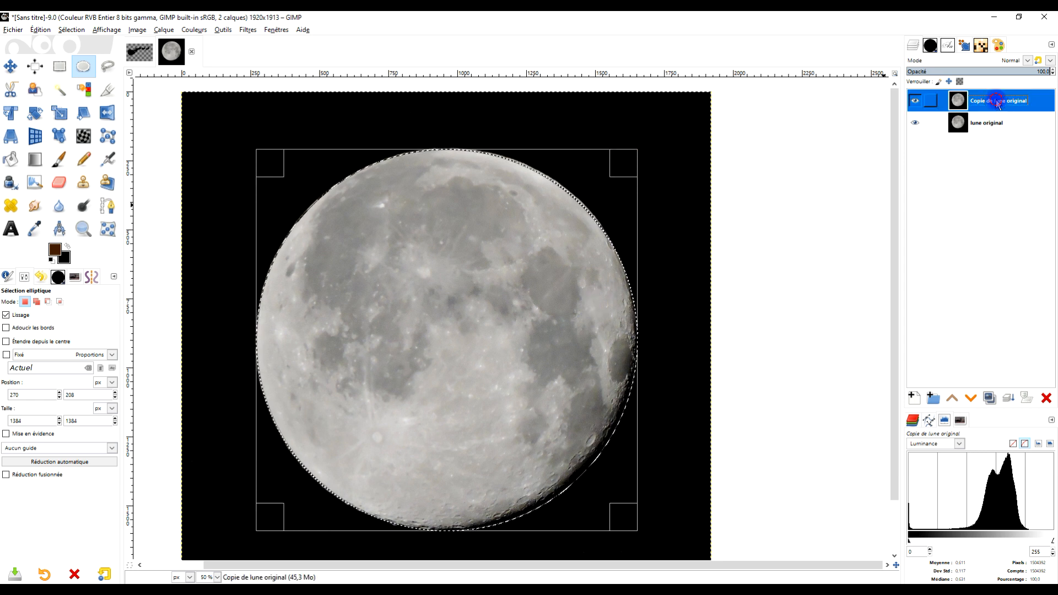
{"action": "left_click", "coordinate": [71, 31]}
{"action": "left_click", "coordinate": [83, 66]}
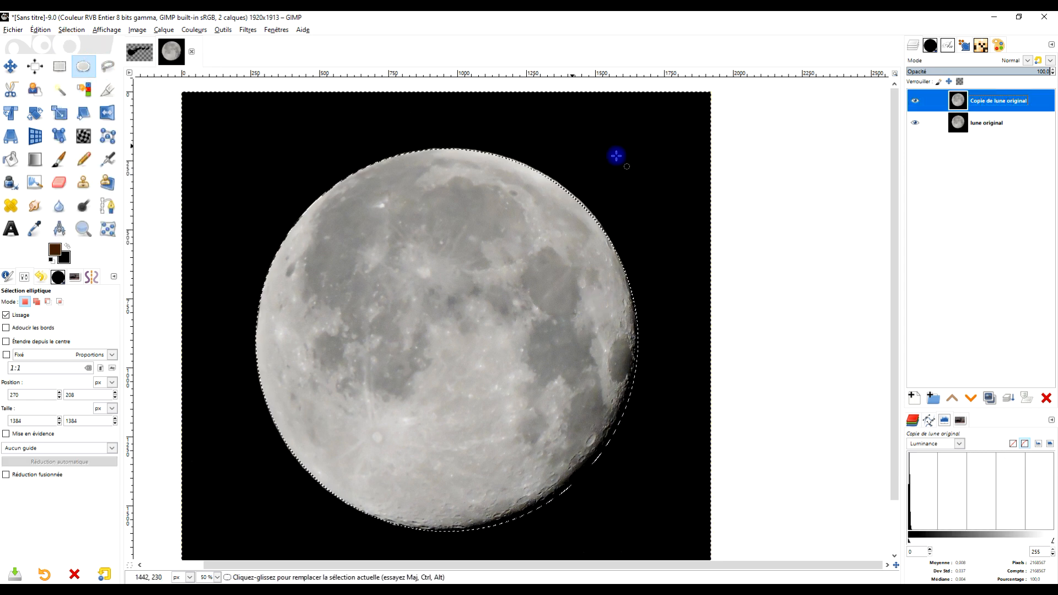
{"action": "right_click", "coordinate": [998, 105]}
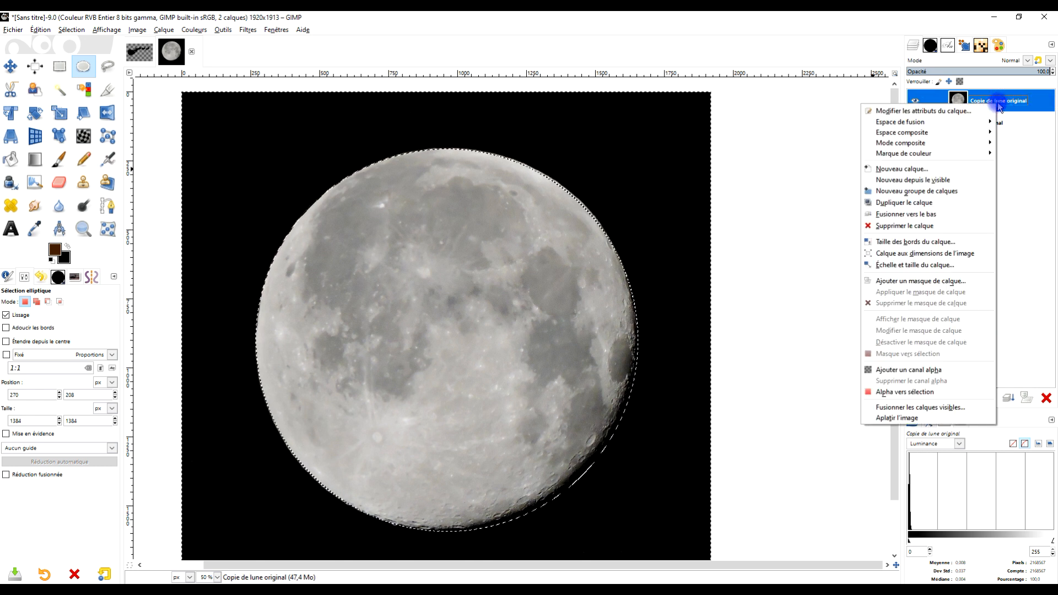
{"action": "left_click", "coordinate": [908, 371]}
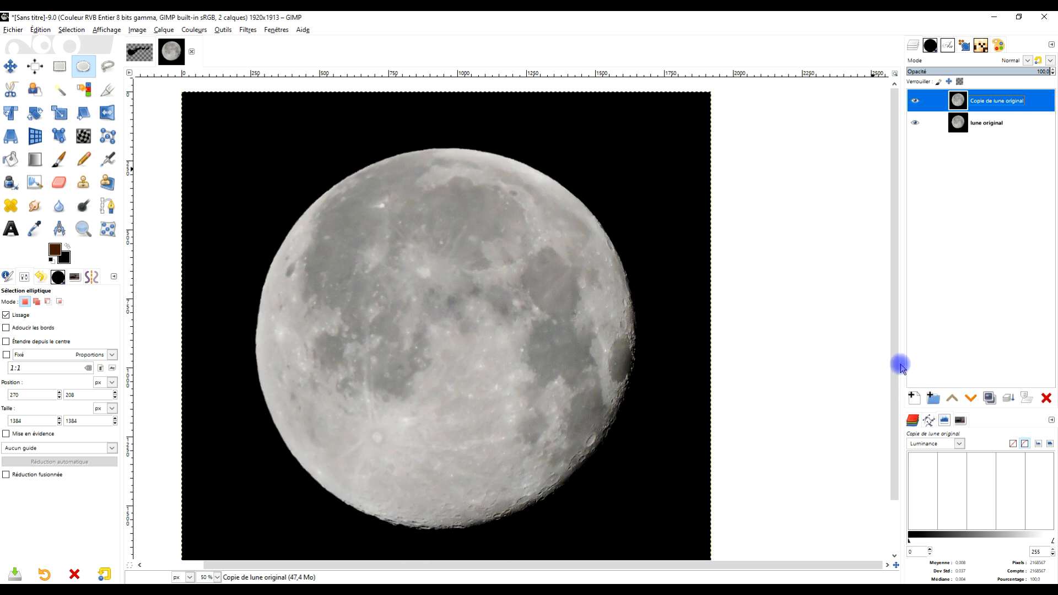
- Check the inverted selection with the quick mask and erase the black background around the moon on the copy
{"action": "left_click", "coordinate": [130, 566]}
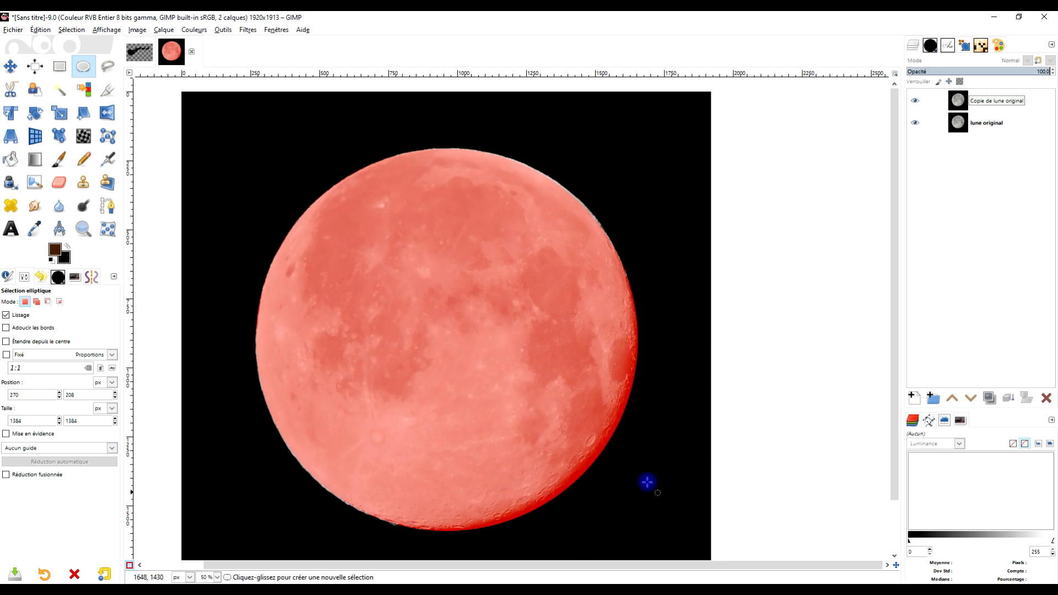
{"action": "left_click", "coordinate": [131, 565]}
{"action": "left_click", "coordinate": [41, 29]}
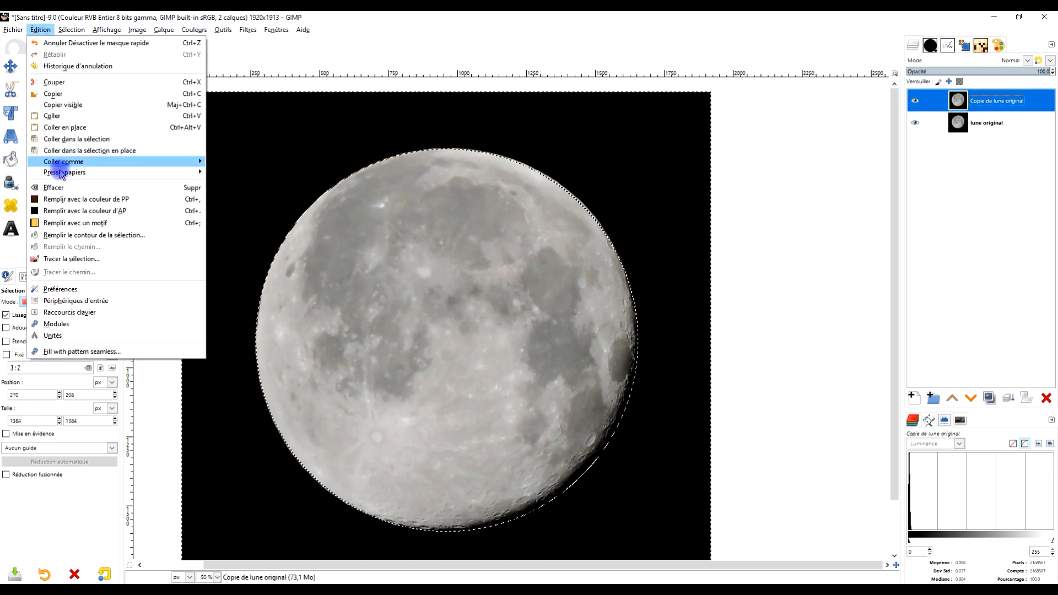
{"action": "left_click", "coordinate": [61, 187]}
- Hide the lune original layer and clear the selection
{"action": "left_click", "coordinate": [954, 103]}
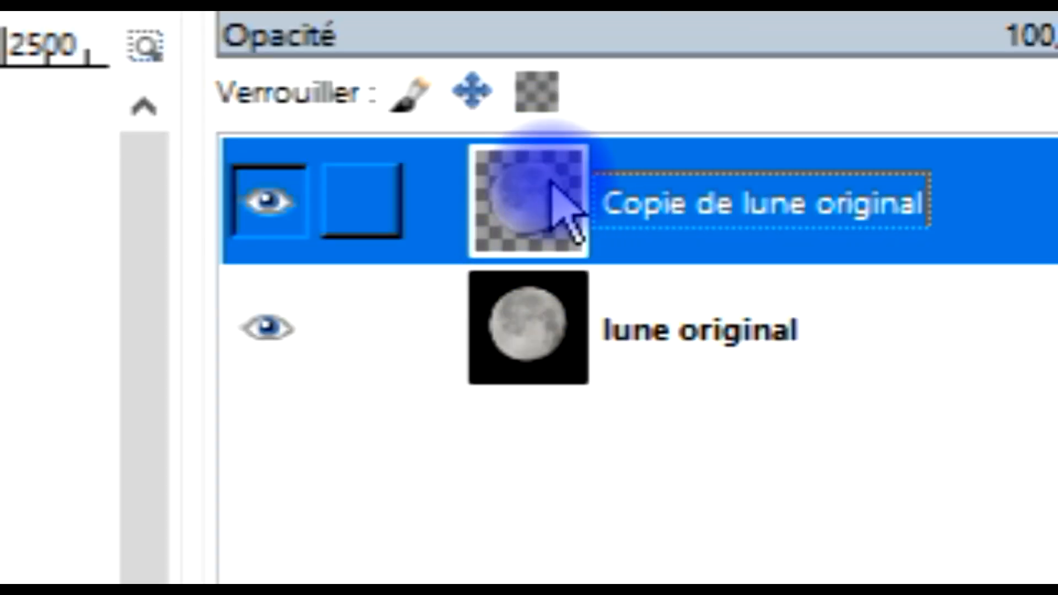
{"action": "left_click", "coordinate": [259, 330]}
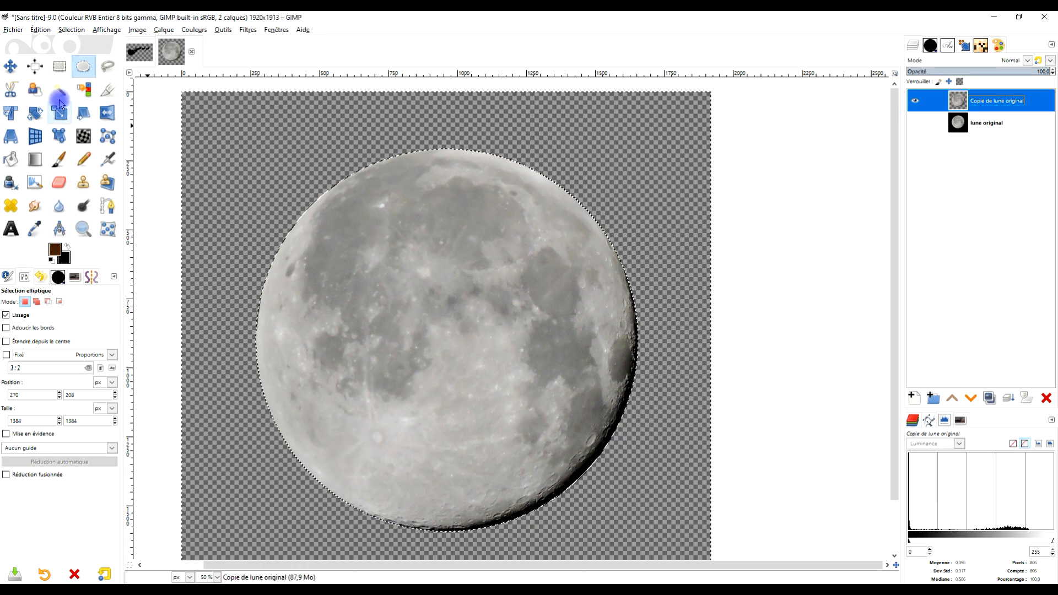
{"action": "left_click", "coordinate": [63, 31]}
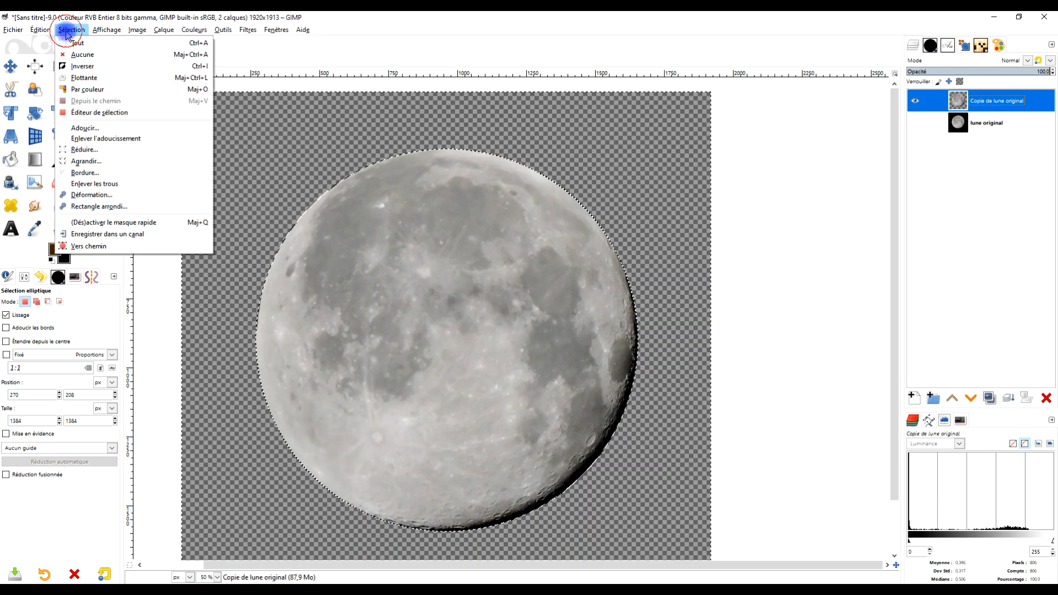
{"action": "left_click", "coordinate": [83, 55]}
- Examine the cut-out moon's edge against the transparent background, especially along its lower-right side
{"action": "scroll", "coordinate": [638, 408], "scroll_direction": "up", "scroll_amount": 1}
{"action": "scroll", "coordinate": [638, 408], "scroll_direction": "down", "scroll_amount": 3}
{"action": "scroll", "coordinate": [638, 241], "scroll_direction": "up", "scroll_amount": 1}
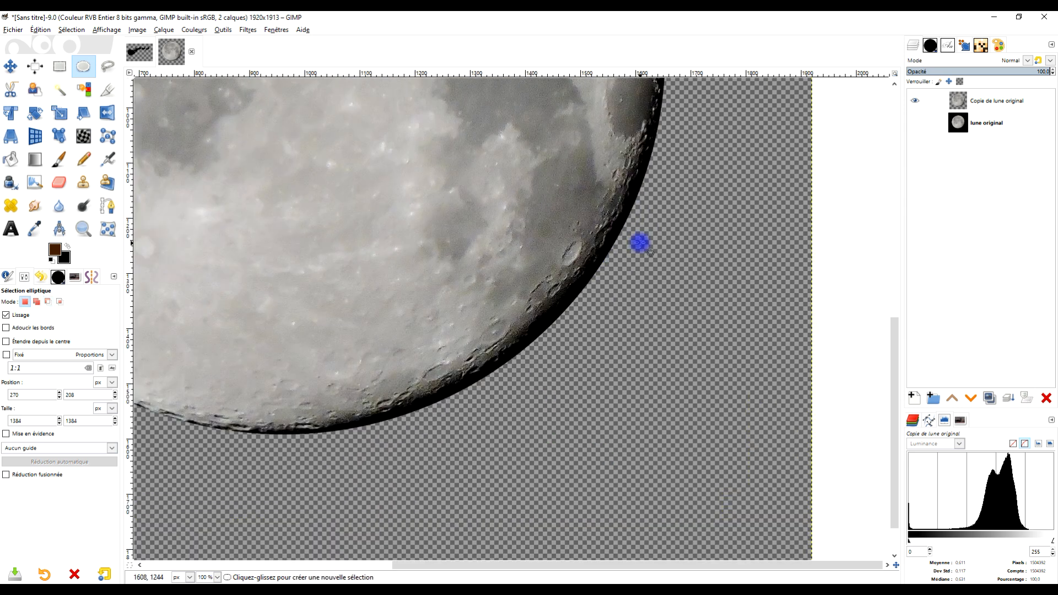
{"action": "scroll", "coordinate": [648, 312], "scroll_direction": "down", "scroll_amount": 1}
{"action": "scroll", "coordinate": [648, 311], "scroll_direction": "up", "scroll_amount": 3}
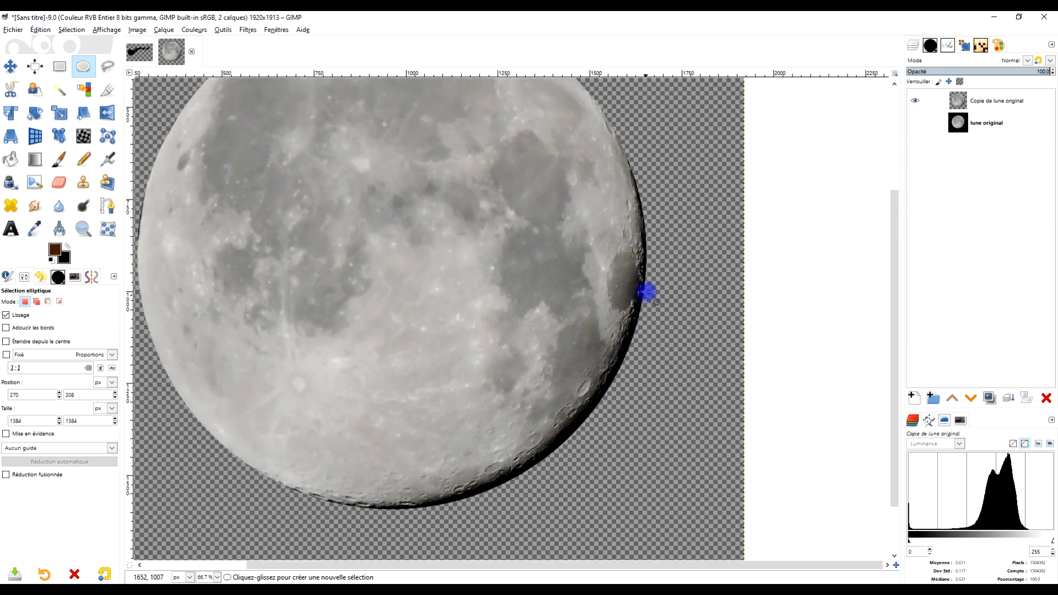
{"action": "scroll", "coordinate": [661, 326], "scroll_direction": "down", "scroll_amount": 1}
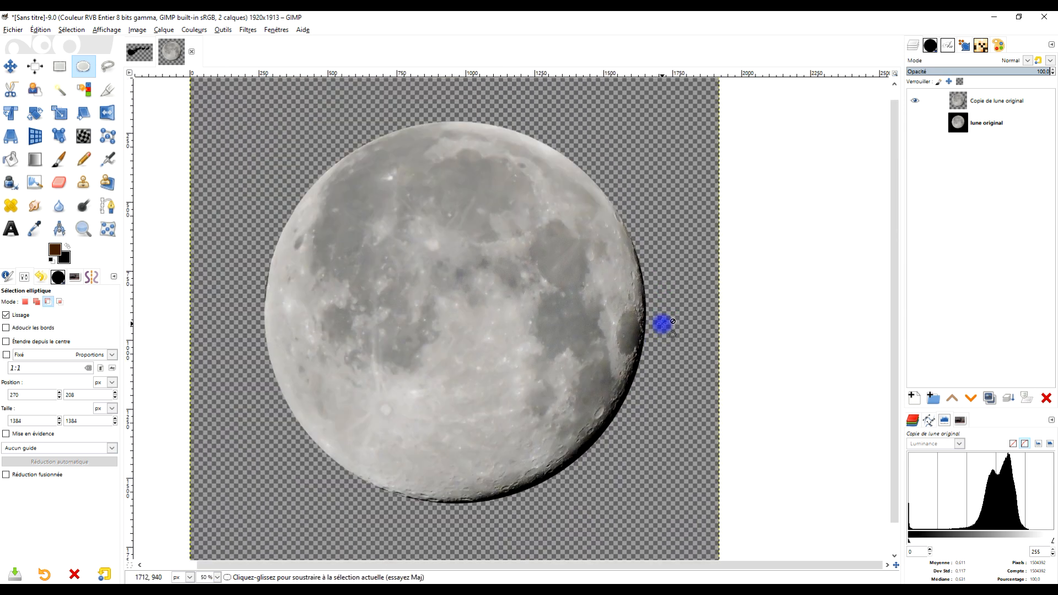
{"action": "scroll", "coordinate": [661, 325], "scroll_direction": "up", "scroll_amount": 1}
{"action": "scroll", "coordinate": [658, 218], "scroll_direction": "down", "scroll_amount": 2}
{"action": "scroll", "coordinate": [656, 238], "scroll_direction": "up", "scroll_amount": 1}
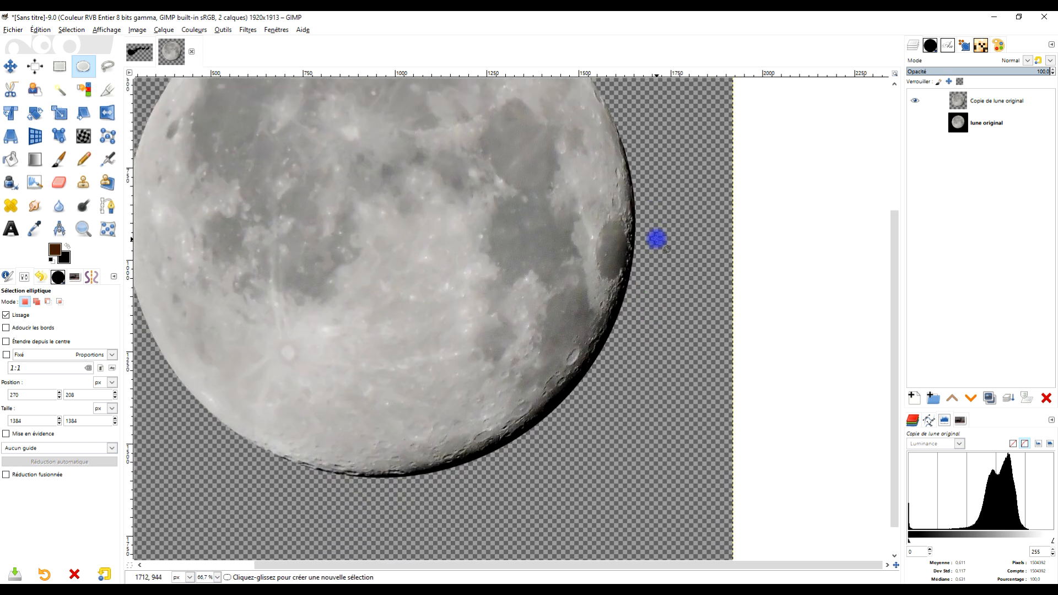
- Try a freehand Eraser stroke along the moon's dark lower-right rim and undo it
{"action": "left_click", "coordinate": [64, 186]}
{"action": "mouse_move", "coordinate": [497, 484]}
{"action": "left_mouse_down"}
{"action": "mouse_move", "coordinate": [503, 515]}
{"action": "mouse_move", "coordinate": [623, 416]}
{"action": "left_mouse_up"}
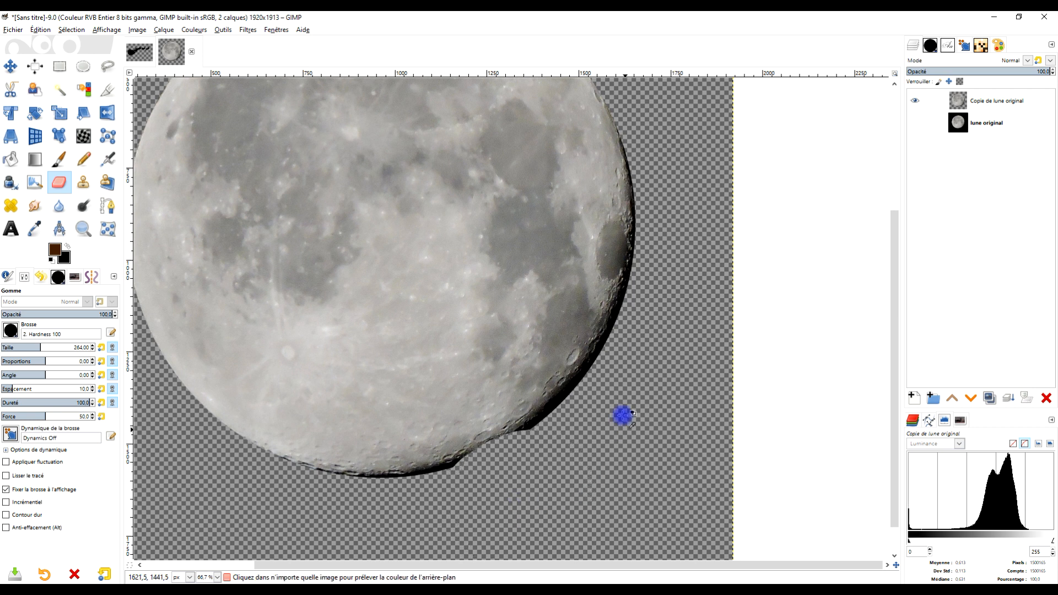
{"action": "key", "text": "ctrl+z"}
{"action": "scroll", "coordinate": [616, 392], "scroll_direction": "up", "scroll_amount": 1}
{"action": "scroll", "coordinate": [617, 388], "scroll_direction": "down", "scroll_amount": 2}
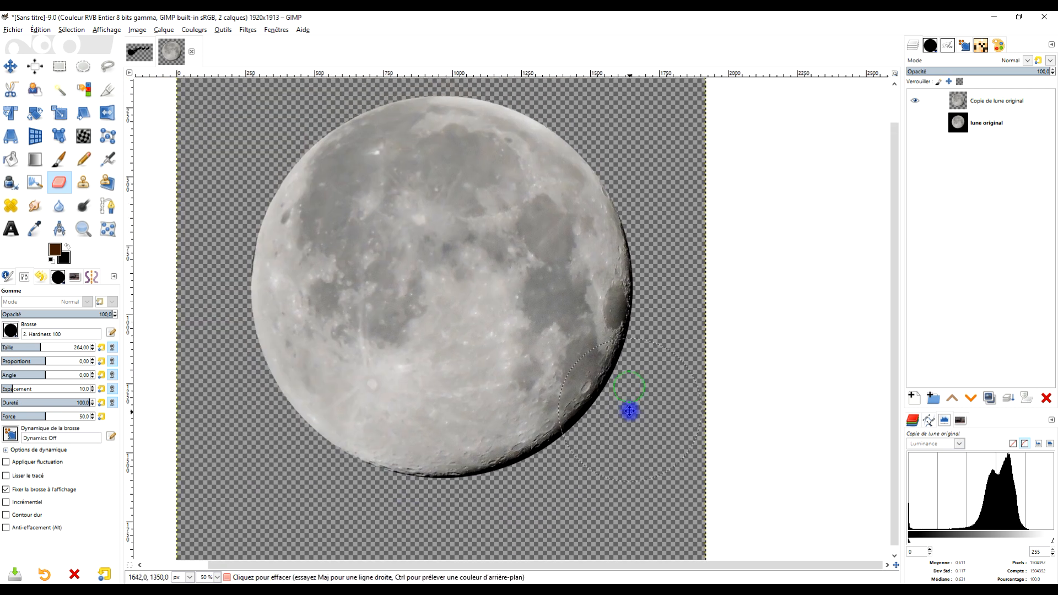
- Draw a curved path with the Paths tool along the moon's dark rim, from its right edge to its bottom
{"action": "scroll", "coordinate": [629, 411], "scroll_direction": "up", "scroll_amount": 1}
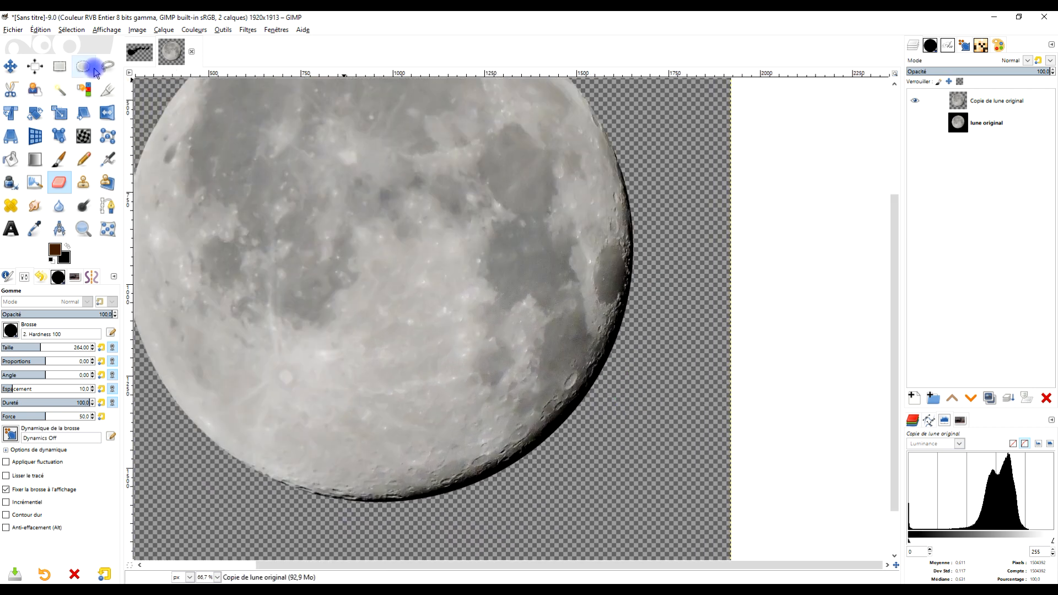
{"action": "left_click", "coordinate": [108, 205]}
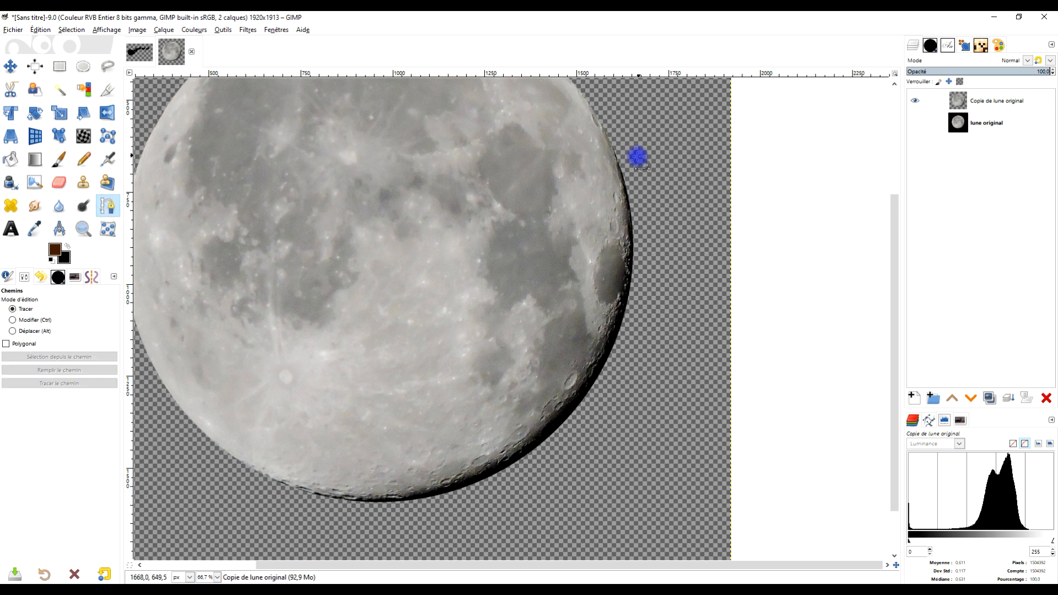
{"action": "left_click", "coordinate": [624, 178]}
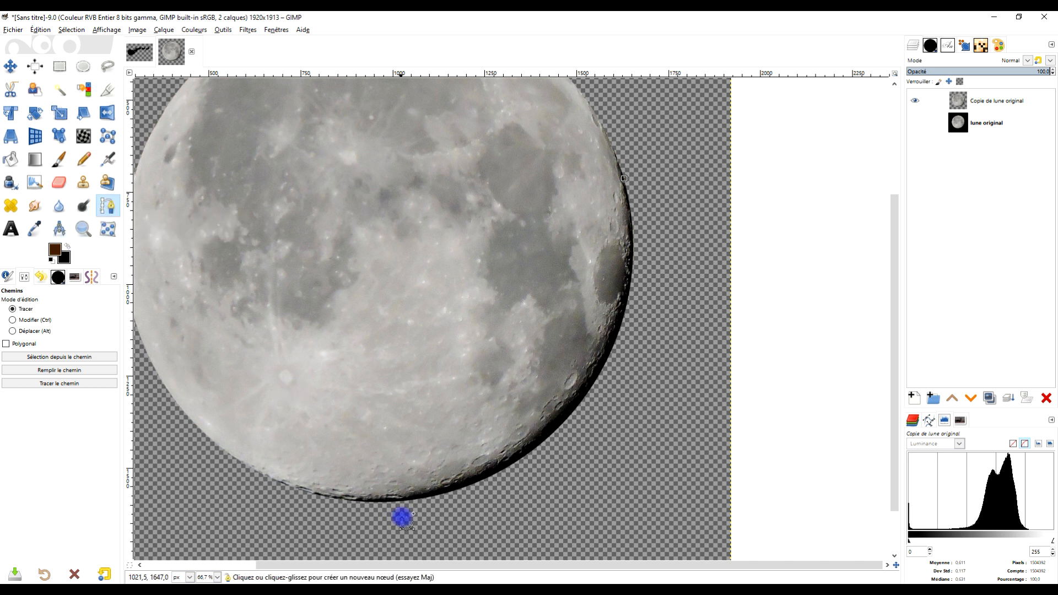
{"action": "left_click_drag", "start_coordinate": [407, 500], "coordinate": [218, 501]}
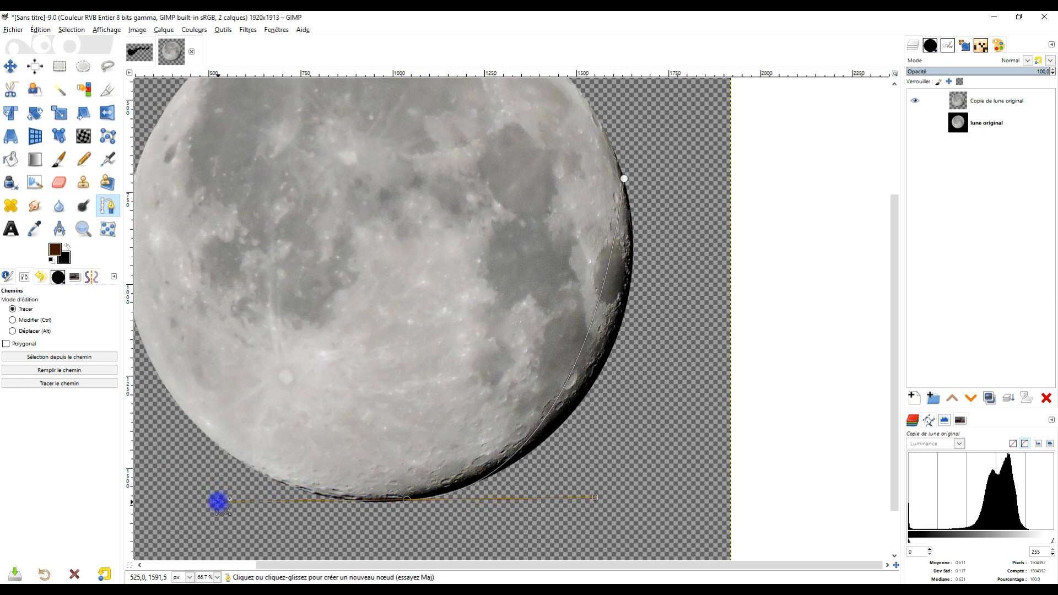
{"action": "left_click", "coordinate": [625, 182]}
{"action": "left_click_drag", "start_coordinate": [627, 189], "coordinate": [634, 268]}
- Adjust the path's bottom node and its handle so the curve follows the moon's lower-right edge inside the dark rim
{"action": "left_click", "coordinate": [403, 499]}
{"action": "left_click_drag", "start_coordinate": [402, 500], "coordinate": [403, 501]}
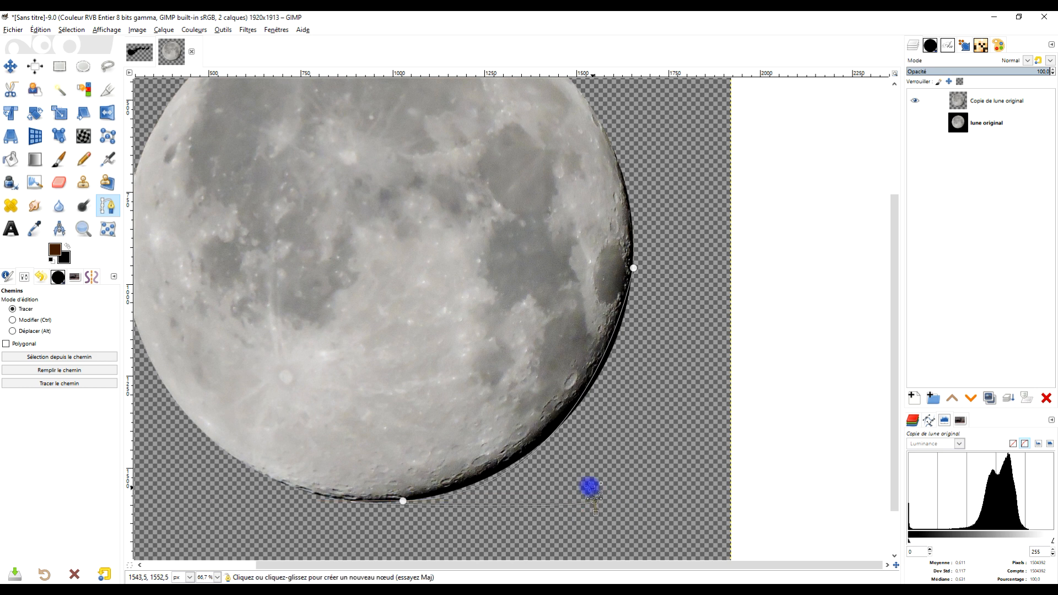
{"action": "key", "text": "ctrl+z"}
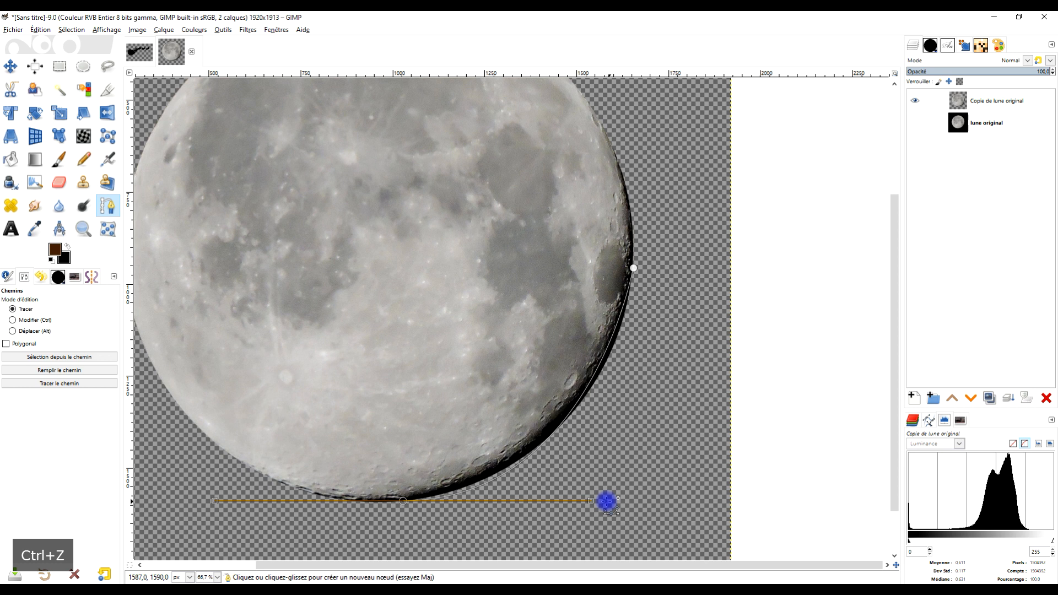
{"action": "left_click_drag", "start_coordinate": [593, 499], "coordinate": [616, 466]}
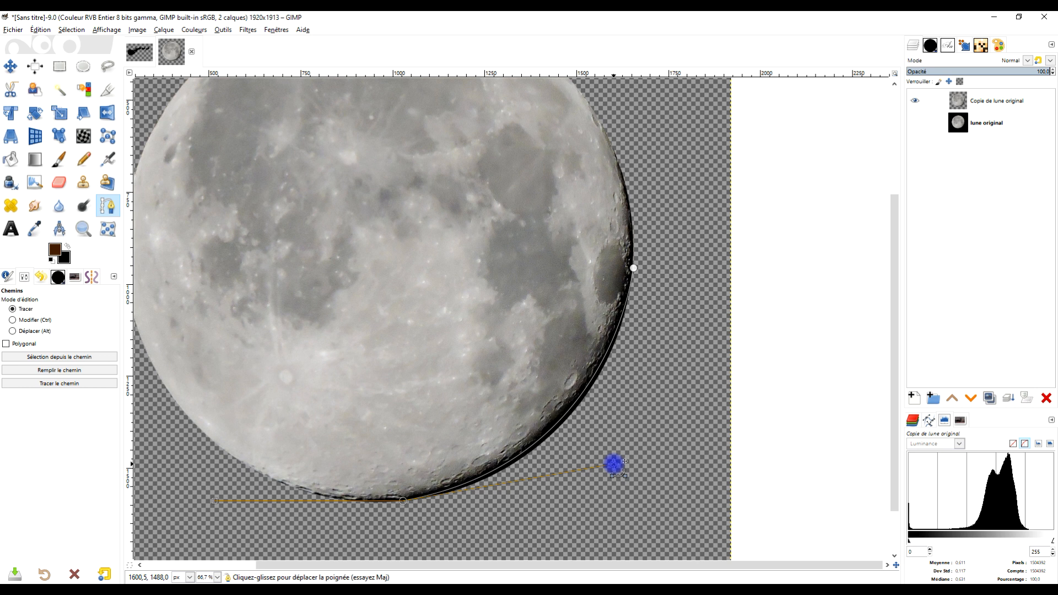
{"action": "left_click_drag", "start_coordinate": [402, 501], "coordinate": [397, 504]}
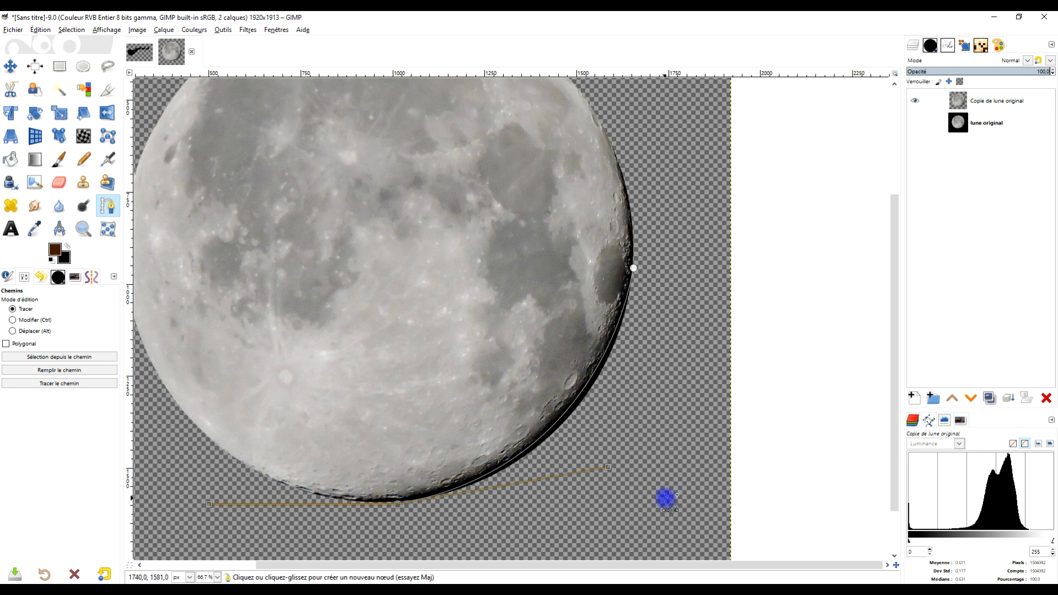
- Close the path through two nodes outside the moon's lower-right side and convert it to a selection
{"action": "left_click_drag", "start_coordinate": [668, 499], "coordinate": [689, 229]}
{"action": "key", "text": "ctrl"}
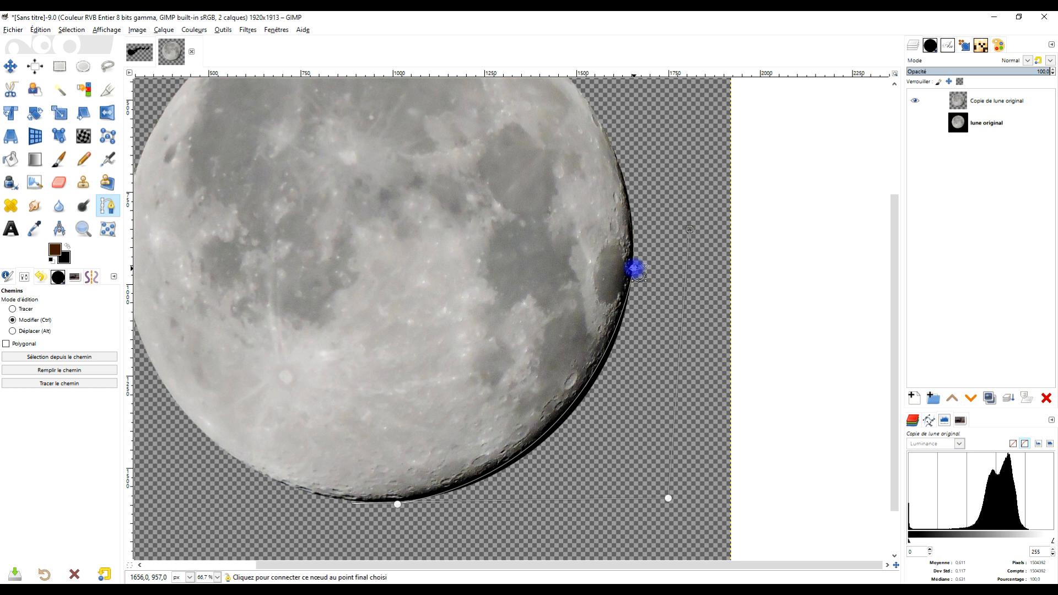
{"action": "left_click", "coordinate": [634, 269], "text": "ctrl"}
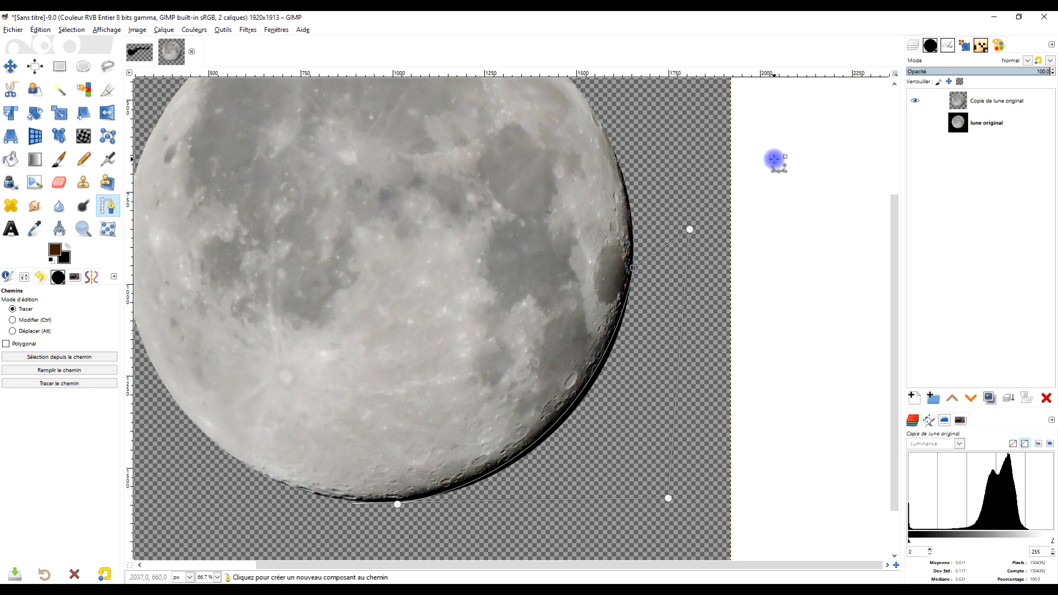
{"action": "key", "text": "Return"}
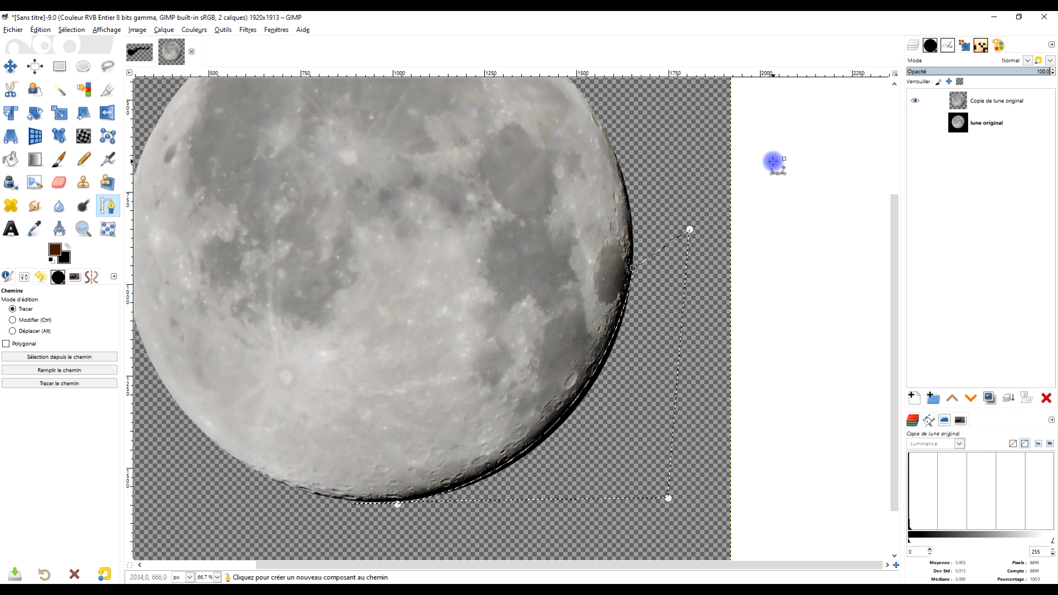
- Delete the selected dark rim from the Copie de lune original layer and clear the selection
{"action": "left_click", "coordinate": [1030, 100]}
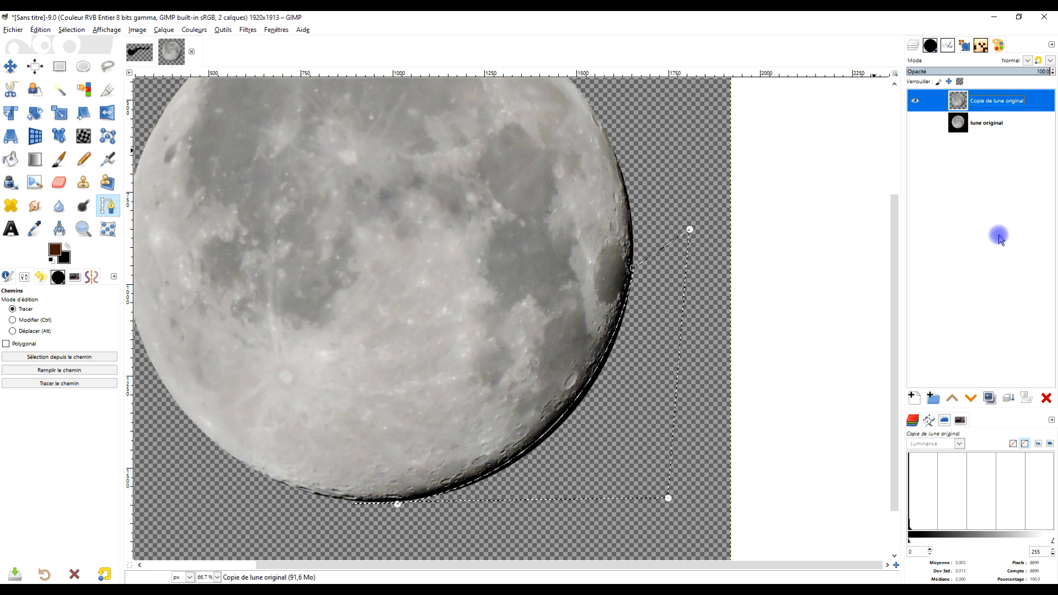
{"action": "key", "text": "Delete"}
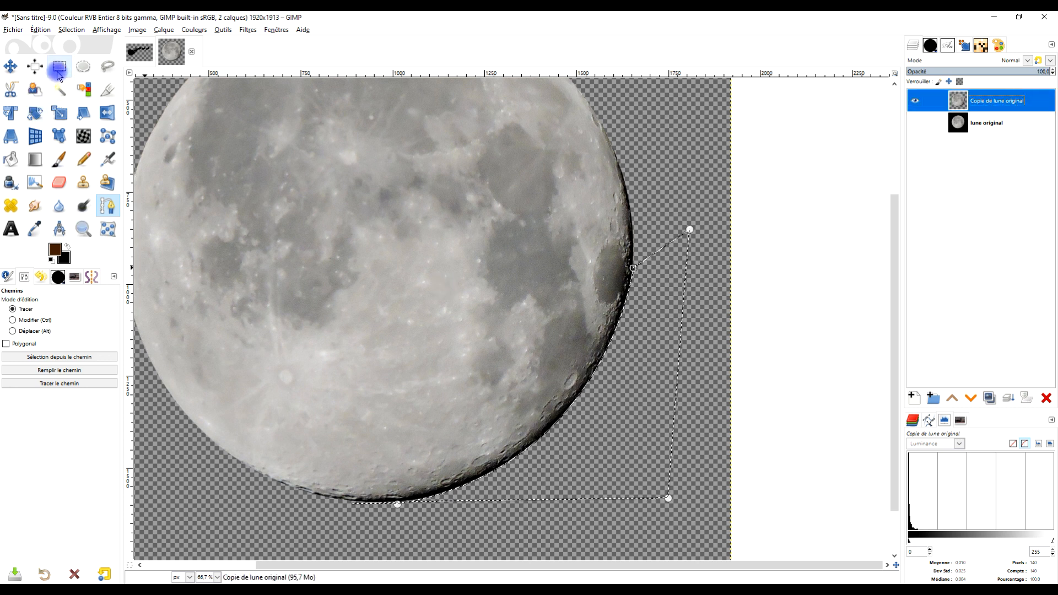
{"action": "left_click", "coordinate": [59, 68]}
{"action": "left_click", "coordinate": [704, 147]}
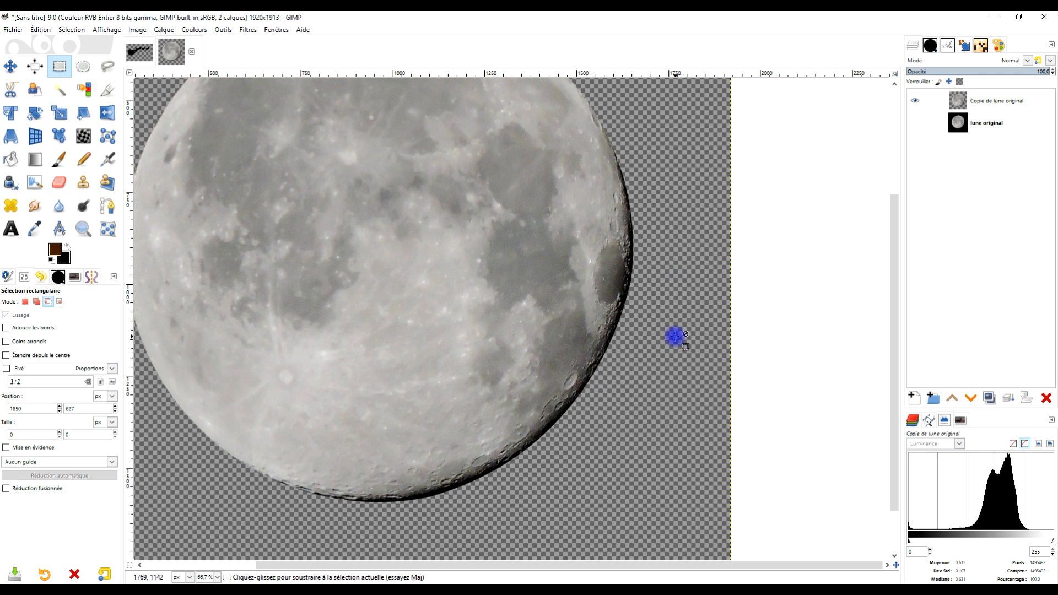
{"action": "scroll", "coordinate": [675, 337], "scroll_direction": "down", "scroll_amount": 3}
{"action": "scroll", "coordinate": [634, 303], "scroll_direction": "up", "scroll_amount": 3}
{"action": "scroll", "coordinate": [586, 307], "scroll_direction": "down", "scroll_amount": 2}
{"action": "scroll", "coordinate": [590, 303], "scroll_direction": "up", "scroll_amount": 1}
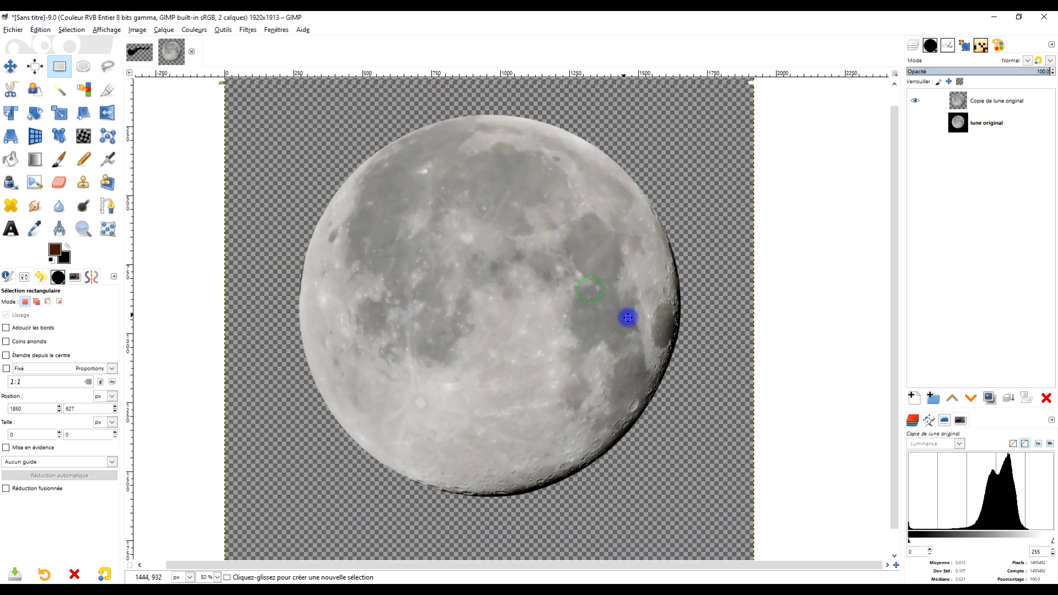
- Rename the Copie de lune original layer to "lune #1"
{"action": "left_click", "coordinate": [999, 102]}
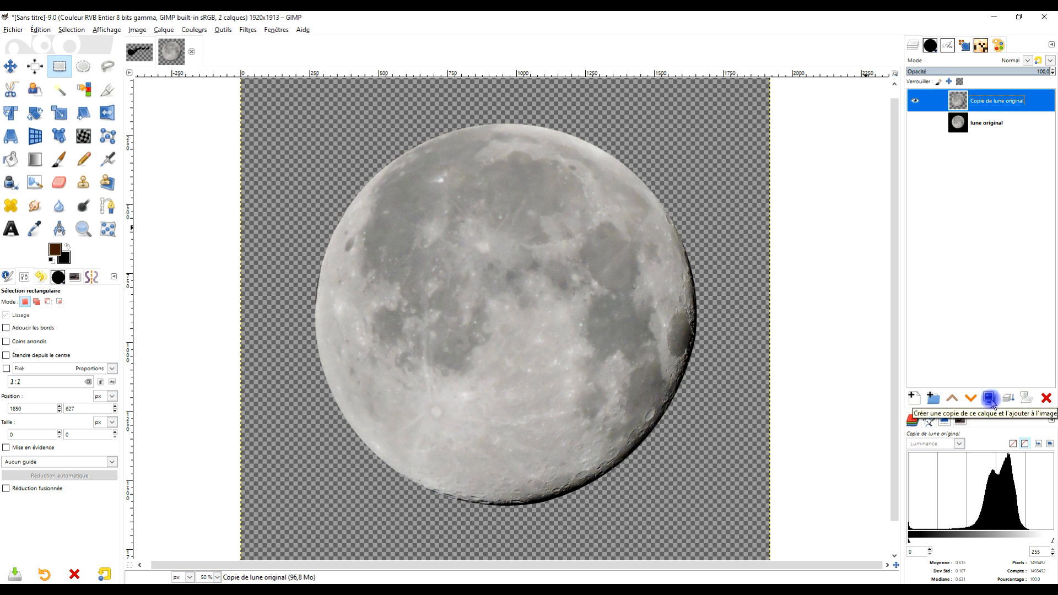
{"action": "double_click", "coordinate": [995, 100]}
{"action": "type", "text": "lu"}
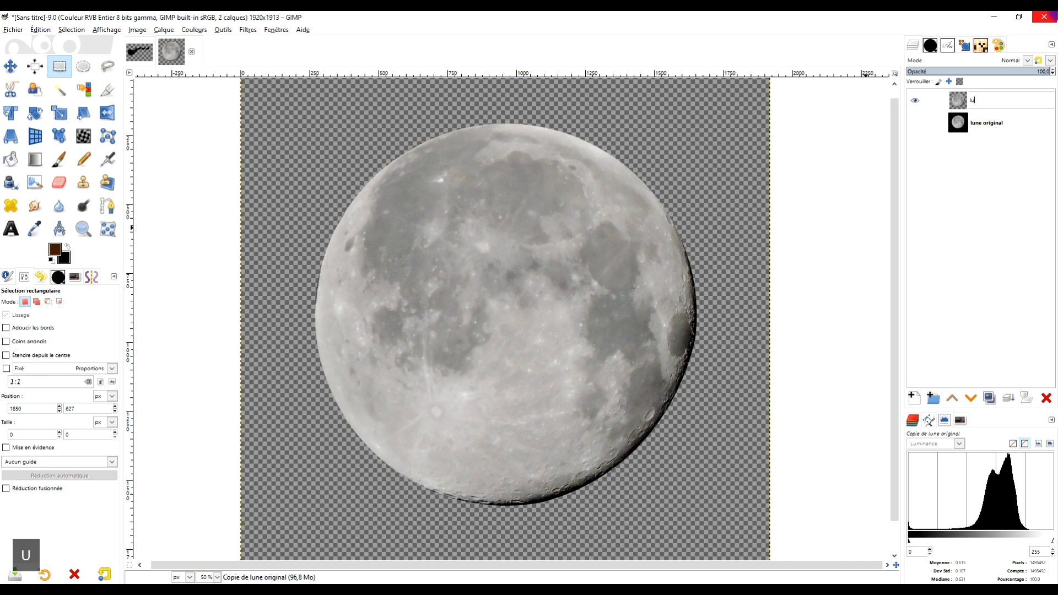
{"action": "type", "text": "ne"}
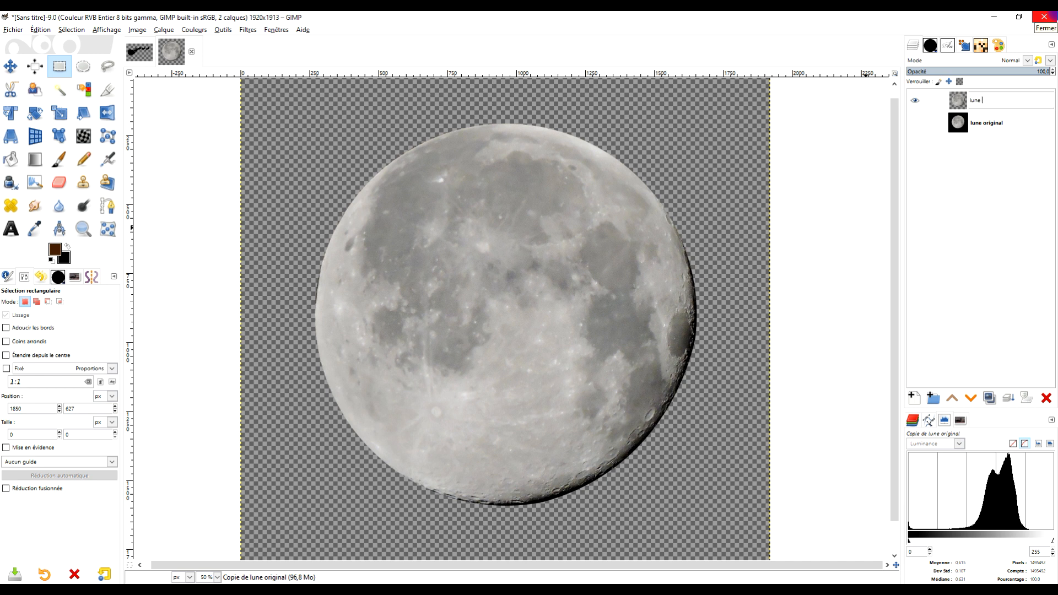
{"action": "key", "text": "alt+3"}
{"action": "type", "text": "#1"}
{"action": "key", "text": "Return"}
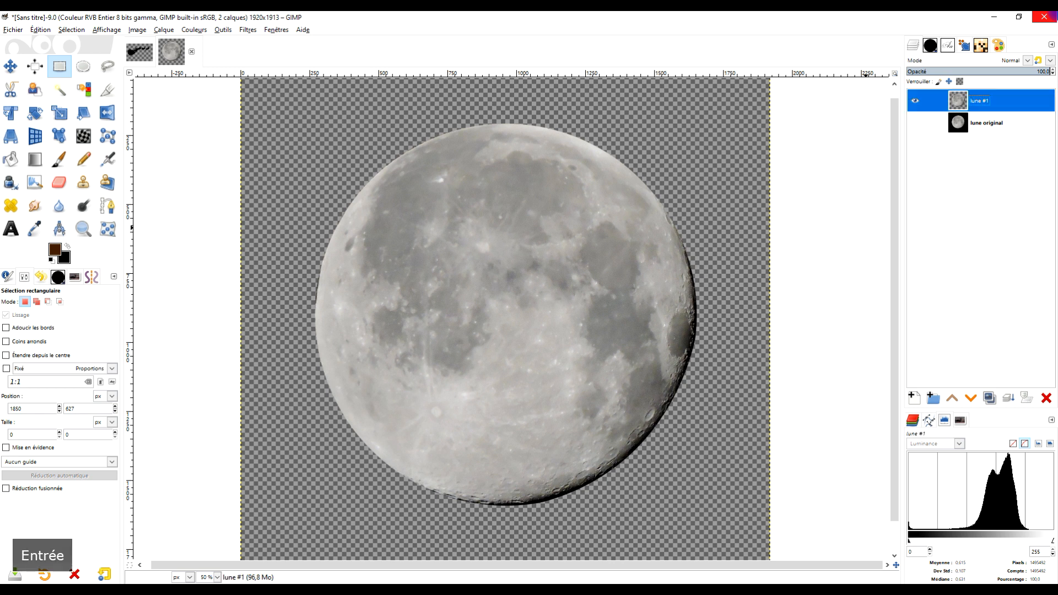
- Duplicate the lune #1 layer twice and set the blend mode of both copies to Fusion de grain
{"action": "left_click", "coordinate": [990, 399]}
{"action": "left_click", "coordinate": [990, 399]}
{"action": "left_click", "coordinate": [980, 110]}
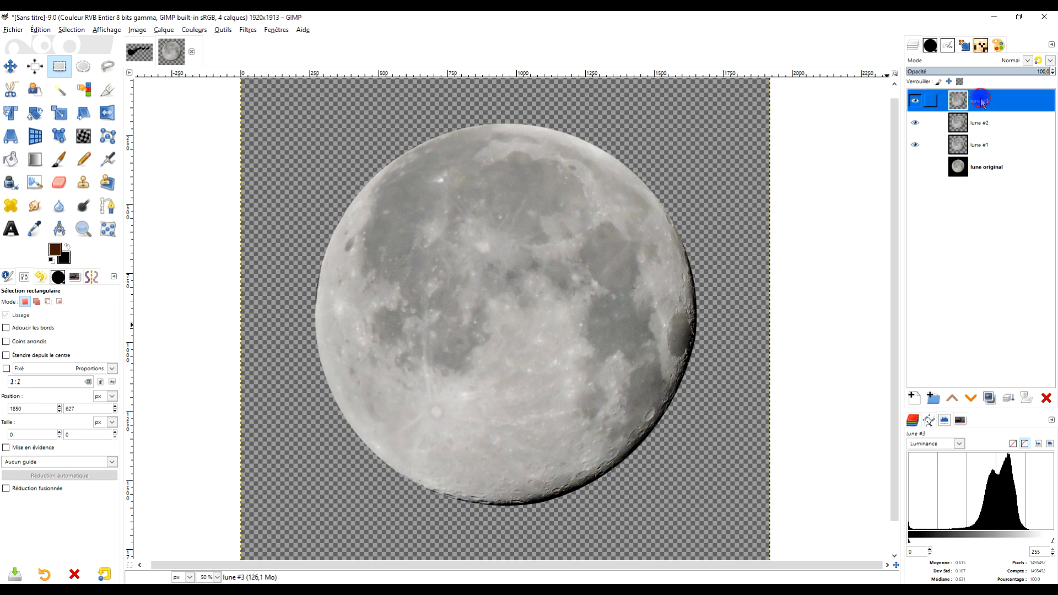
{"action": "left_click", "coordinate": [1018, 66]}
{"action": "left_click", "coordinate": [976, 425]}
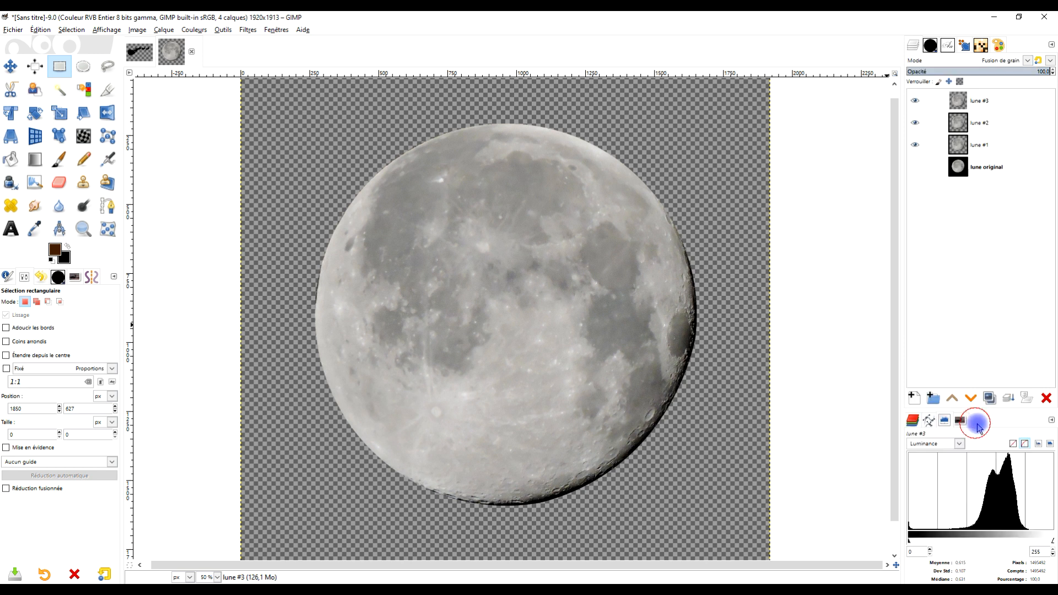
{"action": "left_click", "coordinate": [992, 122]}
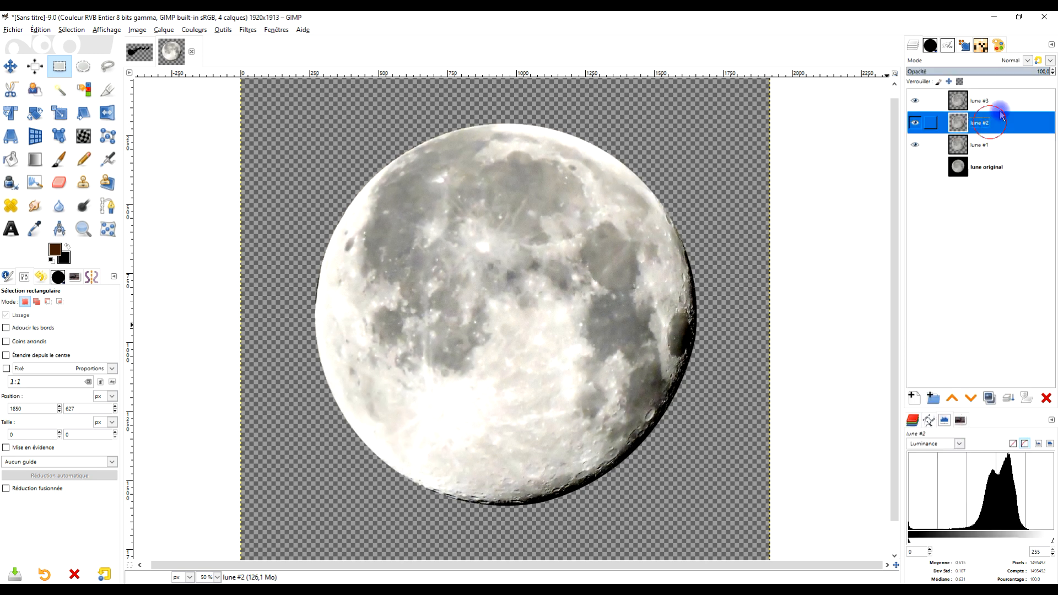
{"action": "left_click", "coordinate": [1027, 60]}
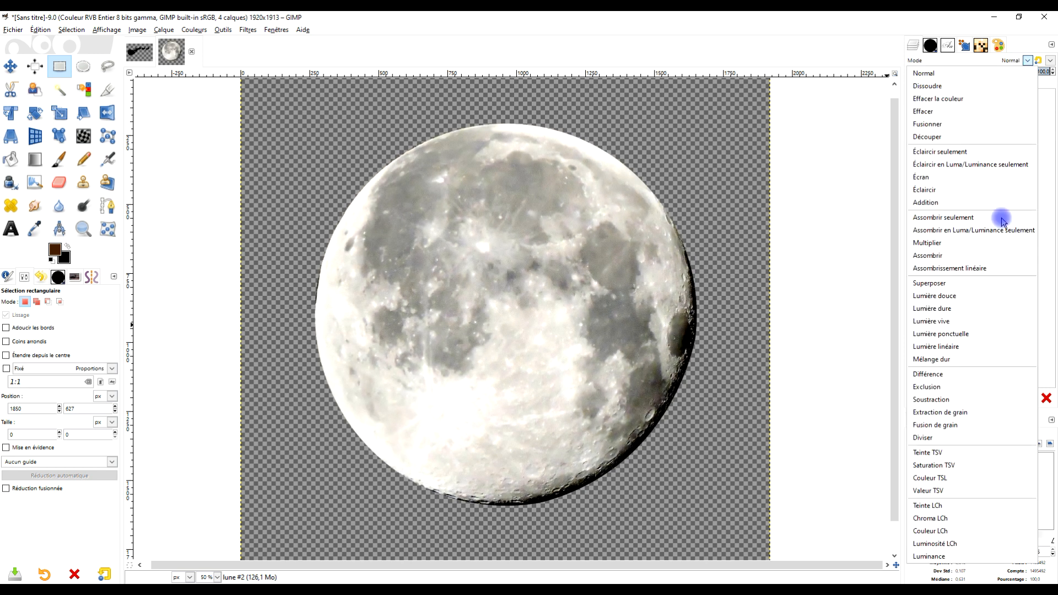
{"action": "left_click", "coordinate": [968, 423]}
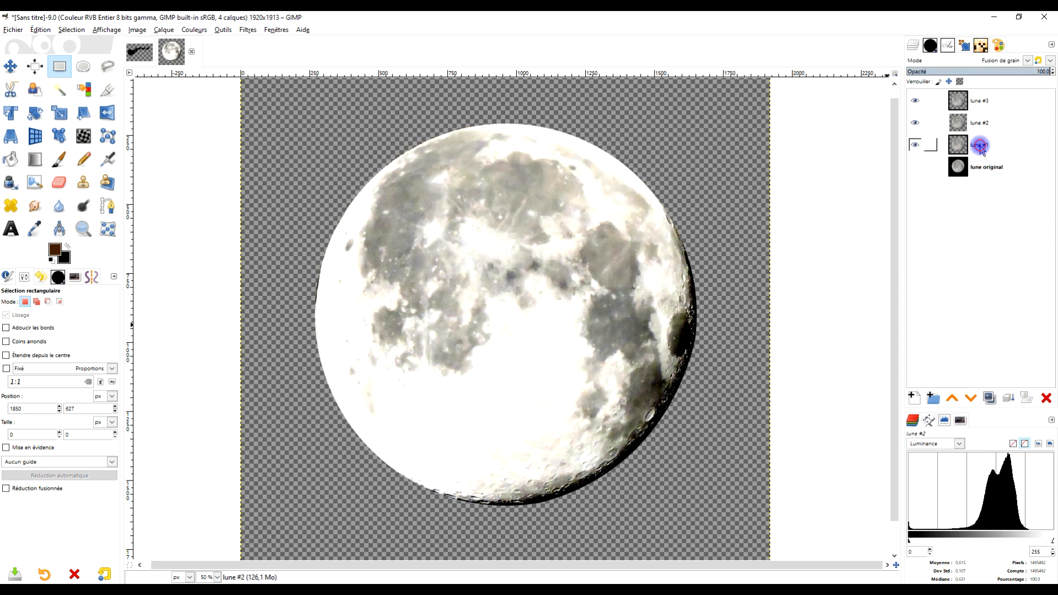
{"action": "left_click", "coordinate": [1017, 152]}
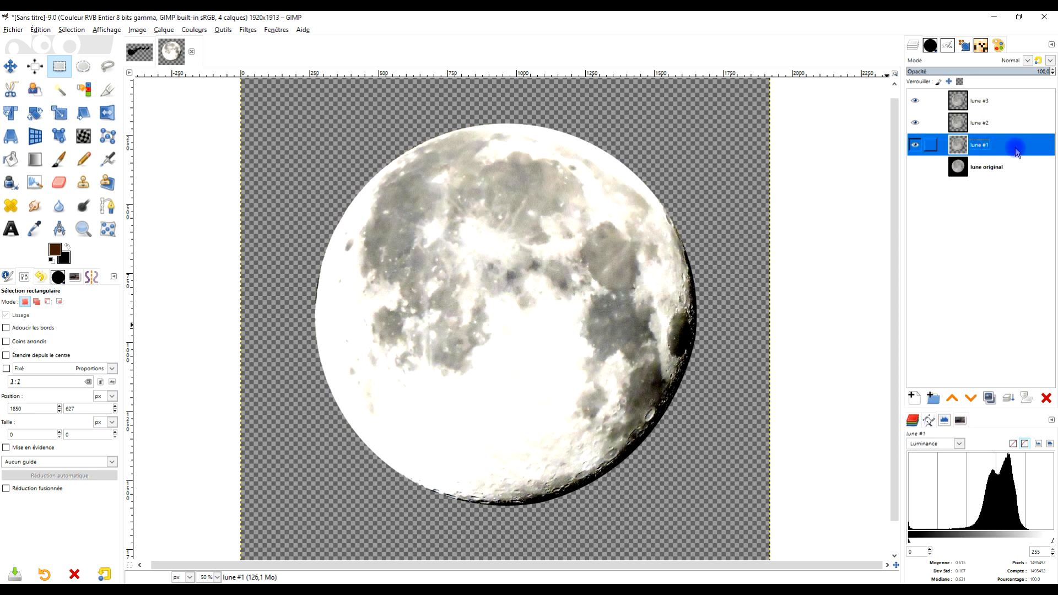
{"action": "left_click", "coordinate": [247, 31]}
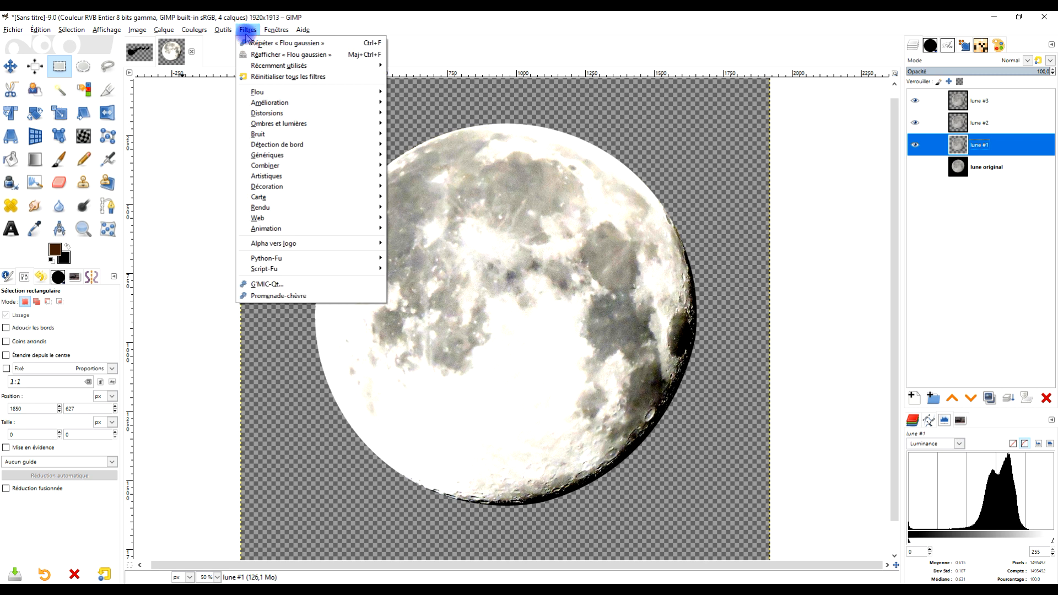
{"action": "mouse_move", "coordinate": [267, 93]}
{"action": "left_click", "coordinate": [425, 105]}
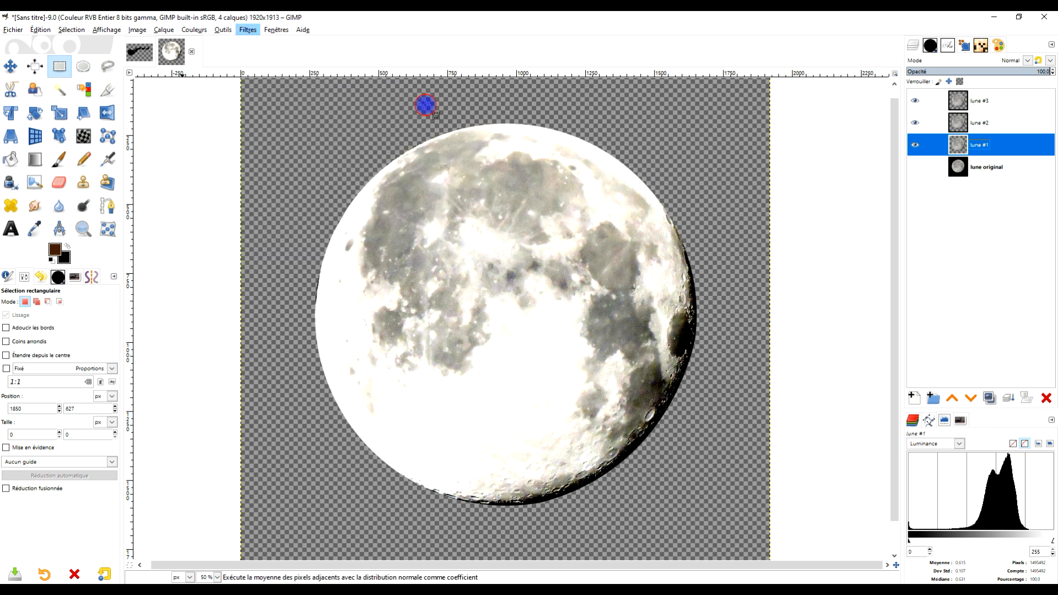
{"action": "left_click_drag", "start_coordinate": [31, 125], "coordinate": [47, 126]}
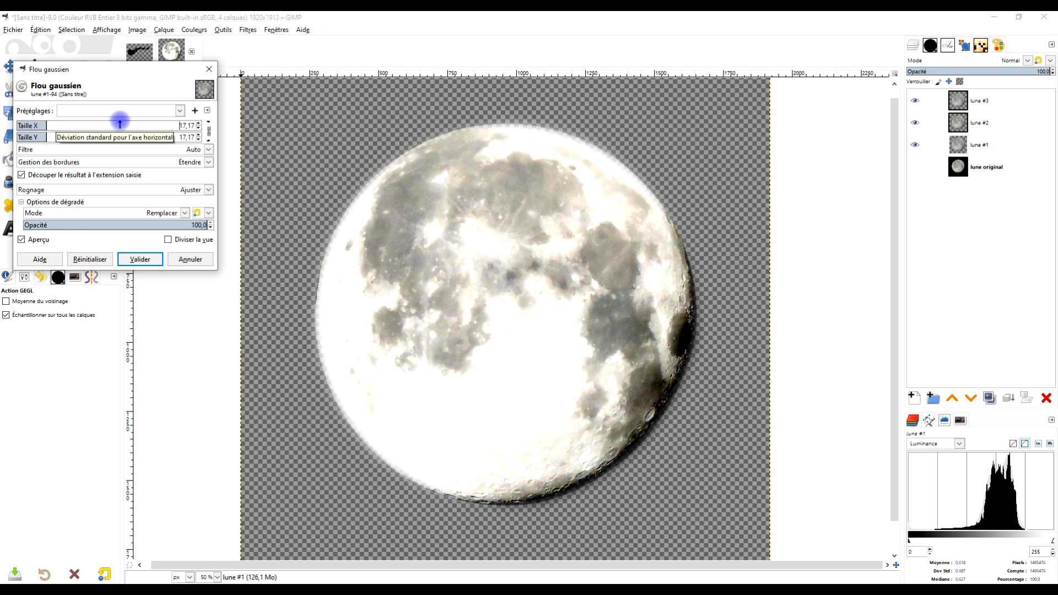
{"action": "left_click", "coordinate": [187, 259]}
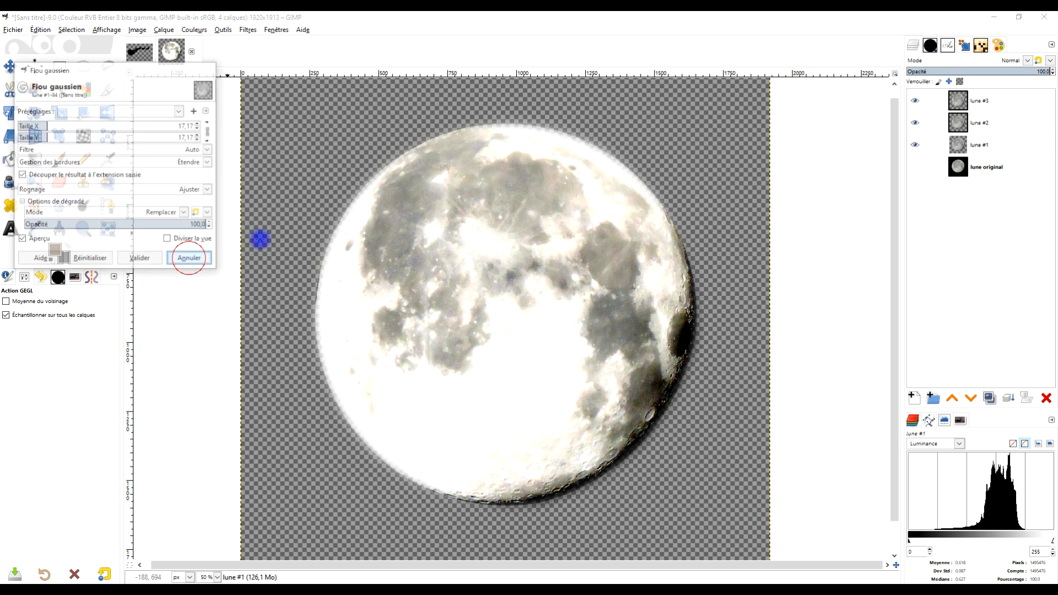
- Make the lune original layer visible as the black background beneath the moon copies
{"action": "left_click", "coordinate": [995, 167]}
{"action": "left_click", "coordinate": [948, 420]}
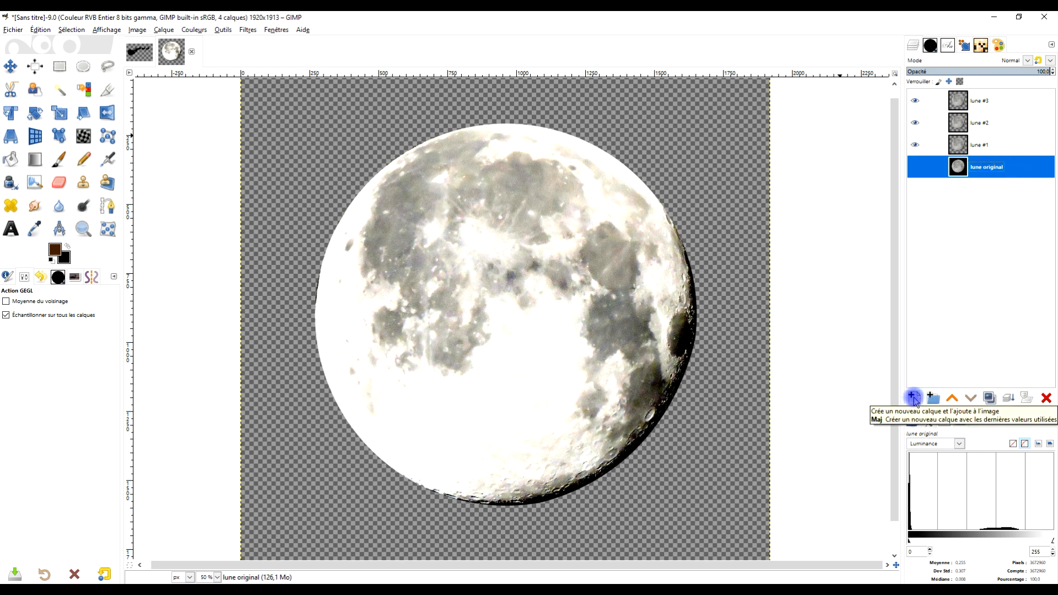
{"action": "left_click", "coordinate": [915, 167]}
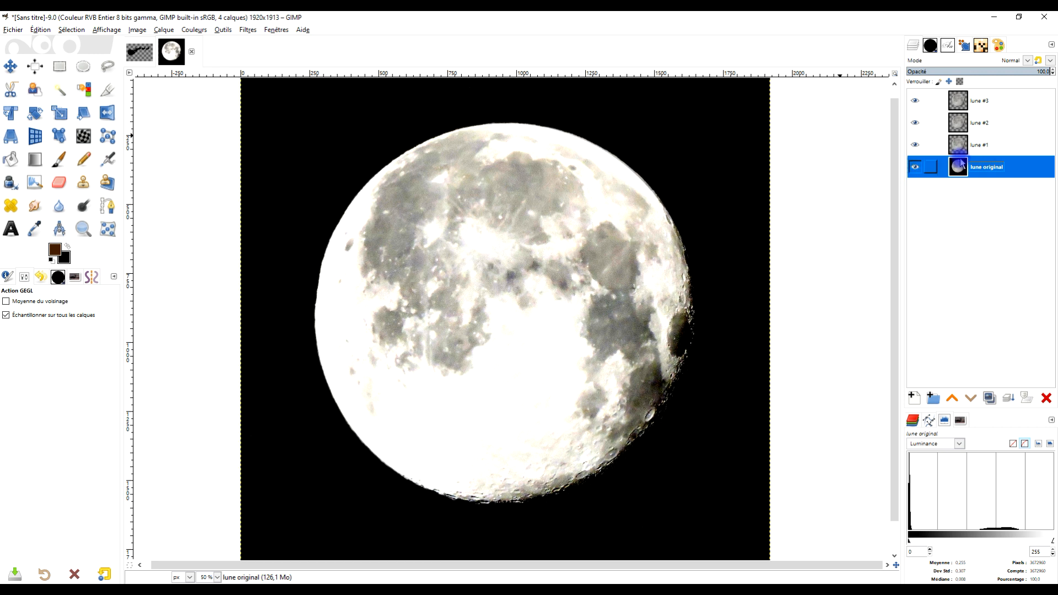
- Apply a Gaussian blur of 39.65 in X and Y to the lune #1 layer to create a glow around the moon
{"action": "left_click", "coordinate": [980, 146]}
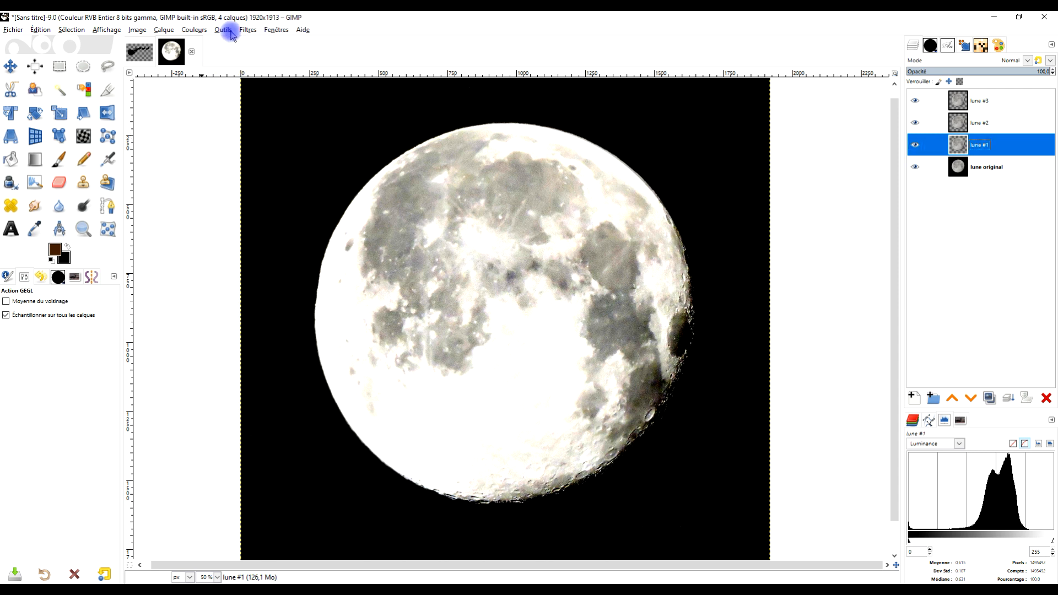
{"action": "left_click", "coordinate": [247, 30]}
{"action": "mouse_move", "coordinate": [295, 93]}
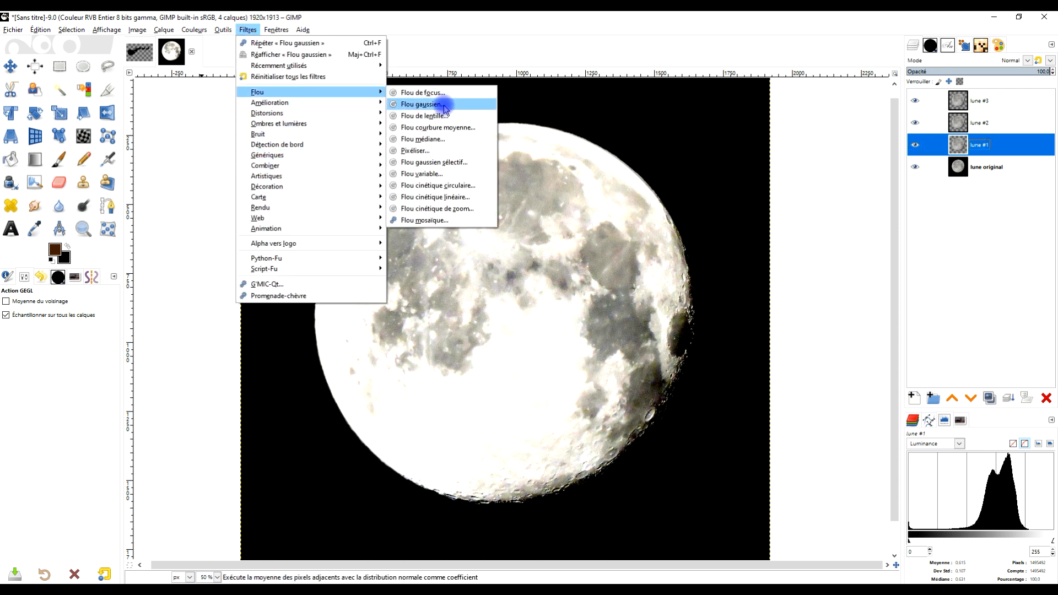
{"action": "left_click", "coordinate": [422, 104]}
{"action": "left_click_drag", "start_coordinate": [29, 126], "coordinate": [86, 127]}
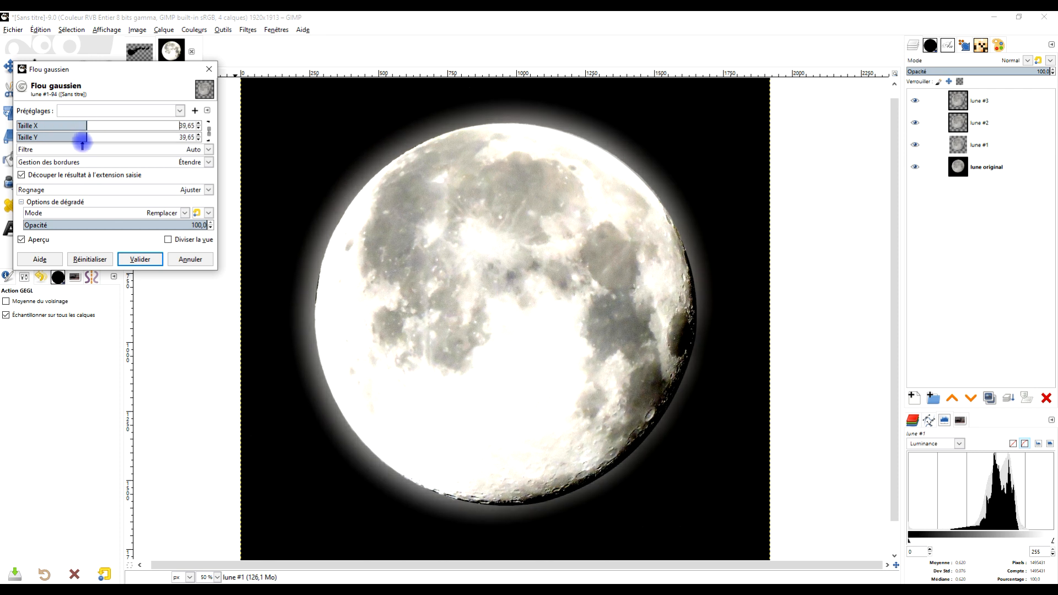
{"action": "left_click", "coordinate": [139, 259]}
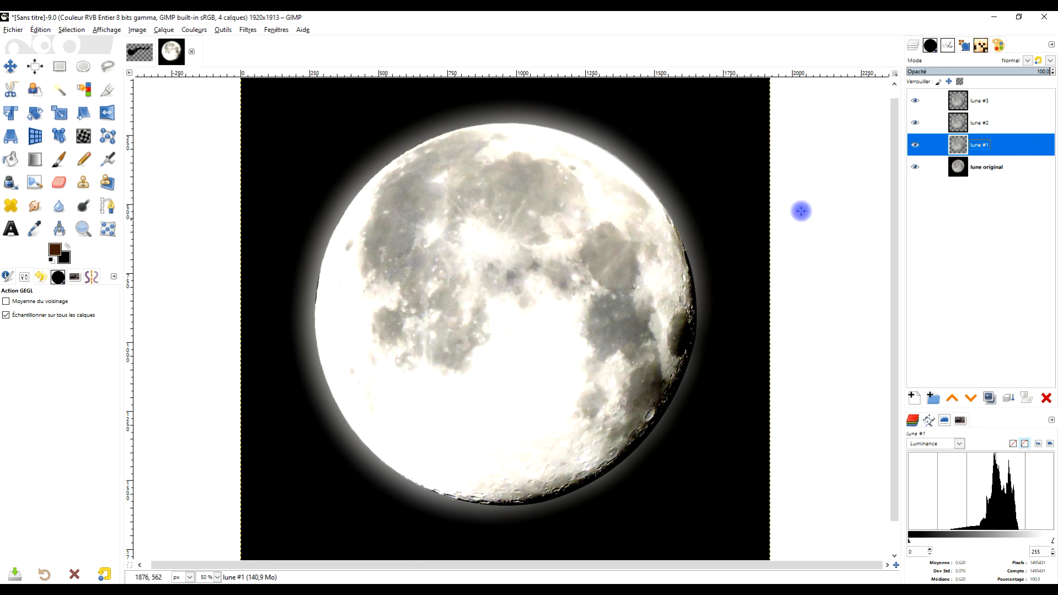
- Reduce the opacity of the lune #3 layer to 59.8
{"action": "left_click", "coordinate": [974, 103]}
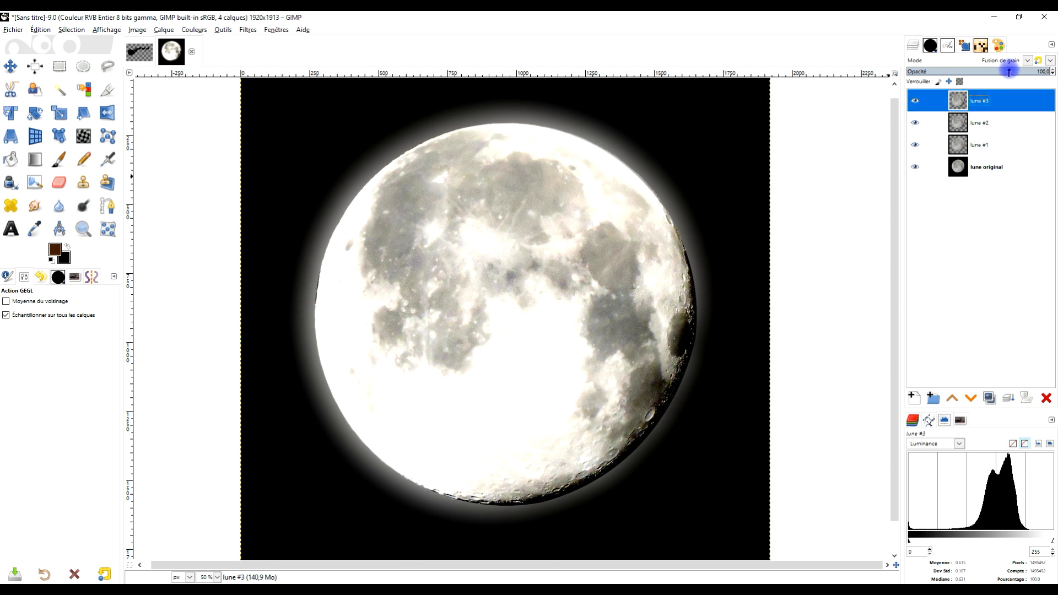
{"action": "left_click", "coordinate": [1010, 71]}
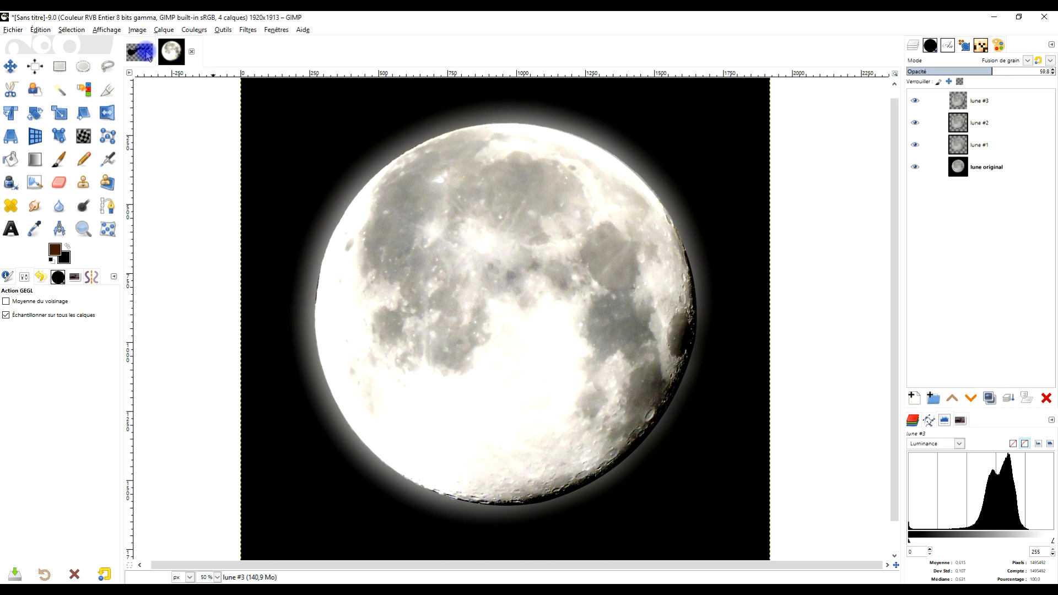
- Copy the silhouette traineau layer from the sleigh image into the moon image and move the sleigh slightly down and right over the moon
{"action": "left_click", "coordinate": [144, 52]}
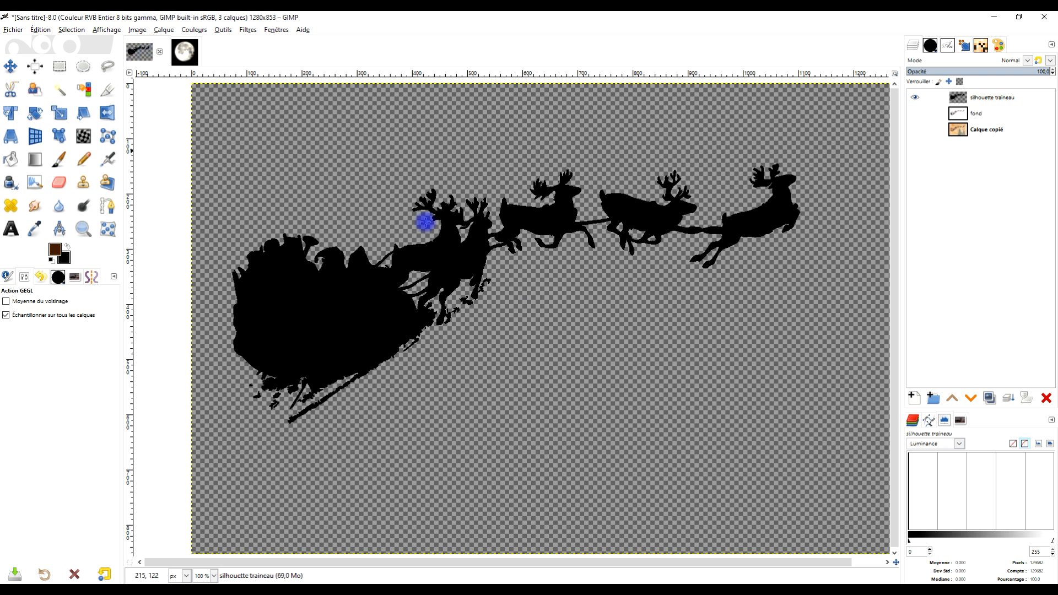
{"action": "left_click", "coordinate": [993, 98]}
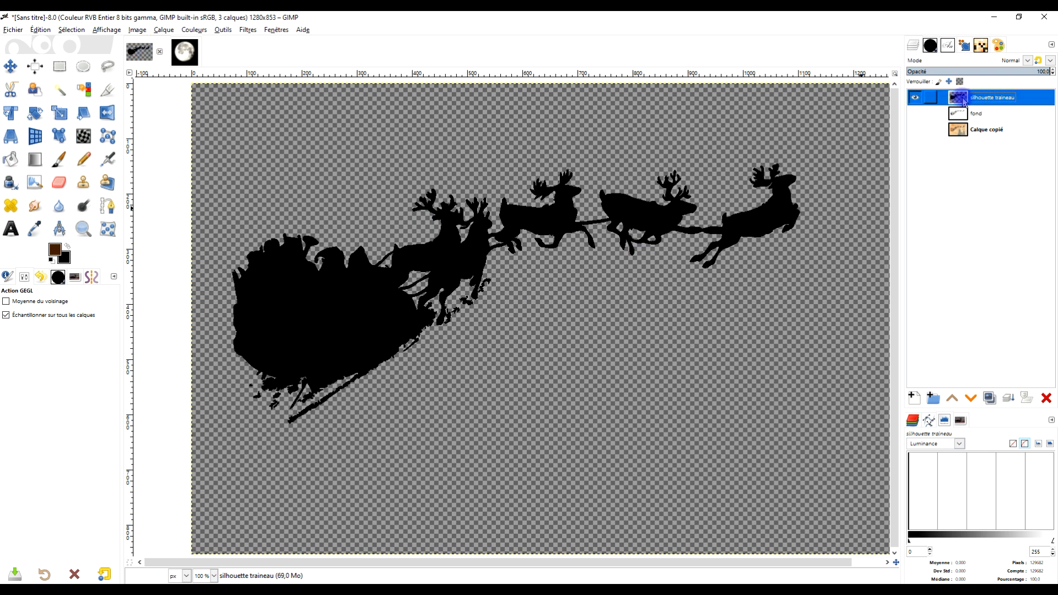
{"action": "left_click_drag", "start_coordinate": [959, 97], "coordinate": [447, 245]}
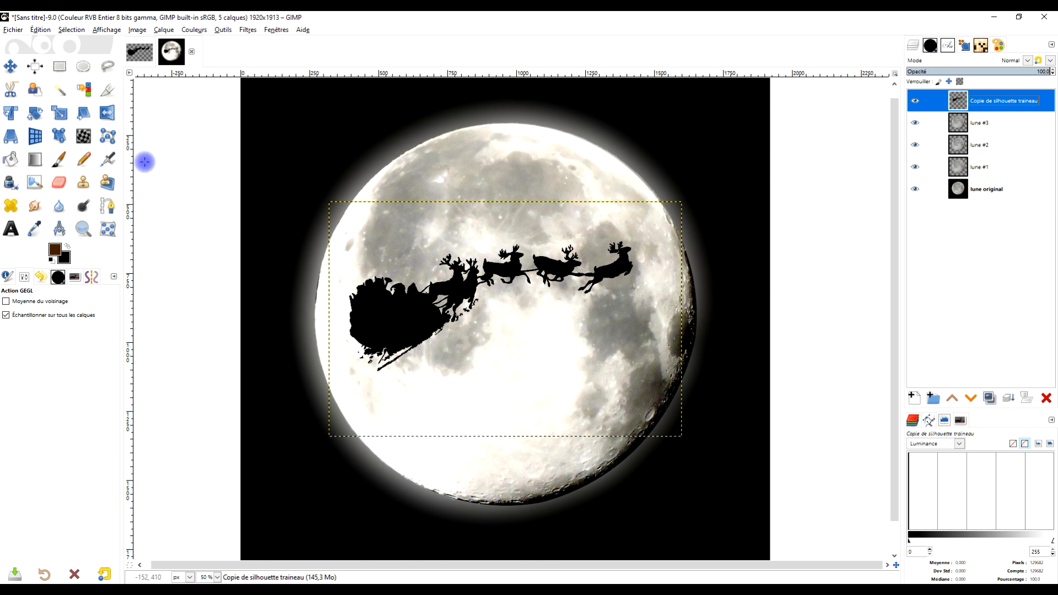
{"action": "left_click", "coordinate": [10, 66]}
{"action": "left_click_drag", "start_coordinate": [523, 284], "coordinate": [544, 309]}
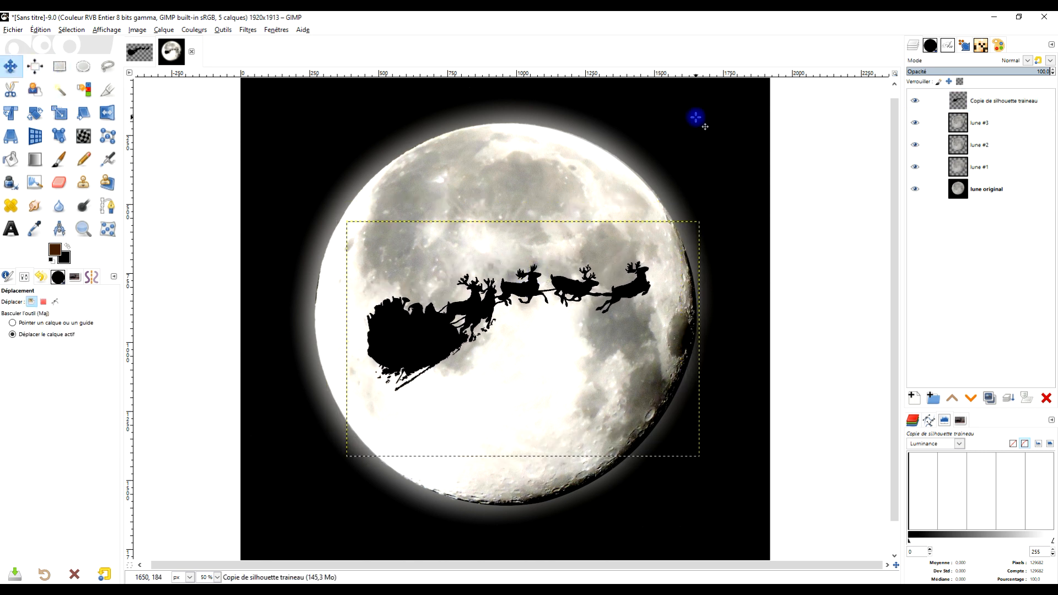
- Rename the copied sleigh layer to "silhouette traineau" and keep it active in the moon image
{"action": "left_click", "coordinate": [961, 102]}
{"action": "double_click", "coordinate": [1000, 105]}
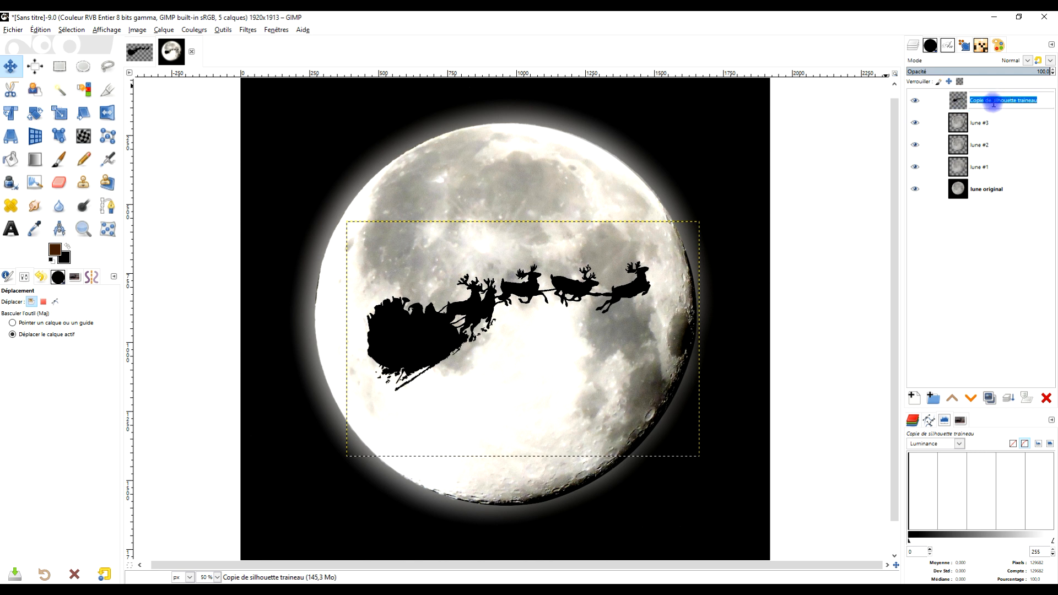
{"action": "left_click_drag", "start_coordinate": [992, 103], "coordinate": [924, 102]}
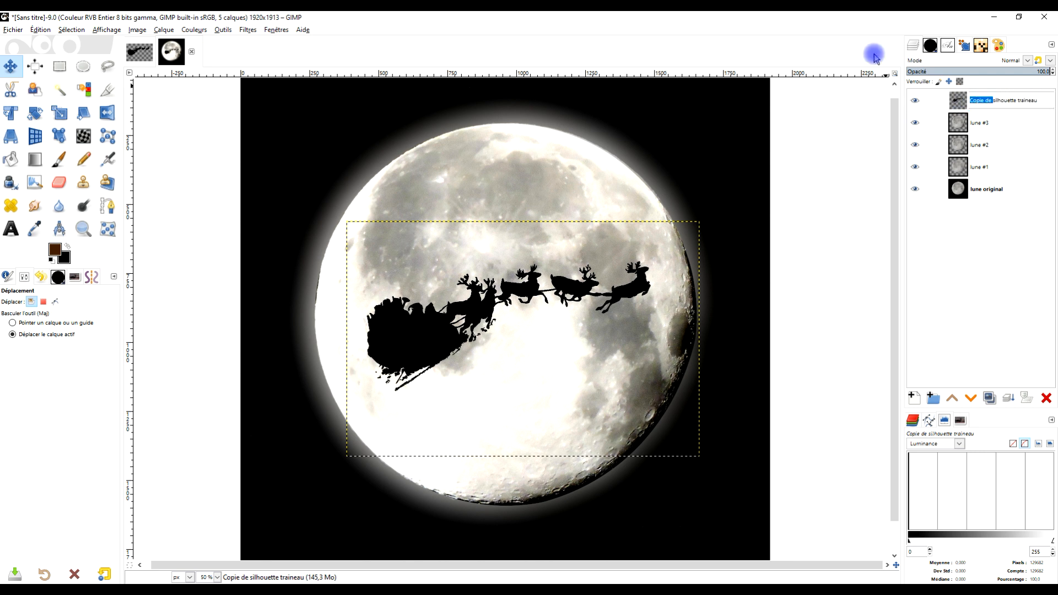
{"action": "key", "text": "BackSpace"}
{"action": "key", "text": "Return"}
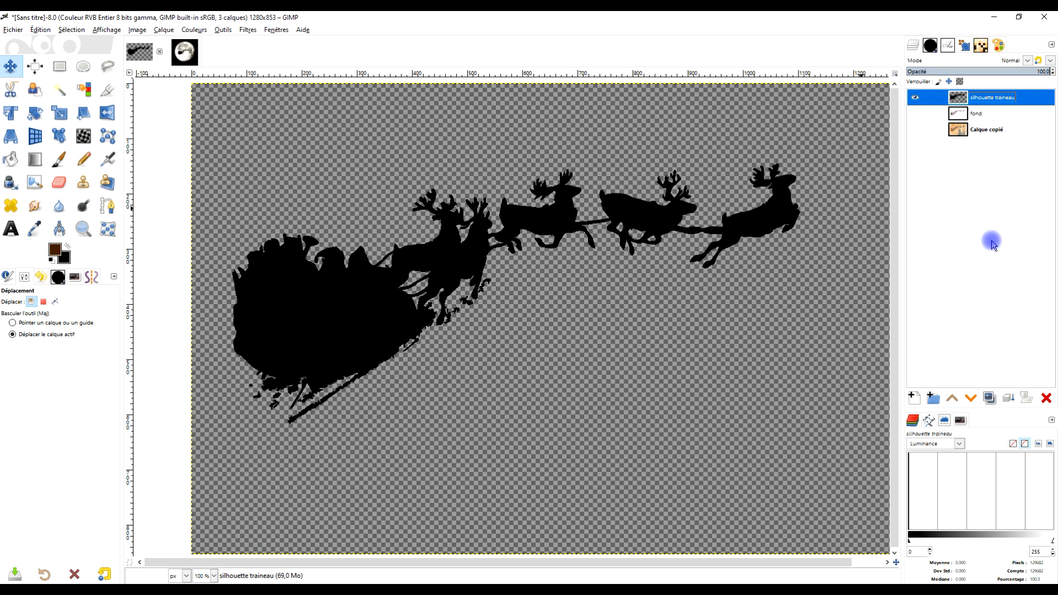
{"action": "left_click", "coordinate": [182, 55]}
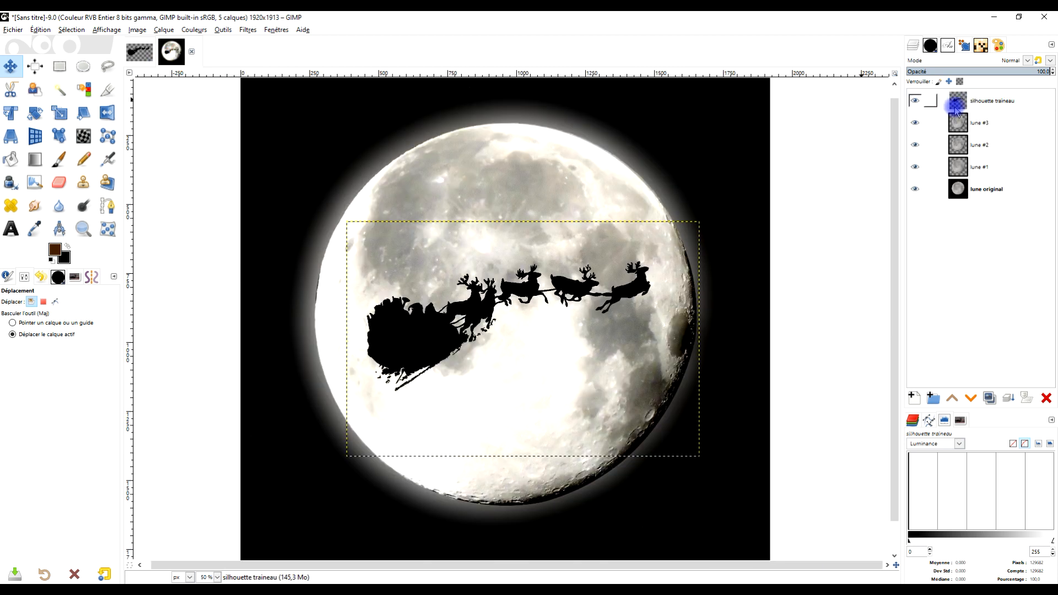
{"action": "left_click", "coordinate": [982, 102]}
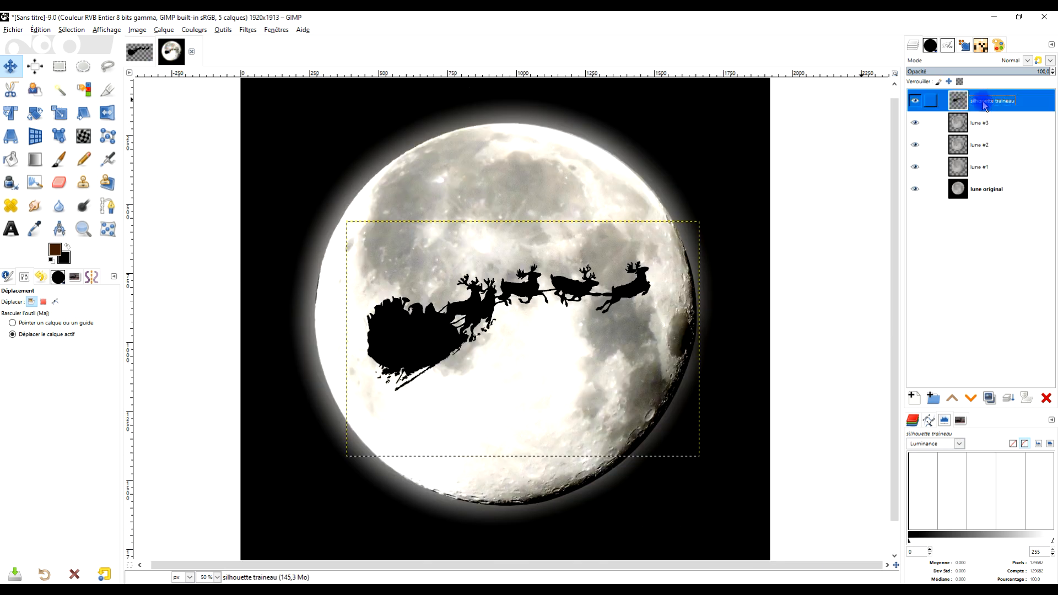
- Duplicate the silhouette traineau layer, keep the copy beneath the original, and enlarge the copy's boundary to the image size
{"action": "left_click", "coordinate": [991, 401]}
{"action": "left_click_drag", "start_coordinate": [991, 99], "coordinate": [1001, 138]}
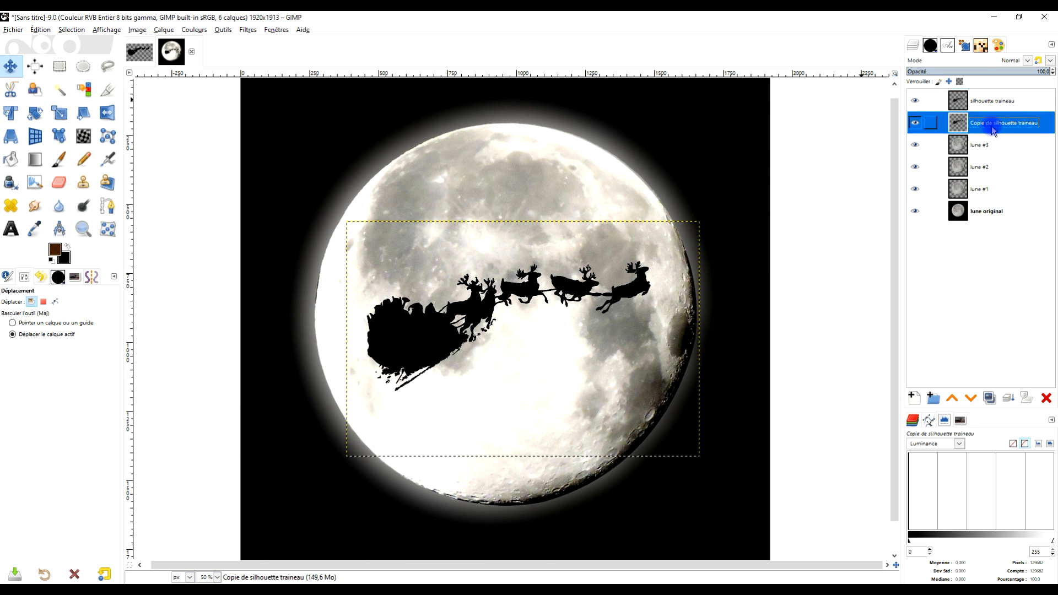
{"action": "right_click", "coordinate": [937, 119]}
{"action": "left_click", "coordinate": [920, 269]}
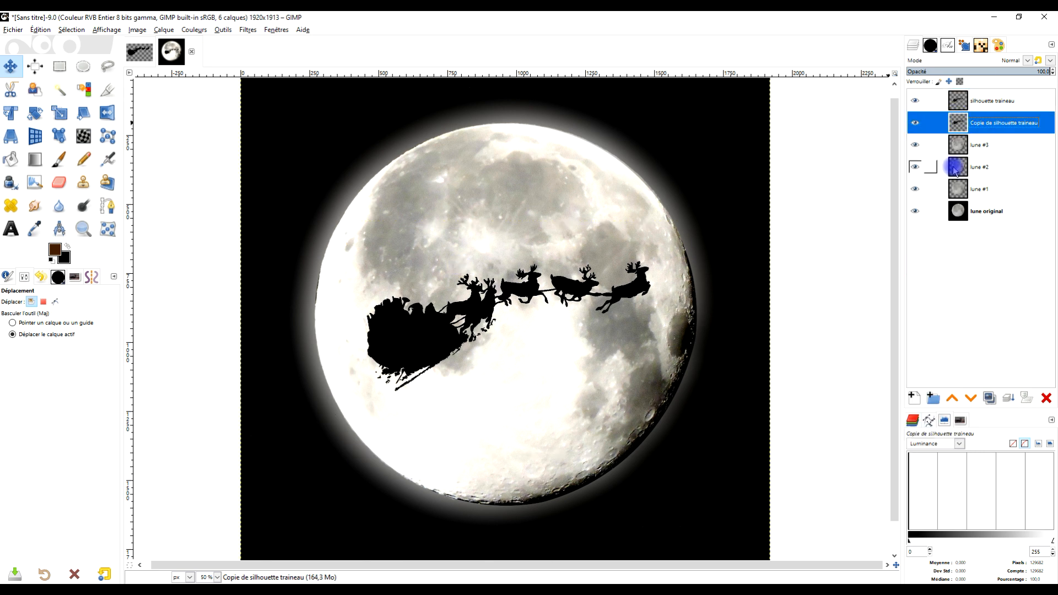
- Apply a Gaussian blur of 7.32 in X and Y to the duplicated sleigh layer
{"action": "left_click", "coordinate": [247, 31]}
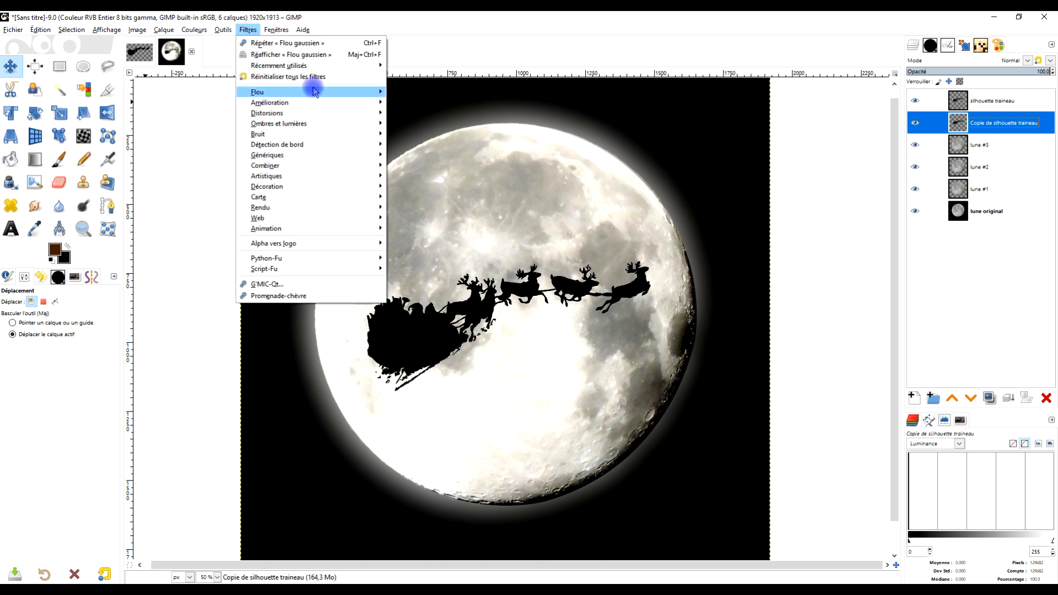
{"action": "mouse_move", "coordinate": [331, 92]}
{"action": "left_click", "coordinate": [436, 104]}
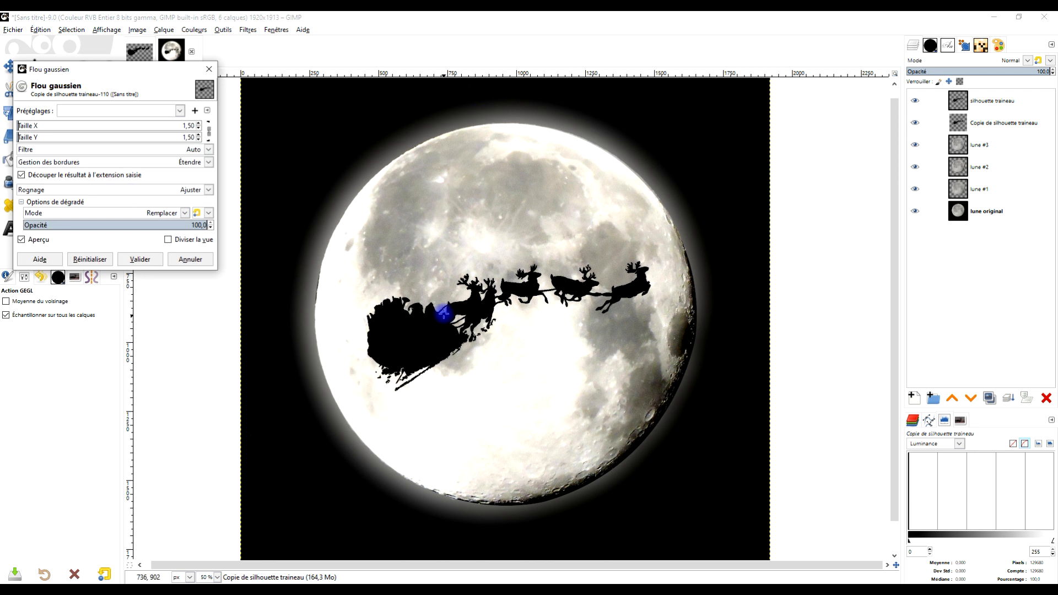
{"action": "scroll", "coordinate": [481, 298], "scroll_direction": "up", "scroll_amount": 1}
{"action": "left_click", "coordinate": [29, 126]}
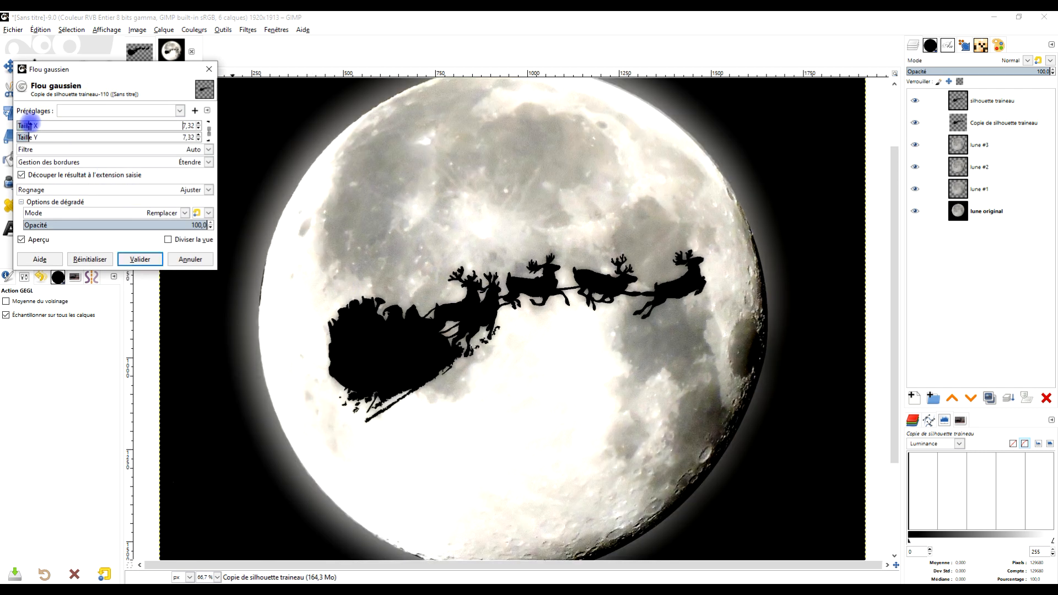
{"action": "left_click", "coordinate": [146, 261]}
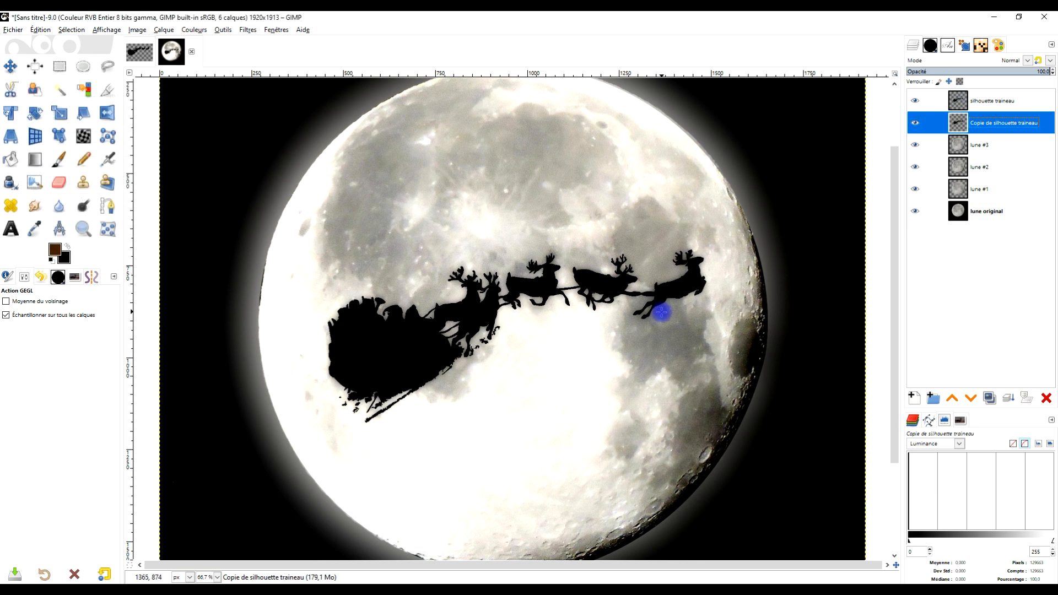
{"action": "scroll", "coordinate": [661, 306], "scroll_direction": "down", "scroll_amount": 2}
{"action": "scroll", "coordinate": [639, 300], "scroll_direction": "up", "scroll_amount": 1}
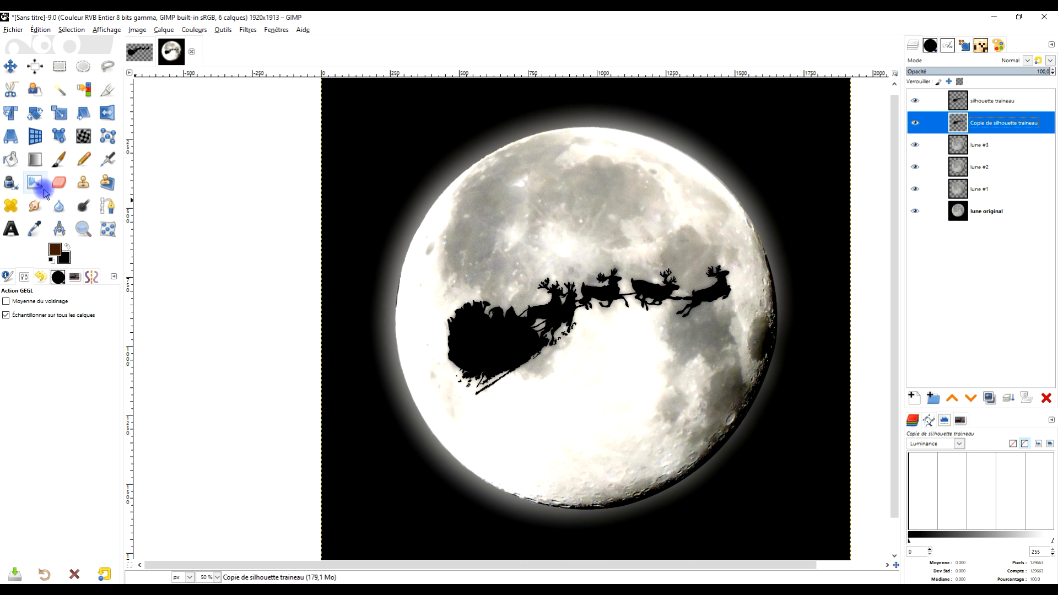
- Set up the Smudge tool with the soft 2. Hardness 050 brush for the duplicated sleigh layer
{"action": "left_click", "coordinate": [36, 207]}
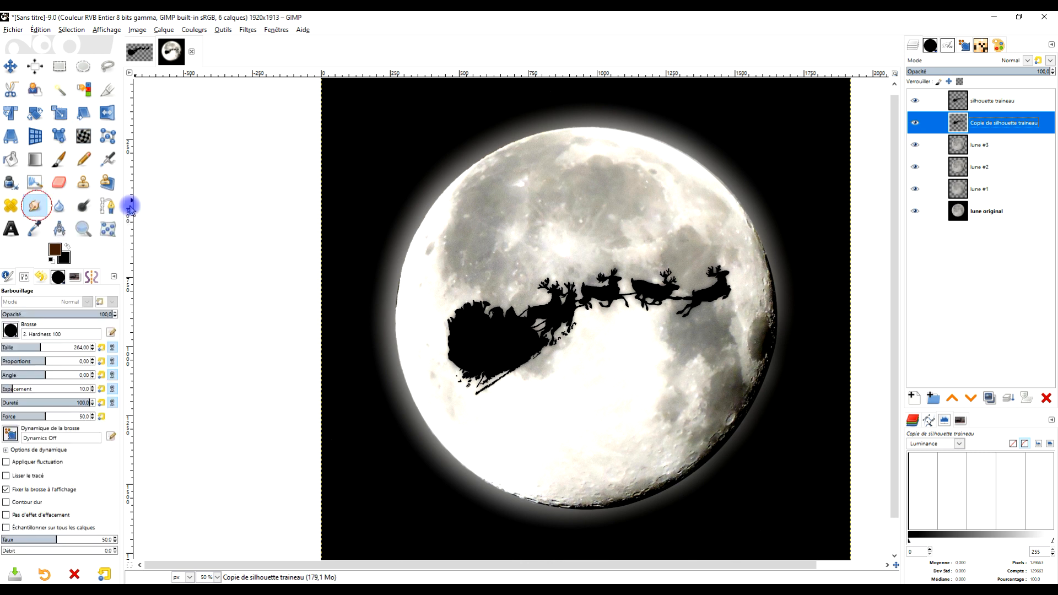
{"action": "left_click", "coordinate": [964, 129]}
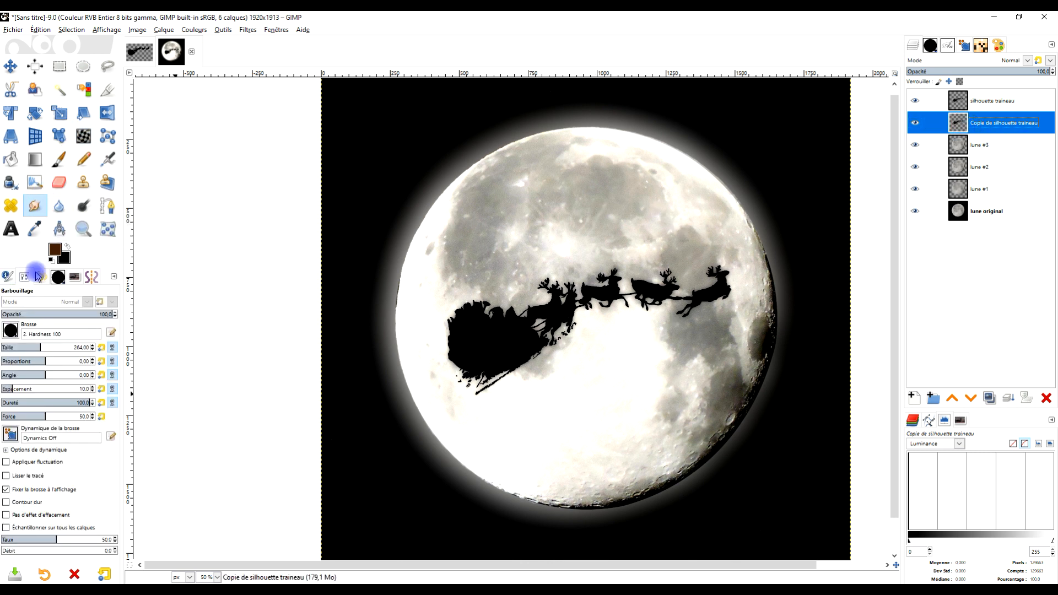
{"action": "left_click_drag", "start_coordinate": [25, 349], "coordinate": [18, 348]}
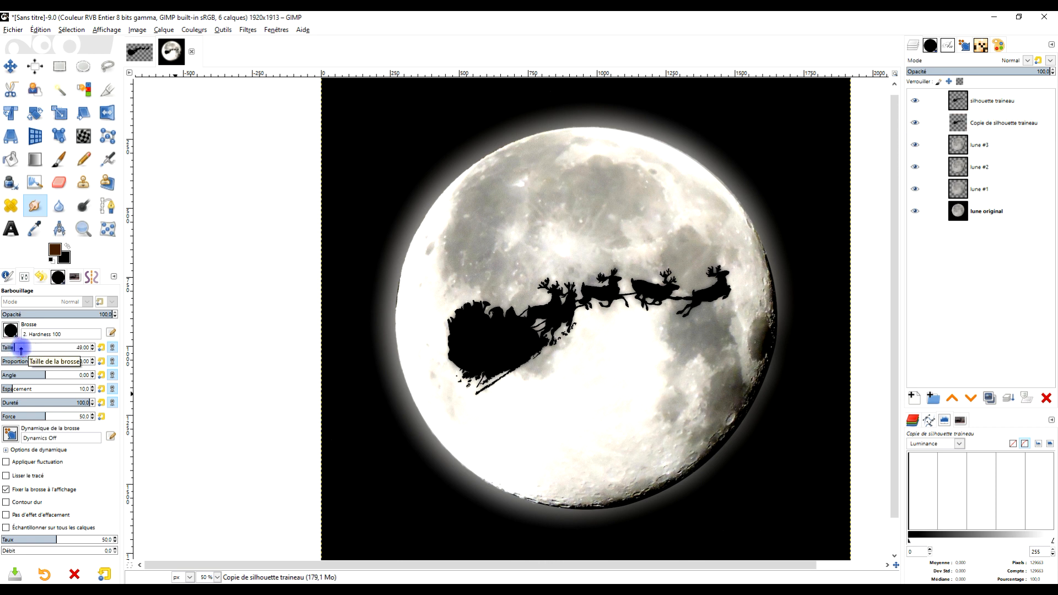
{"action": "scroll", "coordinate": [492, 373], "scroll_direction": "up", "scroll_amount": 1, "text": "ctrl"}
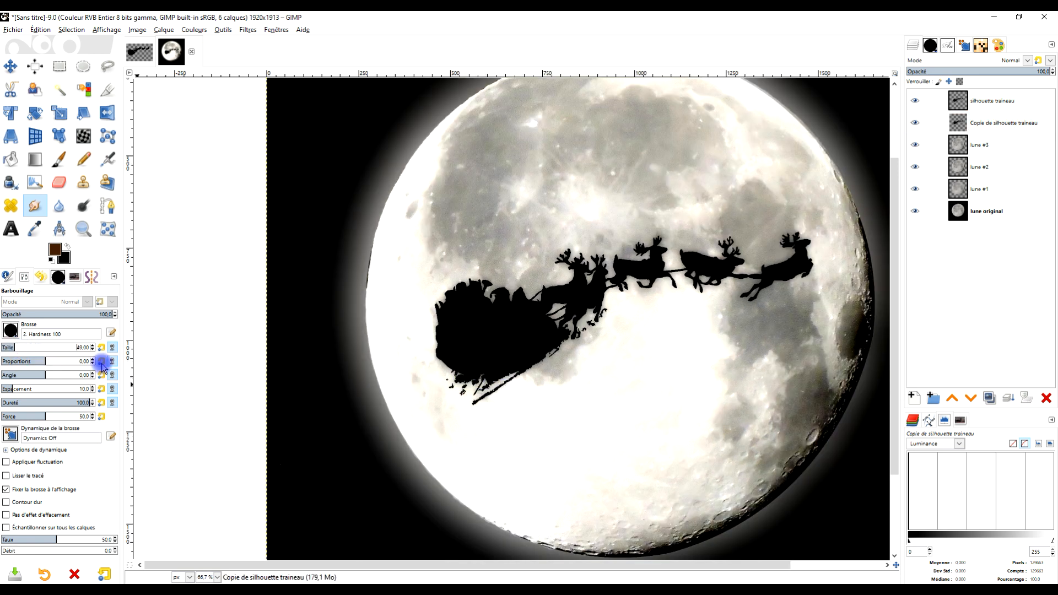
{"action": "left_click", "coordinate": [11, 335]}
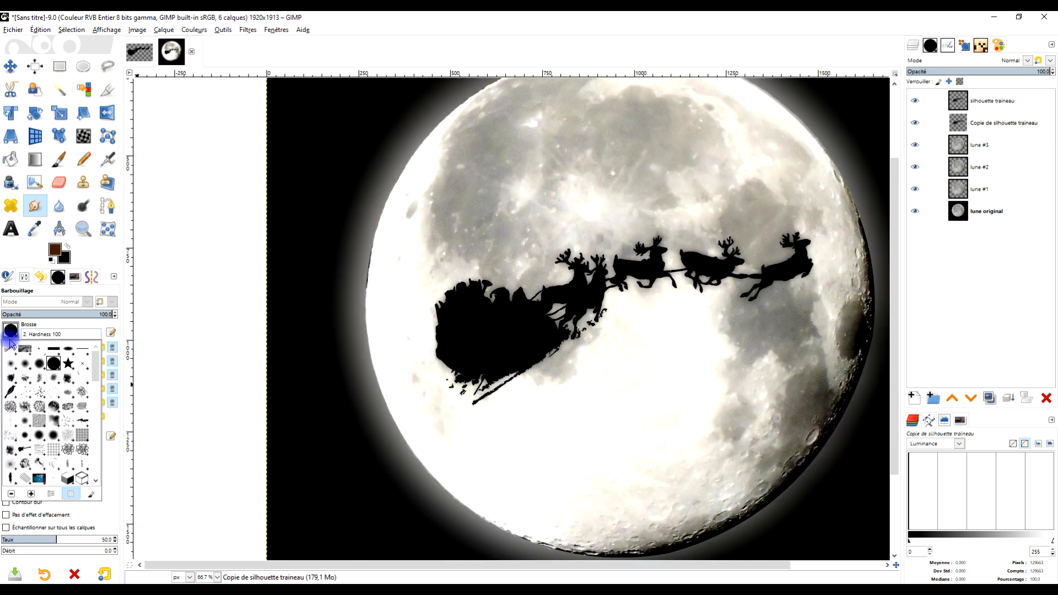
{"action": "left_click", "coordinate": [27, 366]}
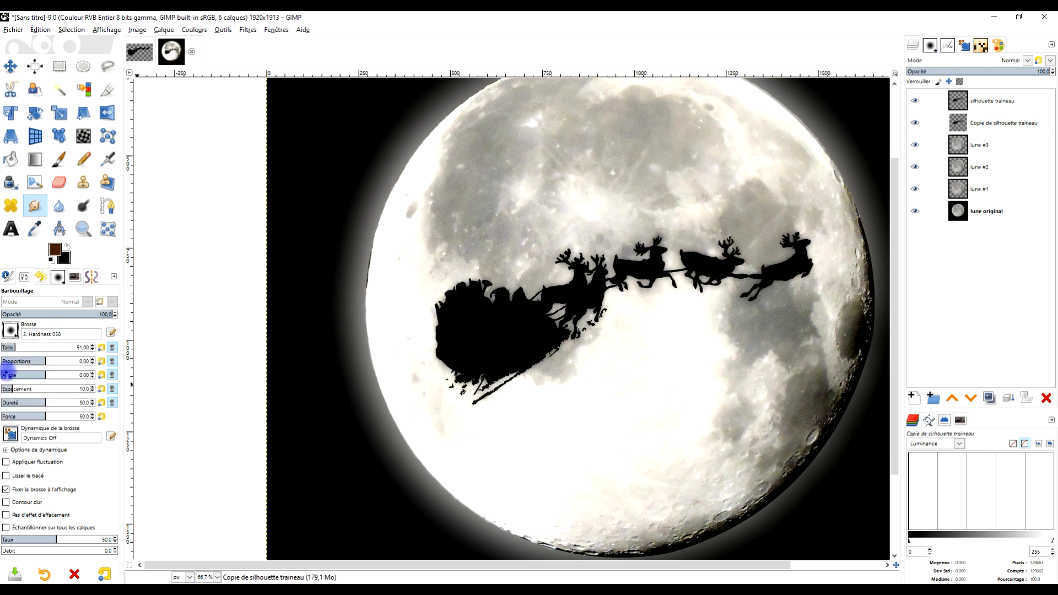
- Smudge the blurred sleigh copy outward behind and below the sleigh to form a soft shadow trail, enlarging the brush size to 186
{"action": "left_click", "coordinate": [25, 349]}
{"action": "left_click", "coordinate": [1003, 121]}
{"action": "mouse_move", "coordinate": [499, 362]}
{"action": "left_mouse_down"}
{"action": "mouse_move", "coordinate": [420, 414]}
{"action": "mouse_move", "coordinate": [478, 346]}
{"action": "mouse_move", "coordinate": [378, 405]}
{"action": "mouse_move", "coordinate": [474, 360]}
{"action": "mouse_move", "coordinate": [396, 411]}
{"action": "mouse_move", "coordinate": [462, 407]}
{"action": "mouse_move", "coordinate": [498, 368]}
{"action": "mouse_move", "coordinate": [449, 416]}
{"action": "left_mouse_up"}
{"action": "mouse_move", "coordinate": [505, 352]}
{"action": "left_mouse_down"}
{"action": "mouse_move", "coordinate": [446, 400]}
{"action": "mouse_move", "coordinate": [513, 370]}
{"action": "mouse_move", "coordinate": [481, 401]}
{"action": "mouse_move", "coordinate": [518, 374]}
{"action": "left_mouse_up"}
{"action": "left_click_drag", "start_coordinate": [605, 315], "coordinate": [577, 335]}
{"action": "left_click_drag", "start_coordinate": [643, 286], "coordinate": [605, 286]}
{"action": "left_click_drag", "start_coordinate": [733, 286], "coordinate": [662, 286]}
{"action": "mouse_move", "coordinate": [448, 347]}
{"action": "left_mouse_down"}
{"action": "mouse_move", "coordinate": [450, 316]}
{"action": "mouse_move", "coordinate": [416, 334]}
{"action": "mouse_move", "coordinate": [450, 298]}
{"action": "mouse_move", "coordinate": [436, 311]}
{"action": "mouse_move", "coordinate": [470, 387]}
{"action": "mouse_move", "coordinate": [488, 381]}
{"action": "mouse_move", "coordinate": [398, 433]}
{"action": "mouse_move", "coordinate": [498, 378]}
{"action": "mouse_move", "coordinate": [343, 462]}
{"action": "mouse_move", "coordinate": [470, 339]}
{"action": "mouse_move", "coordinate": [486, 338]}
{"action": "mouse_move", "coordinate": [303, 387]}
{"action": "mouse_move", "coordinate": [456, 352]}
{"action": "mouse_move", "coordinate": [467, 339]}
{"action": "mouse_move", "coordinate": [250, 460]}
{"action": "mouse_move", "coordinate": [482, 393]}
{"action": "mouse_move", "coordinate": [456, 312]}
{"action": "mouse_move", "coordinate": [411, 331]}
{"action": "left_mouse_up"}
{"action": "left_click", "coordinate": [32, 348]}
- Reduce the opacity of the duplicated sleigh layer to 93.5
{"action": "left_click", "coordinate": [983, 123]}
{"action": "left_click", "coordinate": [1025, 70]}
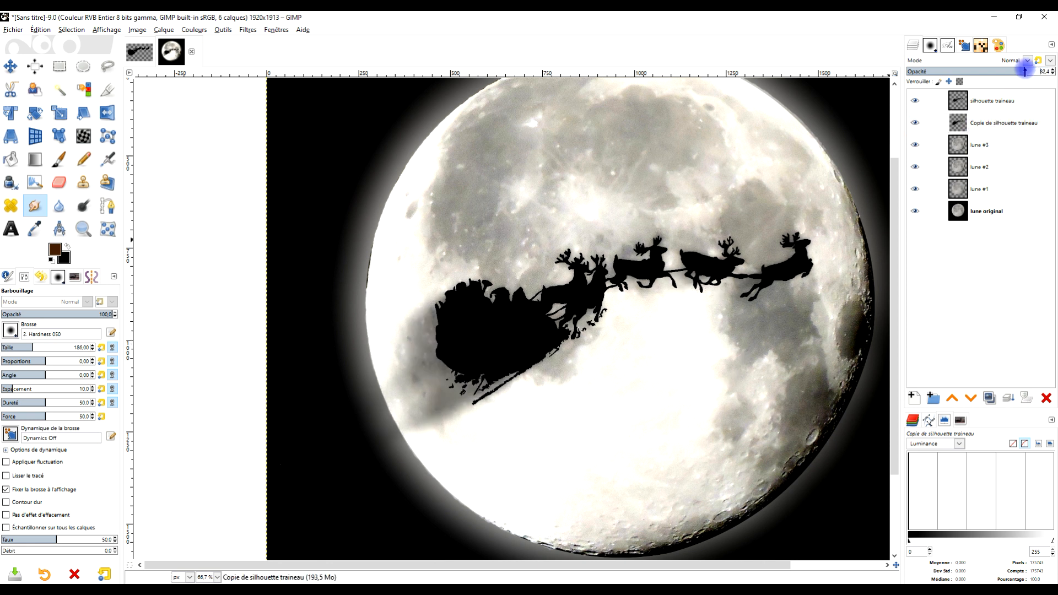
{"action": "left_click_drag", "start_coordinate": [1028, 71], "coordinate": [1042, 70]}
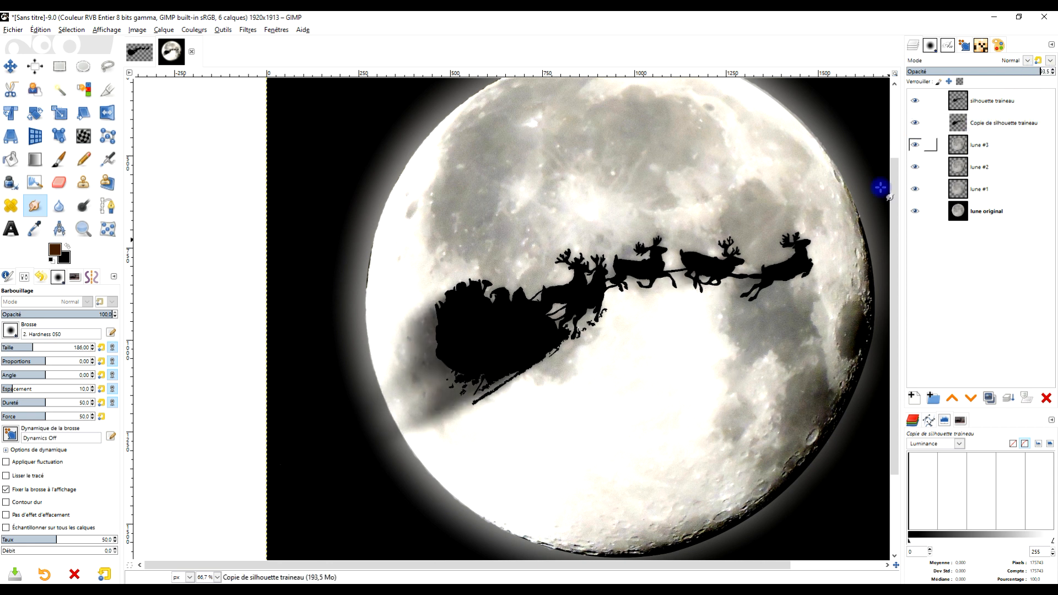
- Examine the sleigh and its smudged shadow against the whole moon from closer and farther views
{"action": "scroll", "coordinate": [827, 232], "scroll_direction": "down", "scroll_amount": 2}
{"action": "left_click_drag", "start_coordinate": [826, 232], "coordinate": [604, 324]}
{"action": "scroll", "coordinate": [604, 320], "scroll_direction": "up", "scroll_amount": 1}
{"action": "left_click_drag", "start_coordinate": [603, 363], "coordinate": [701, 293]}
{"action": "scroll", "coordinate": [706, 305], "scroll_direction": "up", "scroll_amount": 1}
{"action": "scroll", "coordinate": [705, 306], "scroll_direction": "down", "scroll_amount": 1}
{"action": "scroll", "coordinate": [704, 307], "scroll_direction": "up", "scroll_amount": 1}
{"action": "scroll", "coordinate": [704, 305], "scroll_direction": "down", "scroll_amount": 1}
{"action": "left_click_drag", "start_coordinate": [697, 309], "coordinate": [667, 303]}
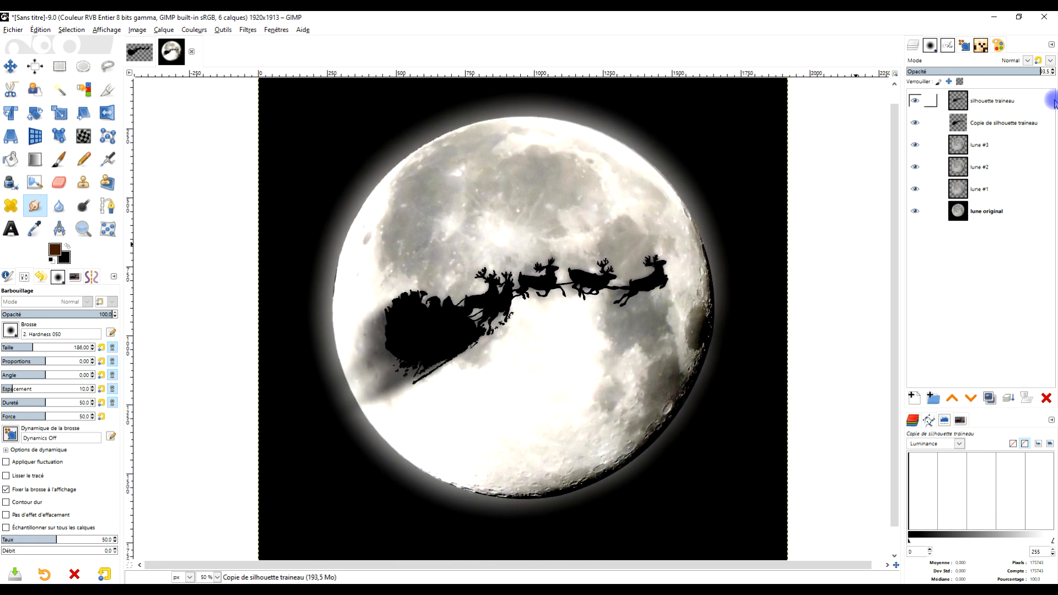
- Make the lune original layer active, keeping the whole moon composition in view
{"action": "left_click", "coordinate": [1033, 108]}
{"action": "left_click", "coordinate": [1001, 147]}
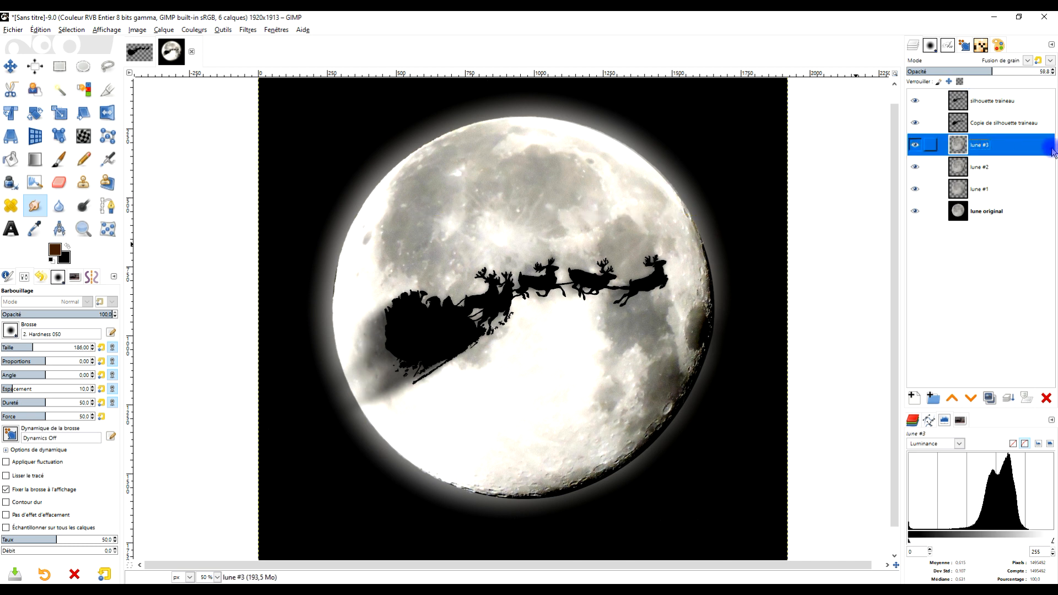
{"action": "left_click", "coordinate": [1002, 209]}
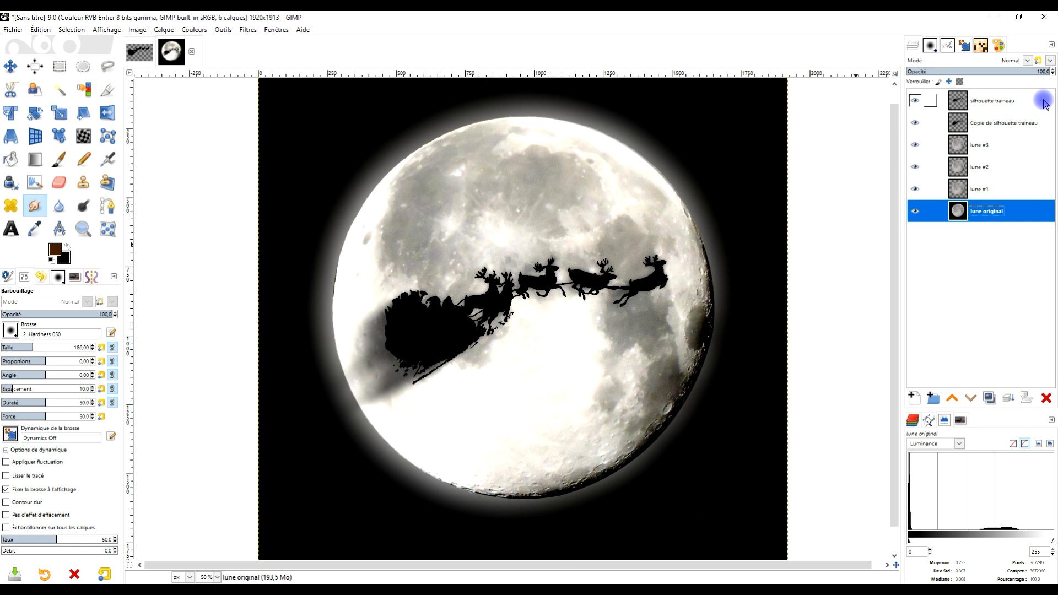
{"action": "left_click_drag", "start_coordinate": [666, 290], "coordinate": [655, 297]}
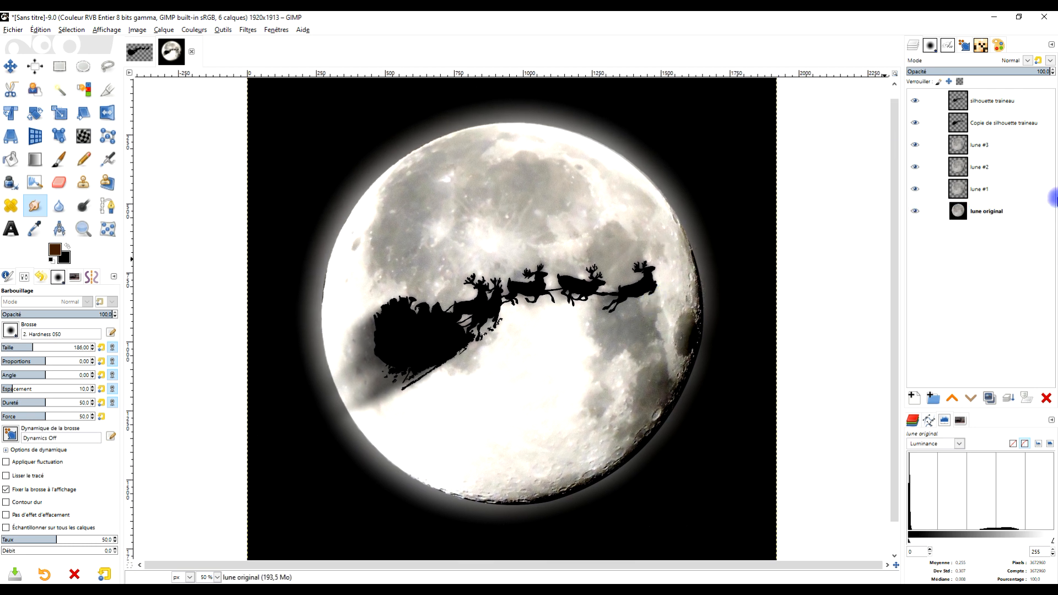